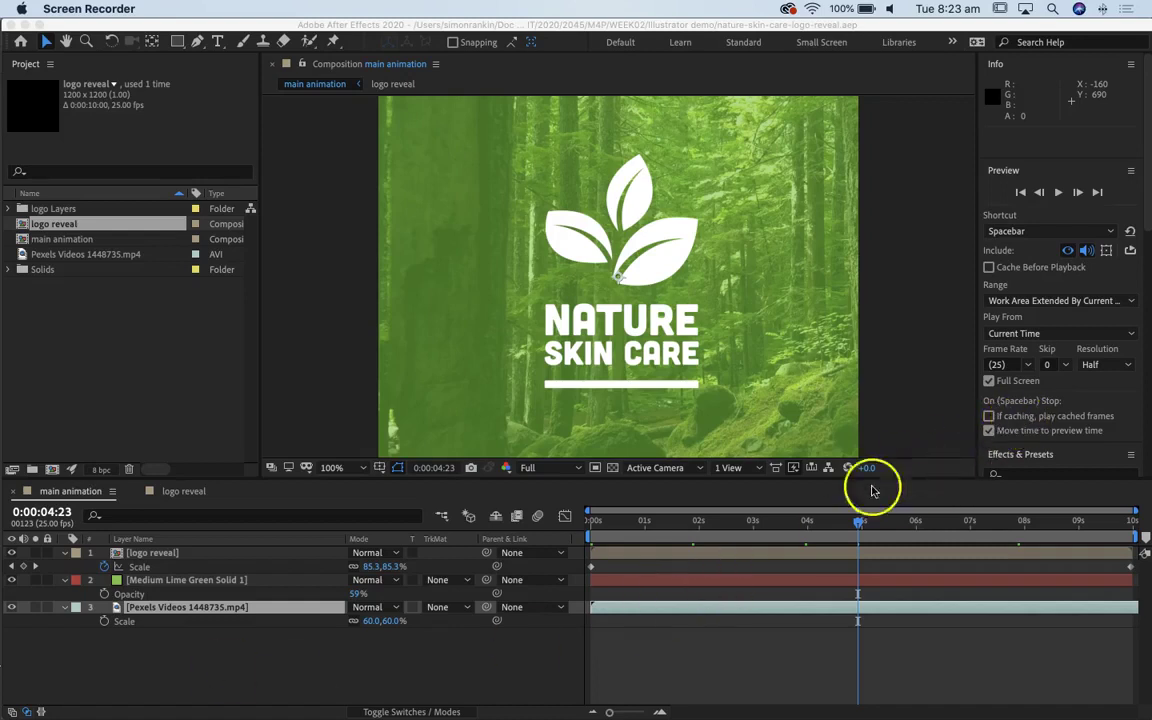
- Play back a preview of the main animation composition to review the finished logo reveal
{"action": "left_click", "coordinate": [897, 458]}
{"action": "key", "text": "space"}
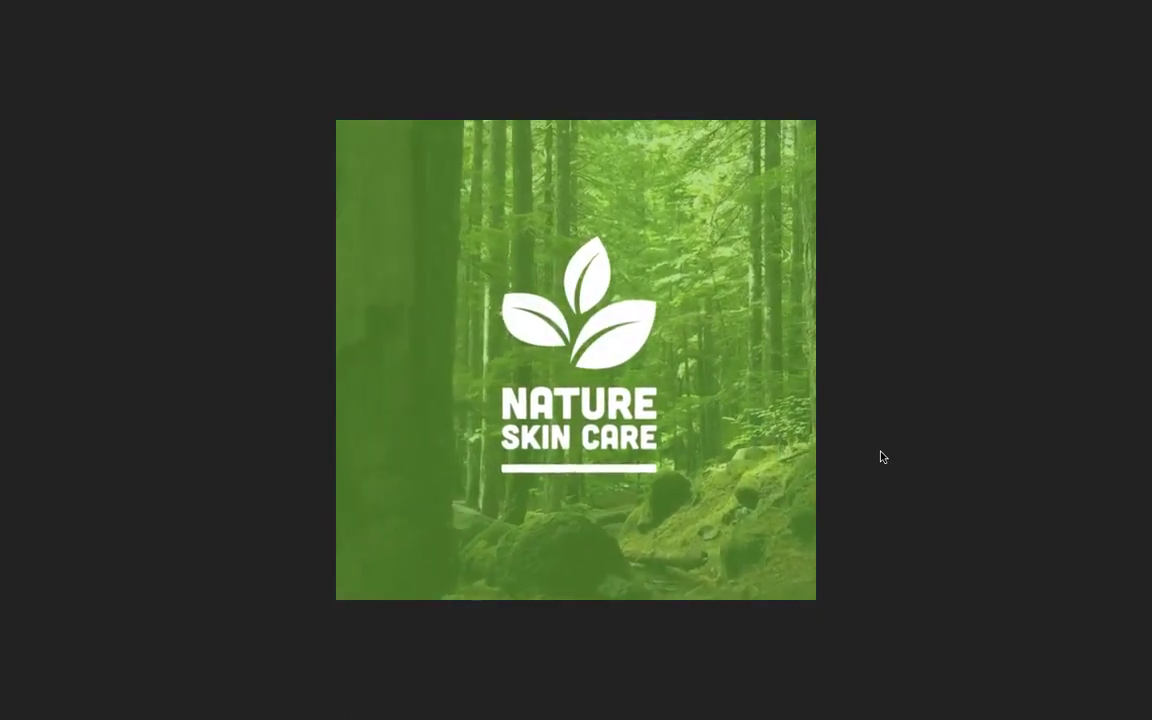
{"action": "key", "text": "space"}
{"action": "left_click", "coordinate": [846, 442]}
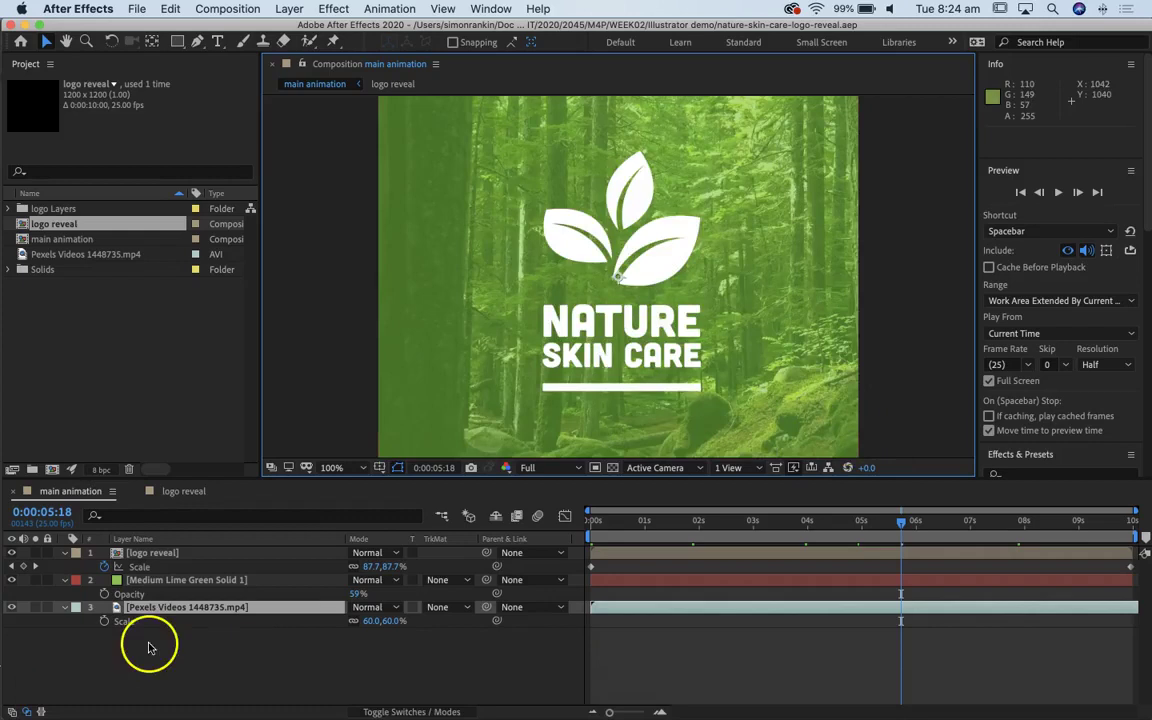
- Create a new empty After Effects project
{"action": "left_click", "coordinate": [137, 9]}
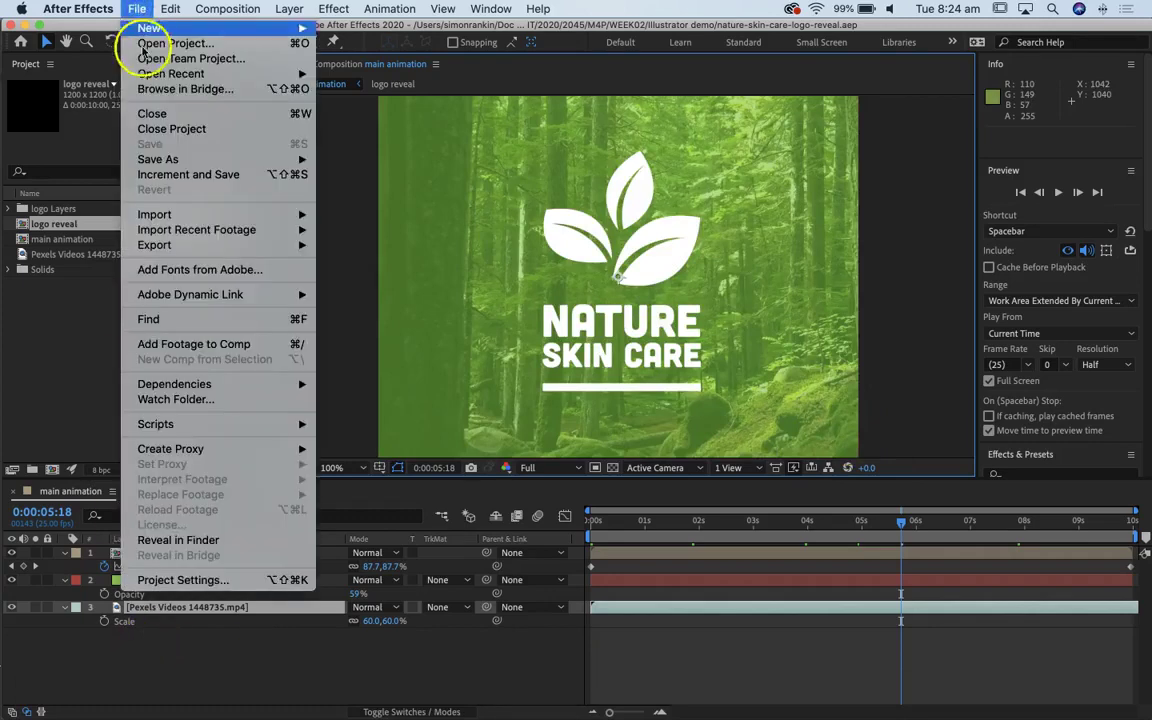
{"action": "mouse_move", "coordinate": [146, 27]}
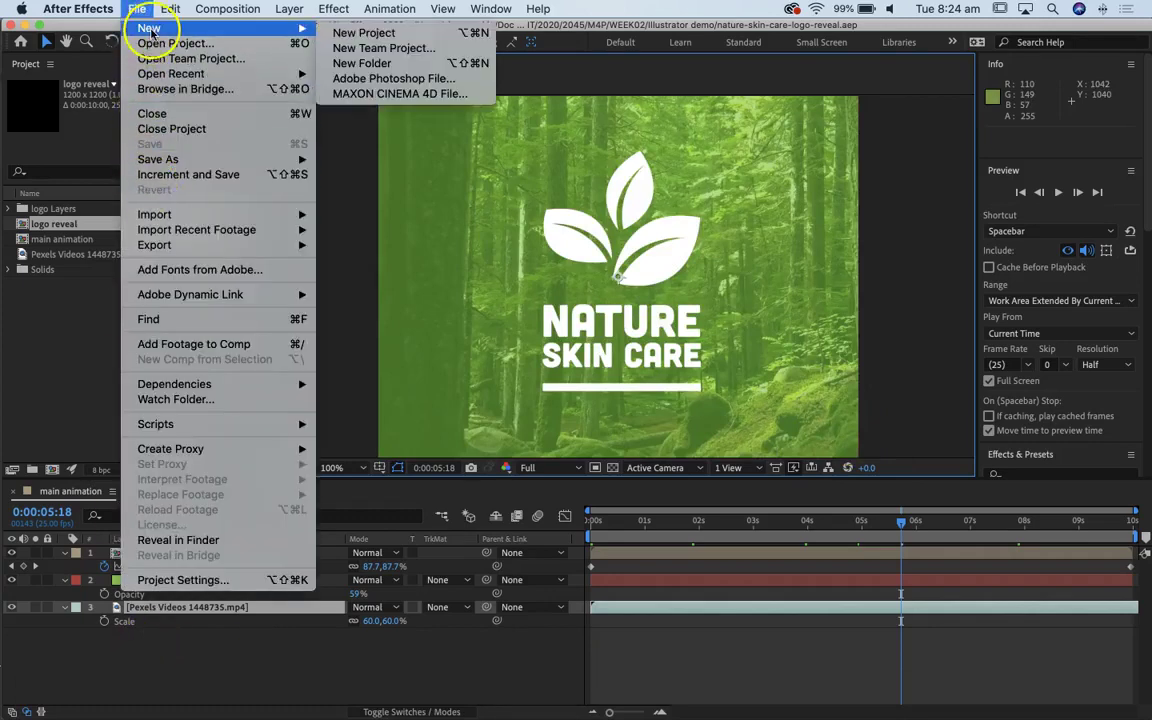
{"action": "left_click", "coordinate": [374, 32]}
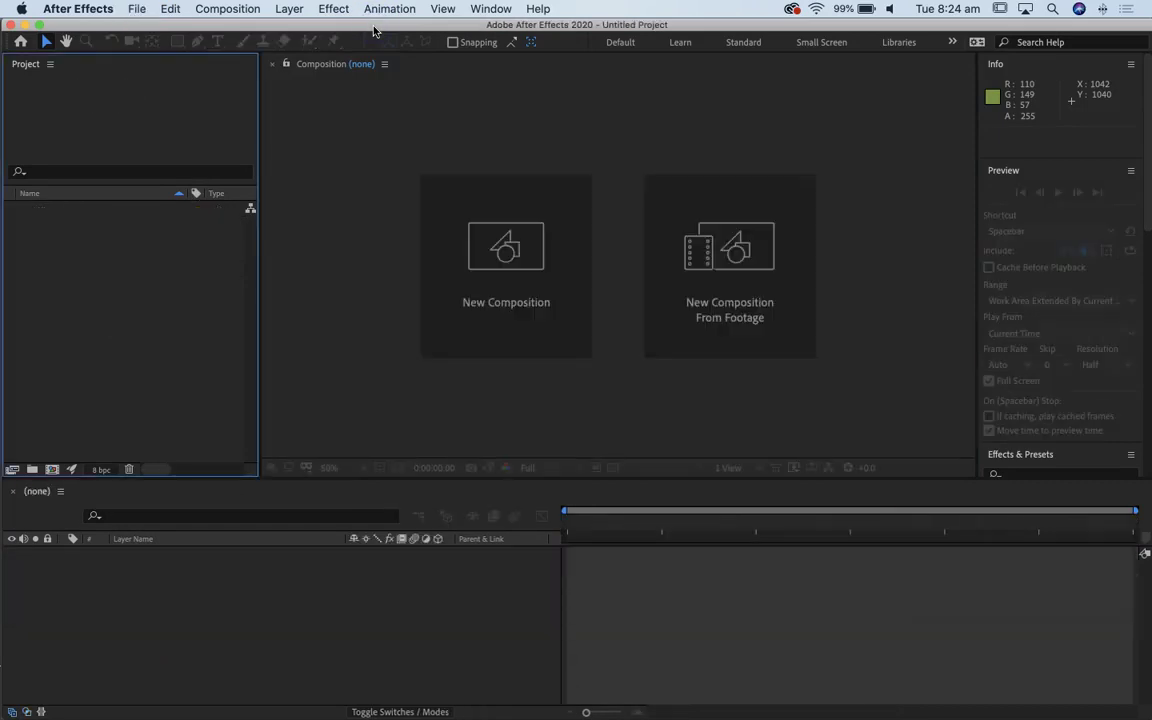
- Switch to Illustrator, where the logo-supplied.ai artwork is open
{"action": "key", "text": "super+Tab"}
{"action": "key", "text": "super+Tab"}
{"action": "key", "text": "super+Tab"}
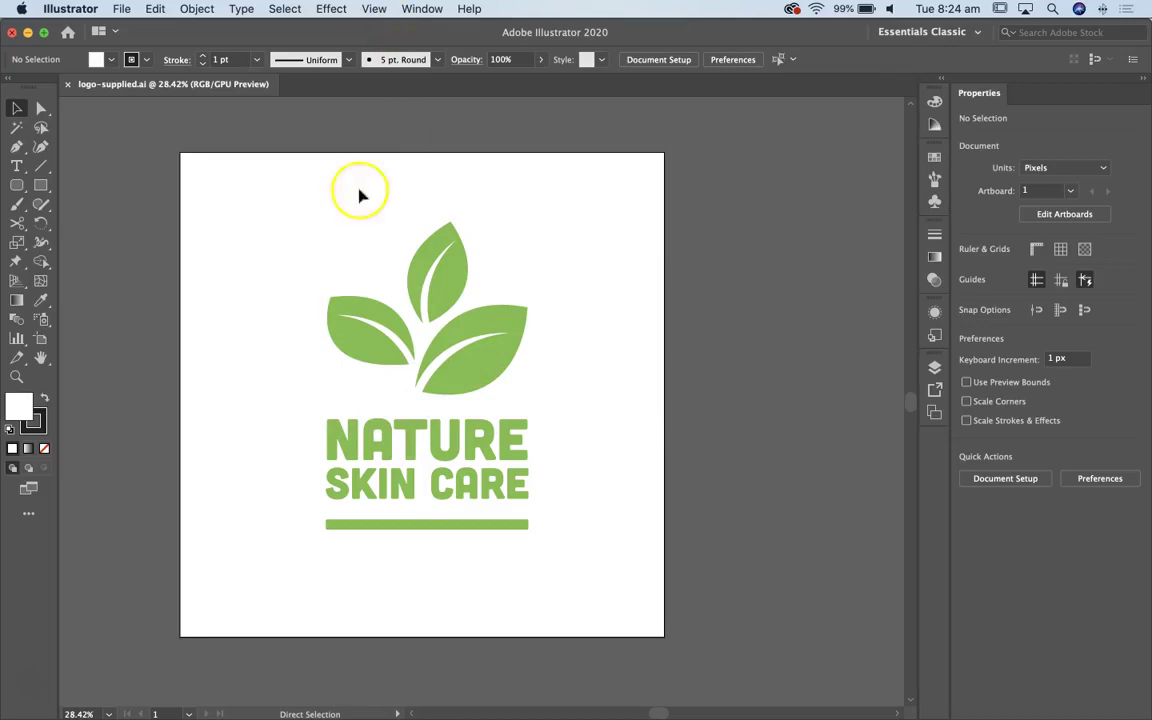
- Select the whole supplied logo and ungroup it into its main parts
{"action": "left_click", "coordinate": [489, 387]}
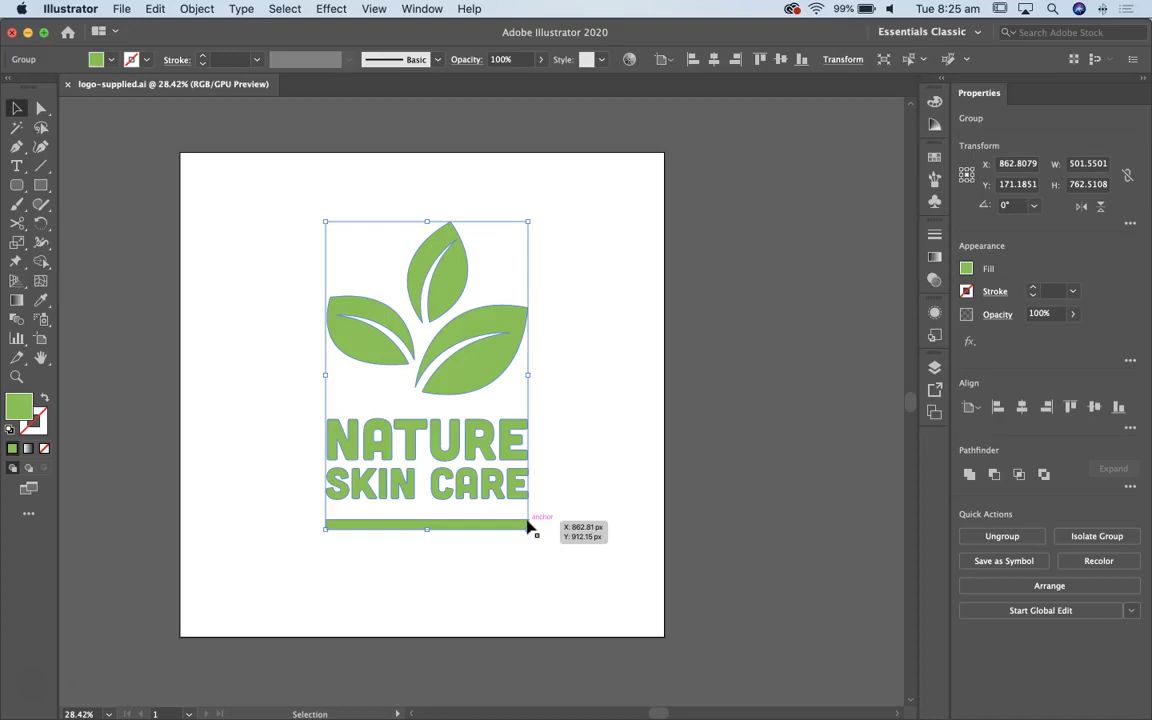
{"action": "left_click", "coordinate": [543, 381]}
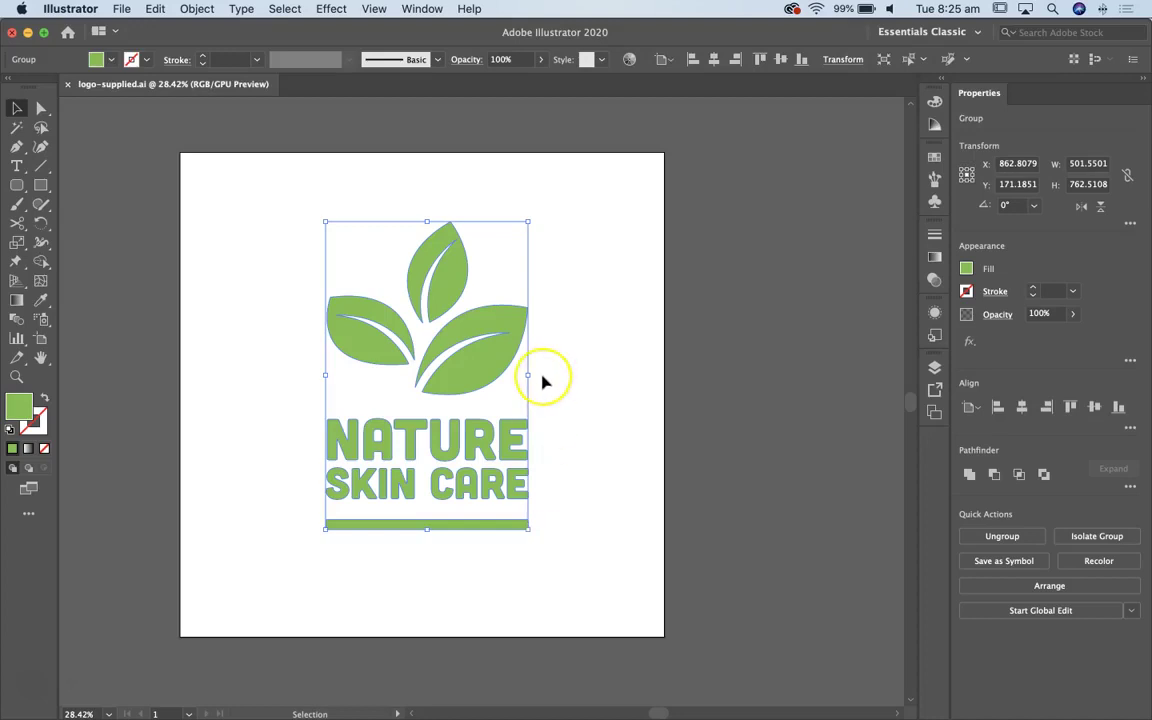
{"action": "left_click", "coordinate": [602, 368]}
{"action": "left_click", "coordinate": [504, 368]}
{"action": "key", "text": "super"}
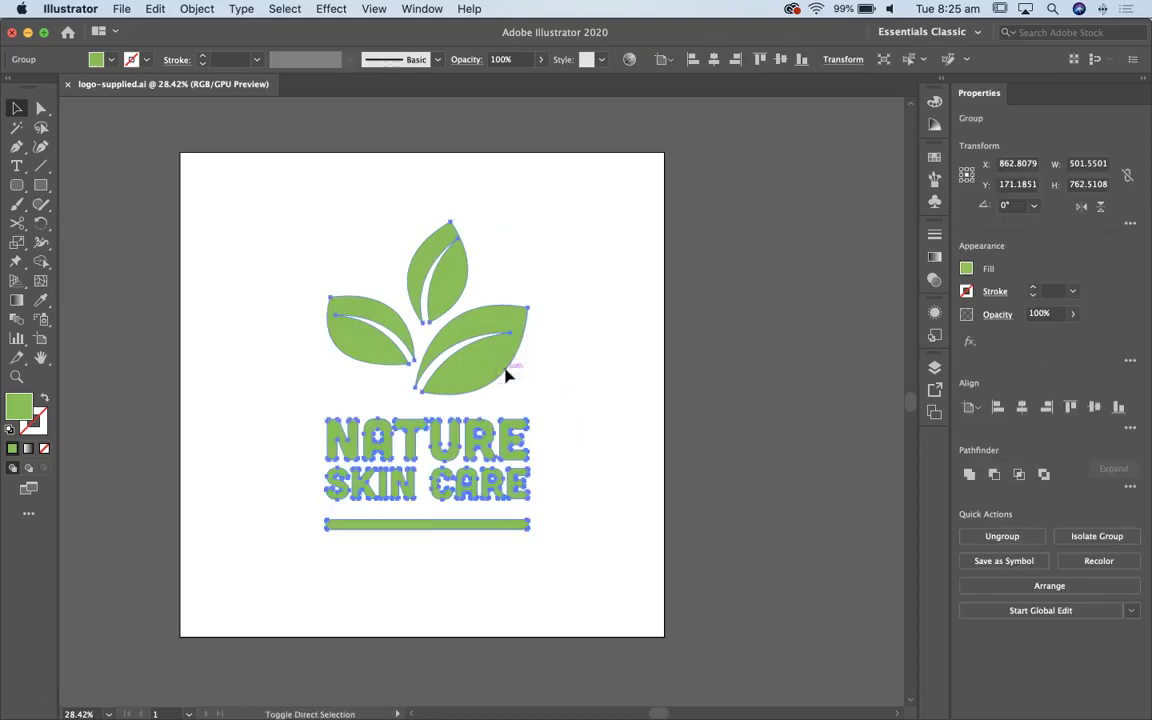
- Check that the leaves, the NATURE and SKIN CARE lettering and the underline bar can be selected separately
{"action": "left_click", "coordinate": [563, 378]}
{"action": "left_click", "coordinate": [493, 370]}
{"action": "left_click", "coordinate": [571, 360]}
{"action": "left_click", "coordinate": [488, 370]}
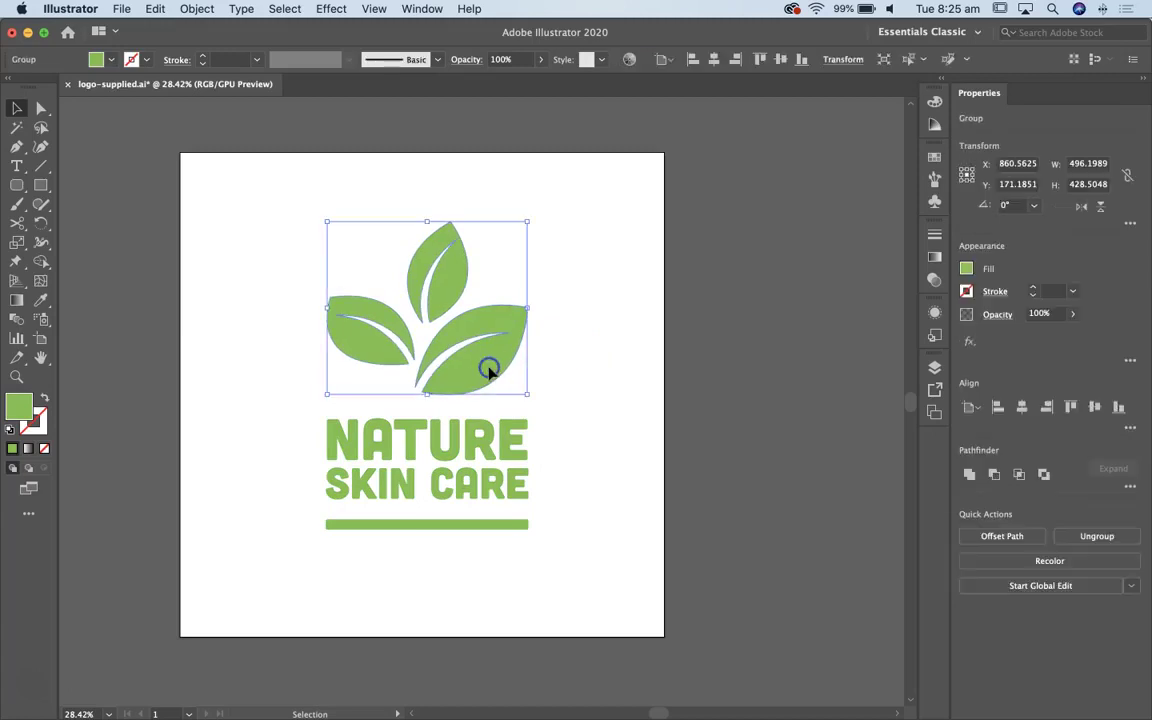
{"action": "left_click", "coordinate": [409, 424]}
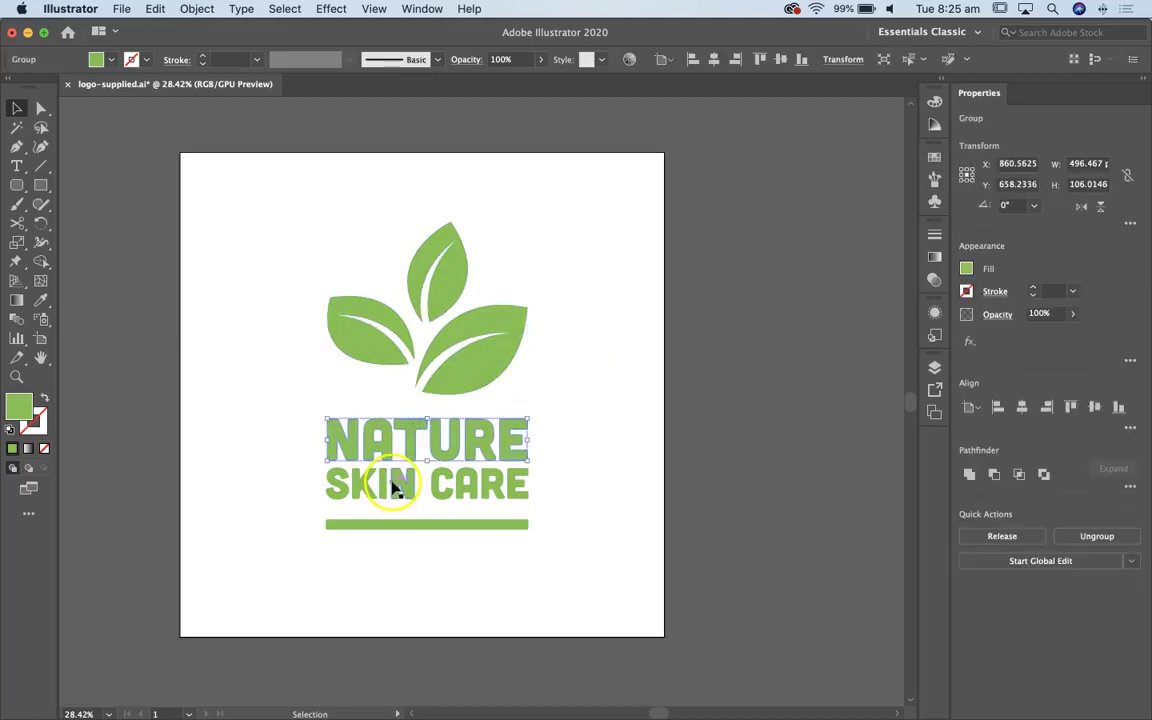
{"action": "left_click", "coordinate": [395, 487]}
{"action": "left_click", "coordinate": [380, 525]}
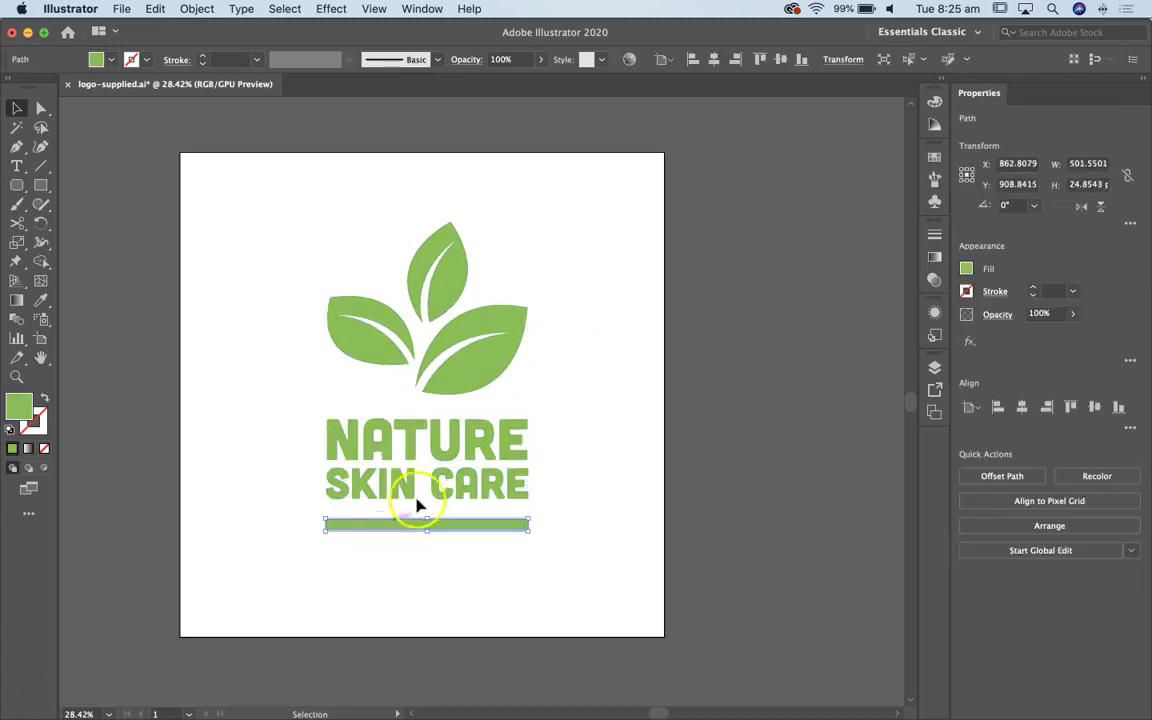
{"action": "left_click", "coordinate": [415, 503]}
{"action": "left_click", "coordinate": [419, 460]}
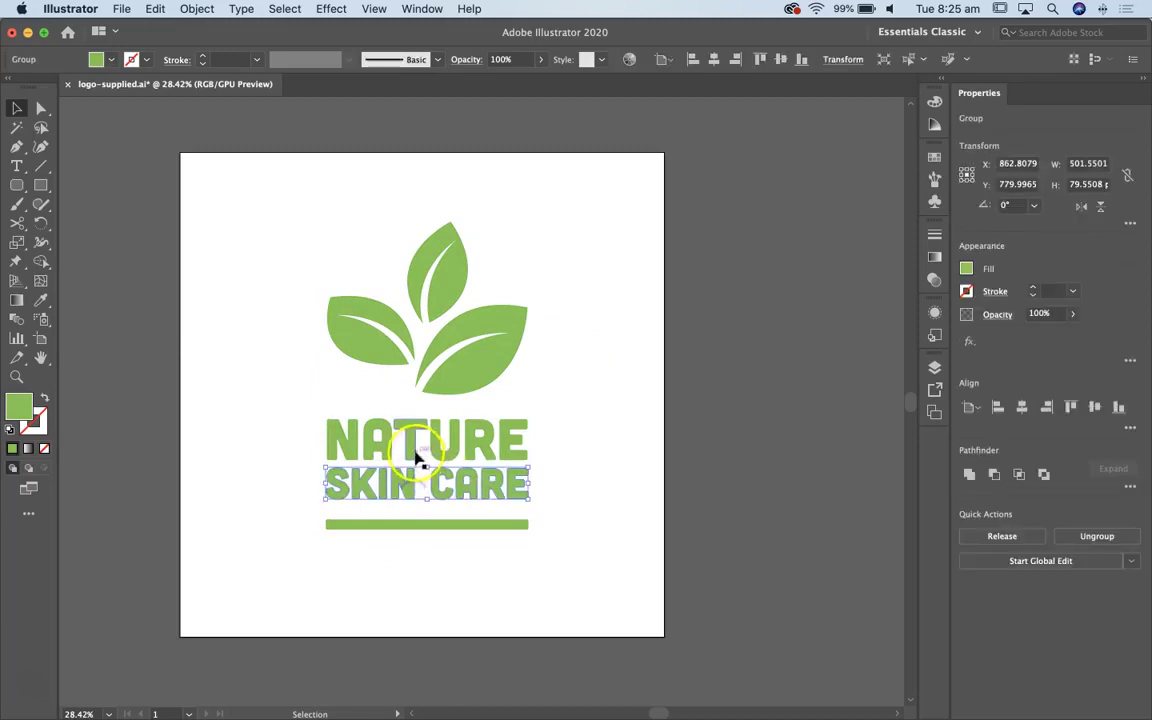
- Ungroup the three-leaf symbol above the lettering
{"action": "left_click", "coordinate": [475, 325]}
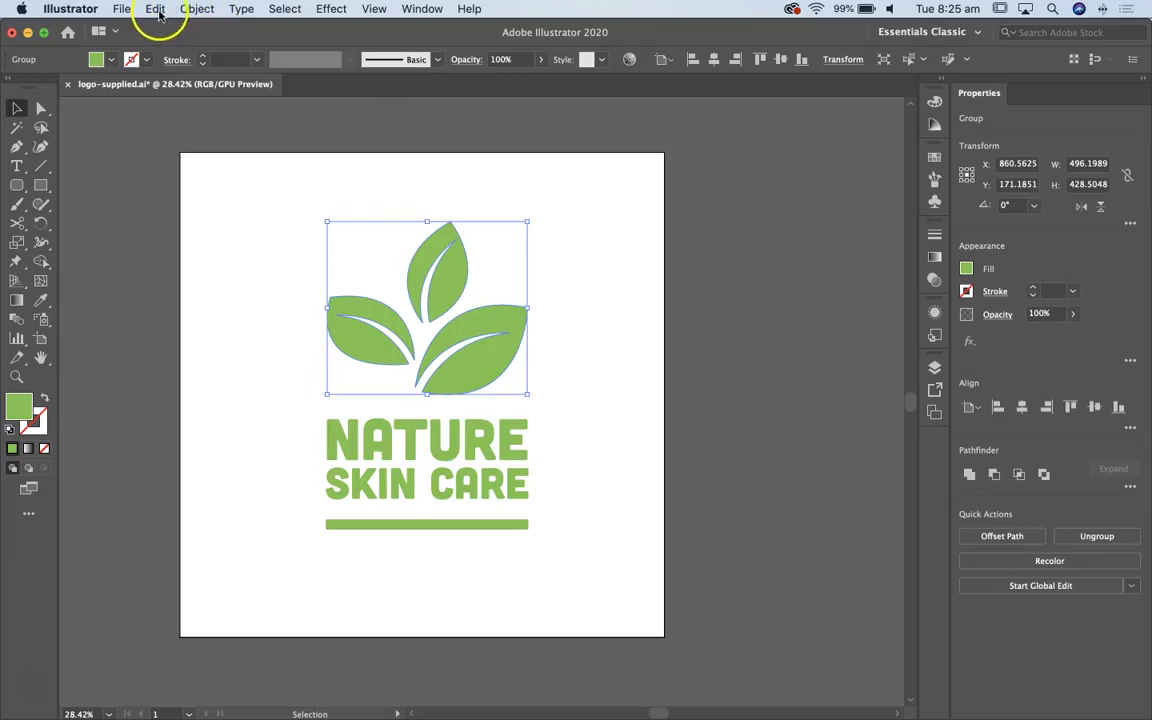
{"action": "left_click", "coordinate": [193, 9]}
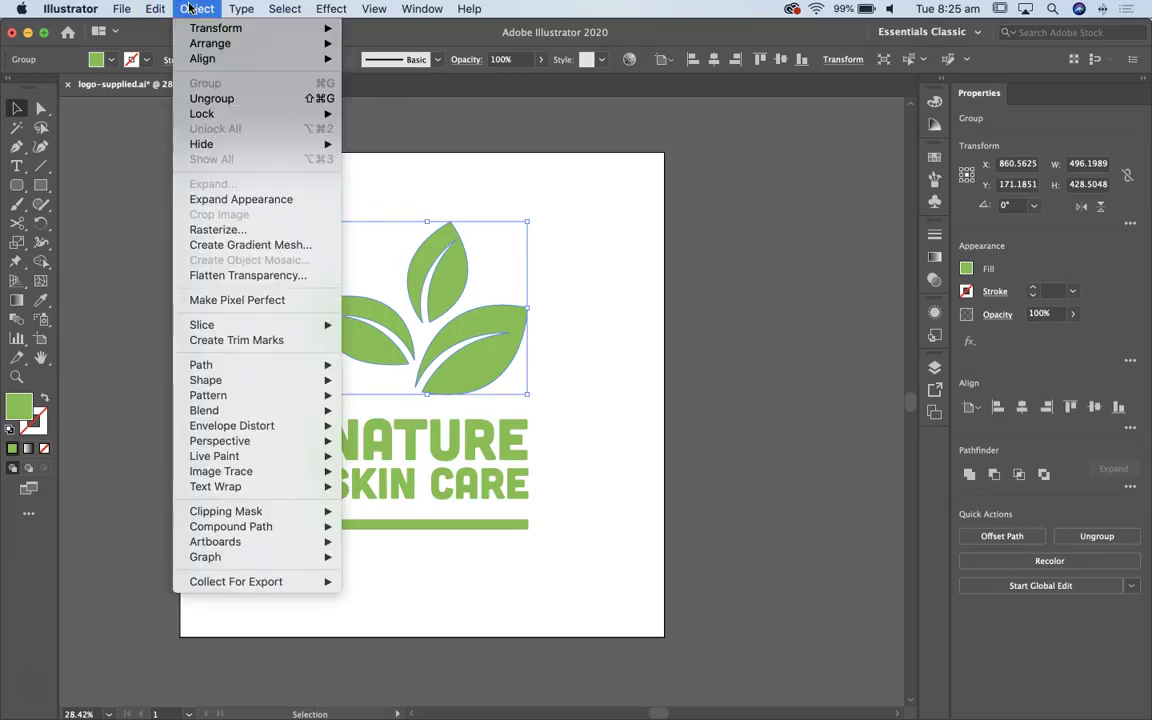
{"action": "left_click", "coordinate": [211, 98]}
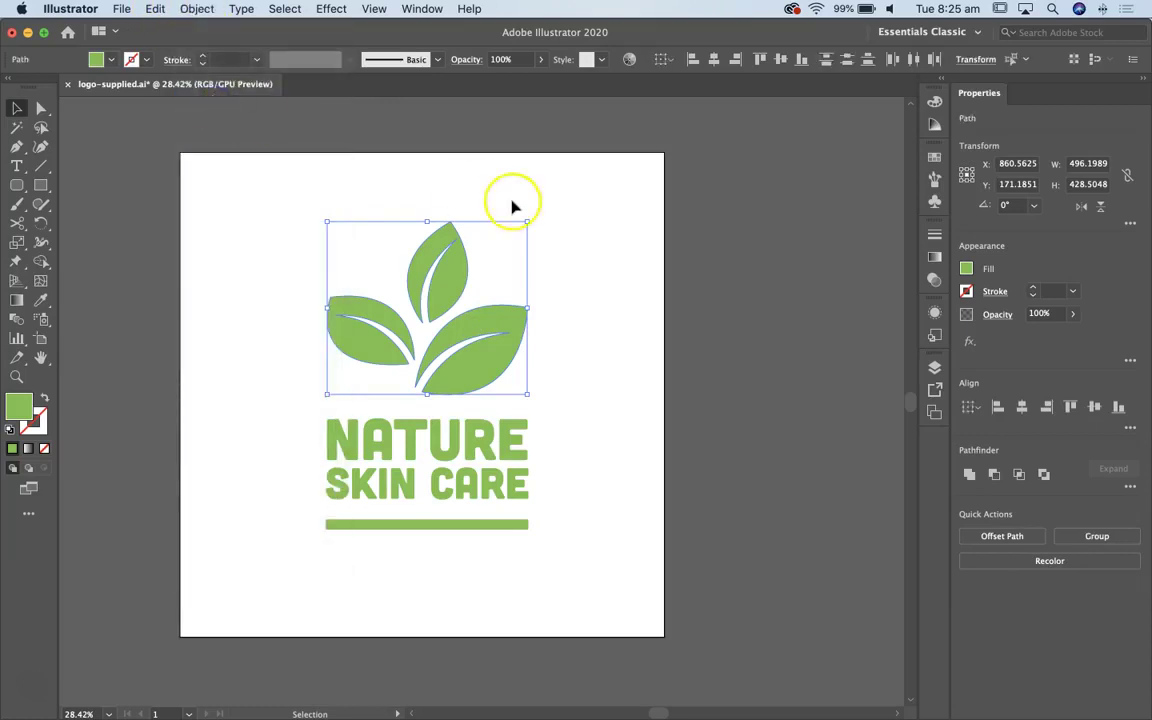
- Select each of the three leaves in turn to check that they are independent objects
{"action": "left_click", "coordinate": [568, 216]}
{"action": "left_click", "coordinate": [432, 260]}
{"action": "left_click", "coordinate": [509, 328]}
{"action": "left_click", "coordinate": [376, 318]}
{"action": "left_click", "coordinate": [432, 253]}
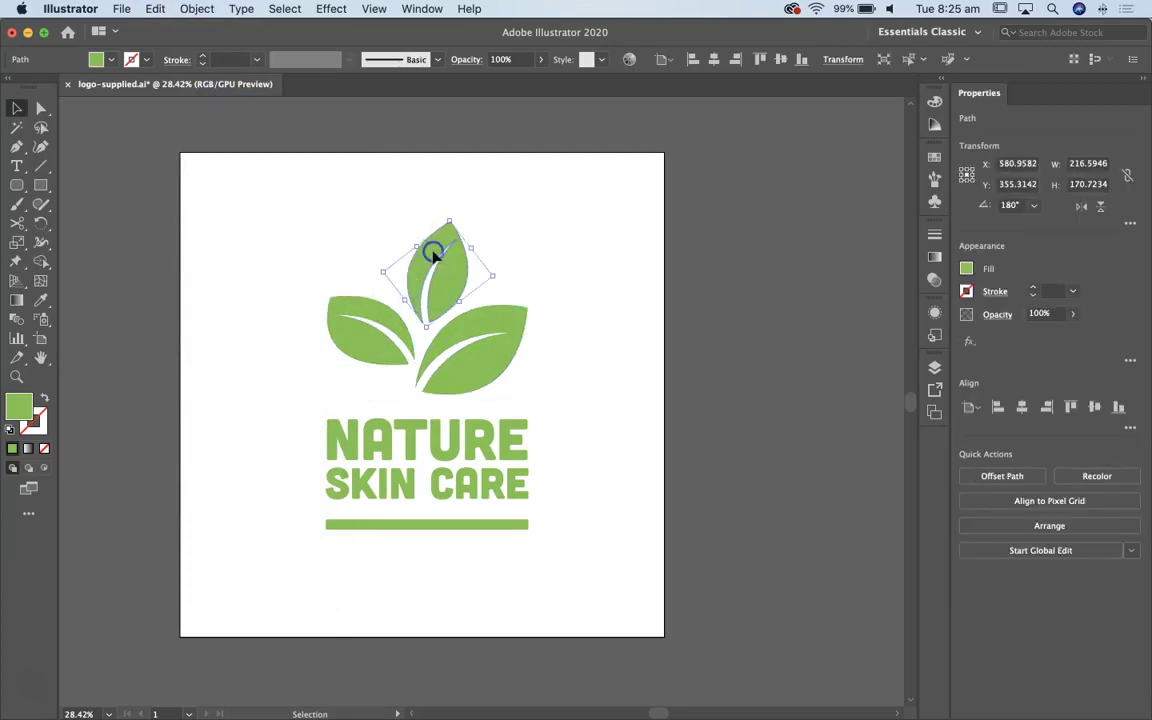
{"action": "left_click", "coordinate": [496, 322]}
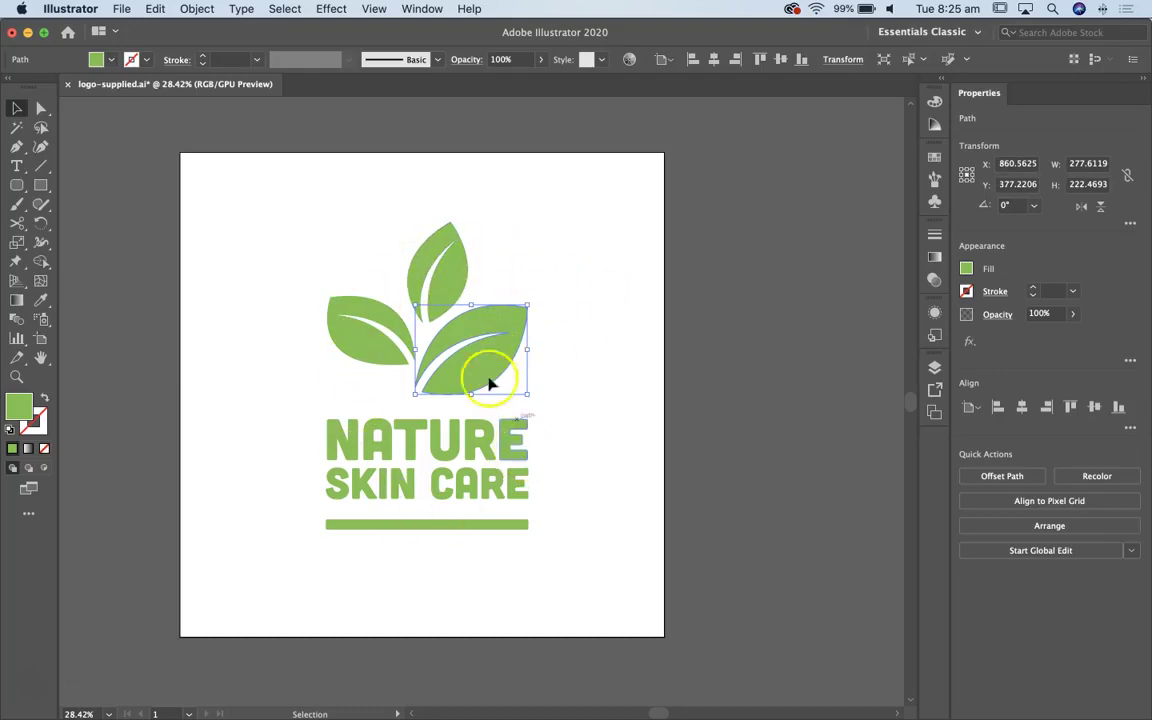
{"action": "left_click", "coordinate": [457, 266]}
{"action": "left_click", "coordinate": [365, 303]}
{"action": "left_click", "coordinate": [527, 260]}
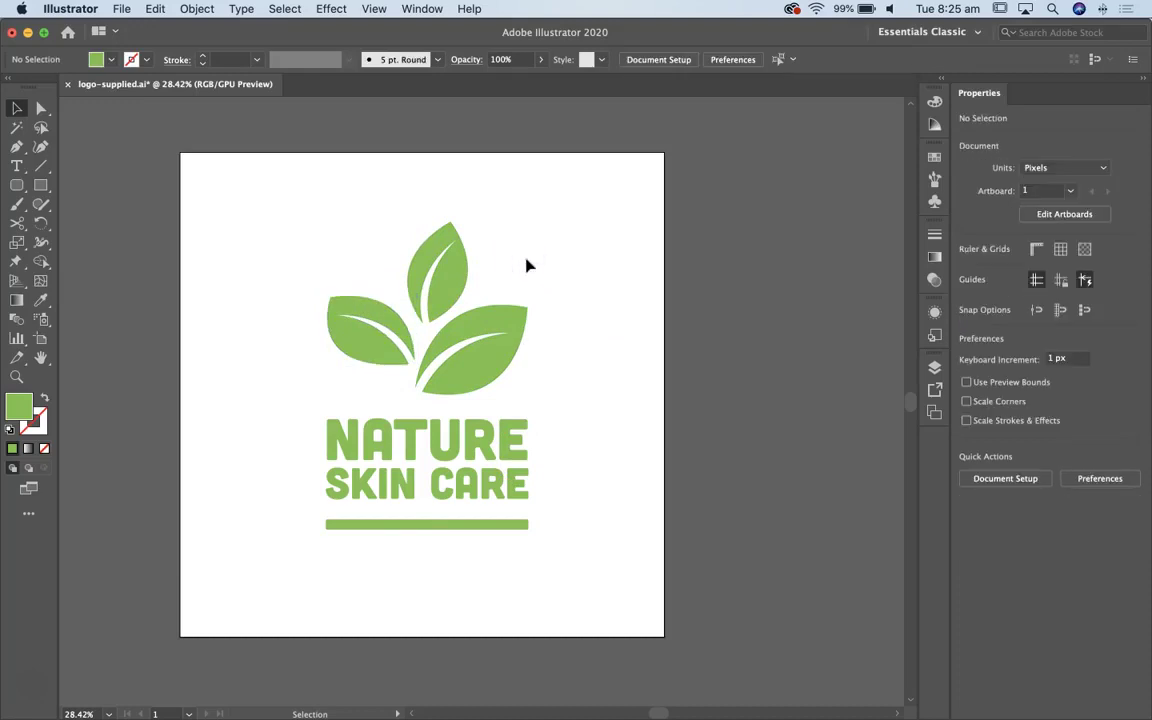
{"action": "left_click", "coordinate": [460, 289]}
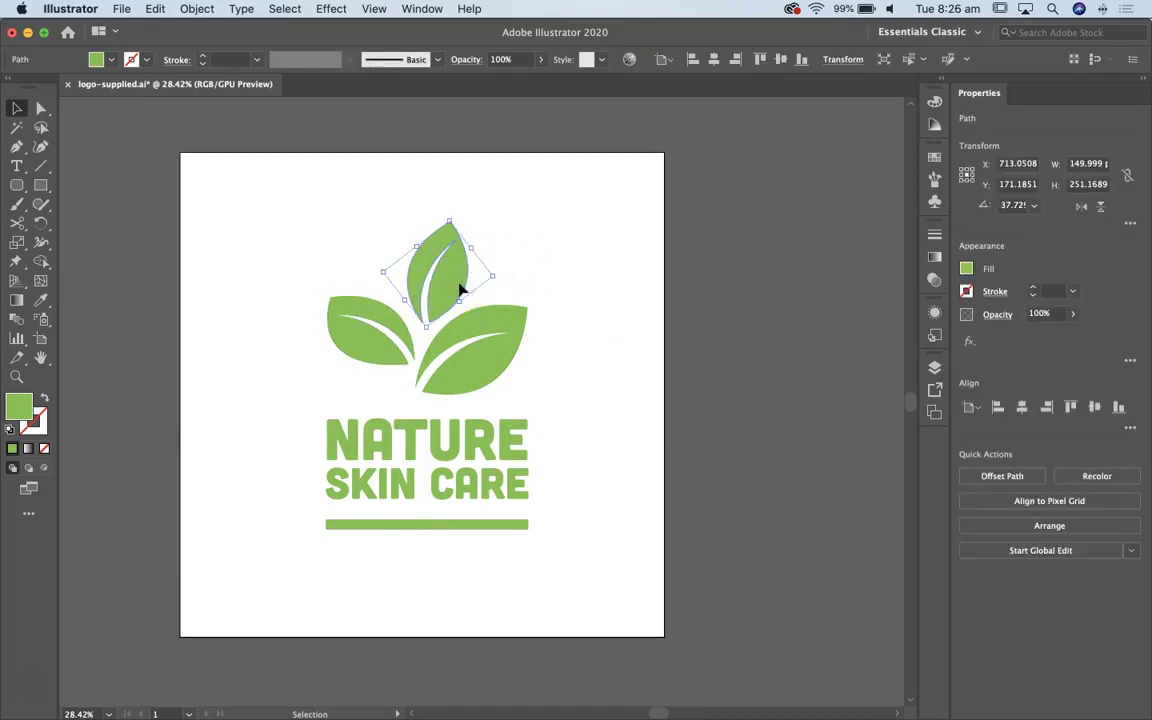
{"action": "left_click", "coordinate": [496, 327]}
{"action": "left_click", "coordinate": [545, 264]}
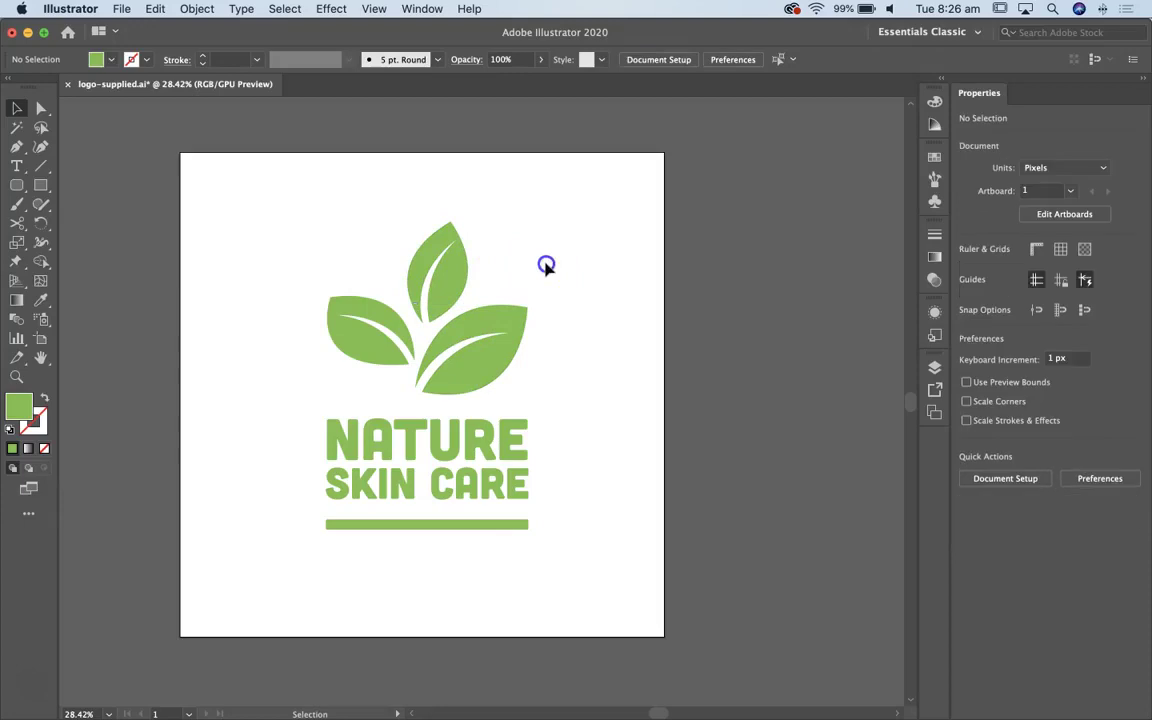
{"action": "left_click", "coordinate": [460, 280]}
- Select all the logo artwork on Layer 1 and release it to separate layers with the Sequence option
{"action": "left_click", "coordinate": [932, 368]}
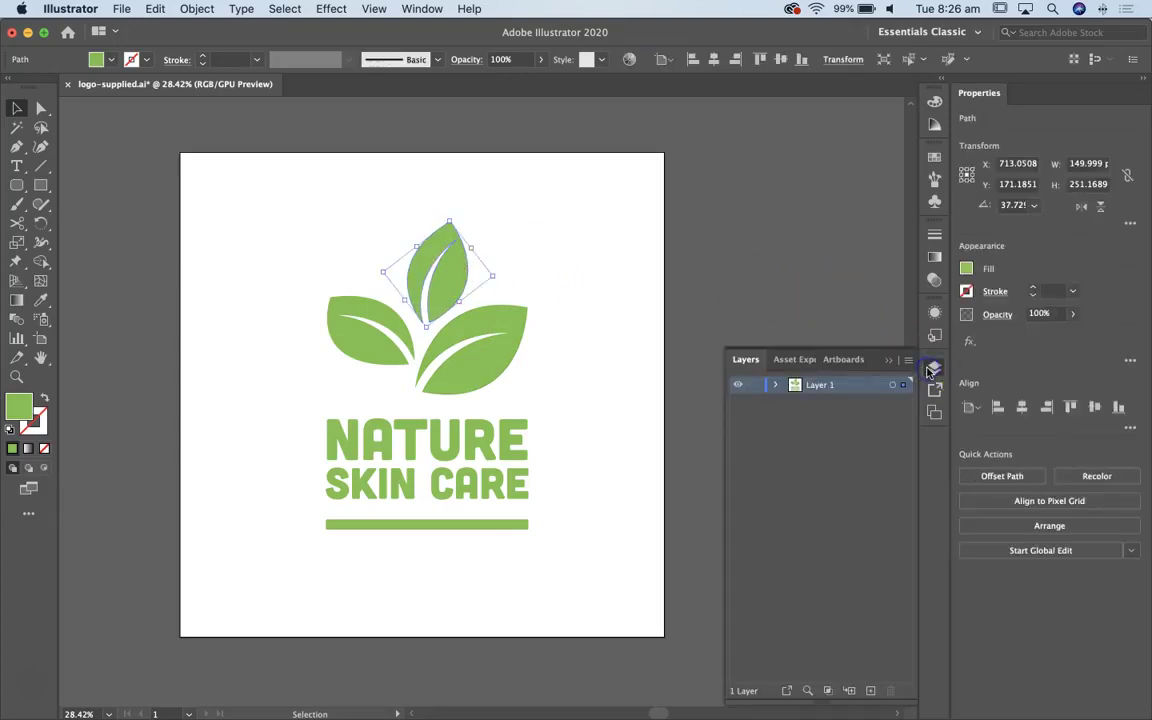
{"action": "left_click", "coordinate": [576, 272]}
{"action": "left_click_drag", "start_coordinate": [576, 265], "coordinate": [247, 568]}
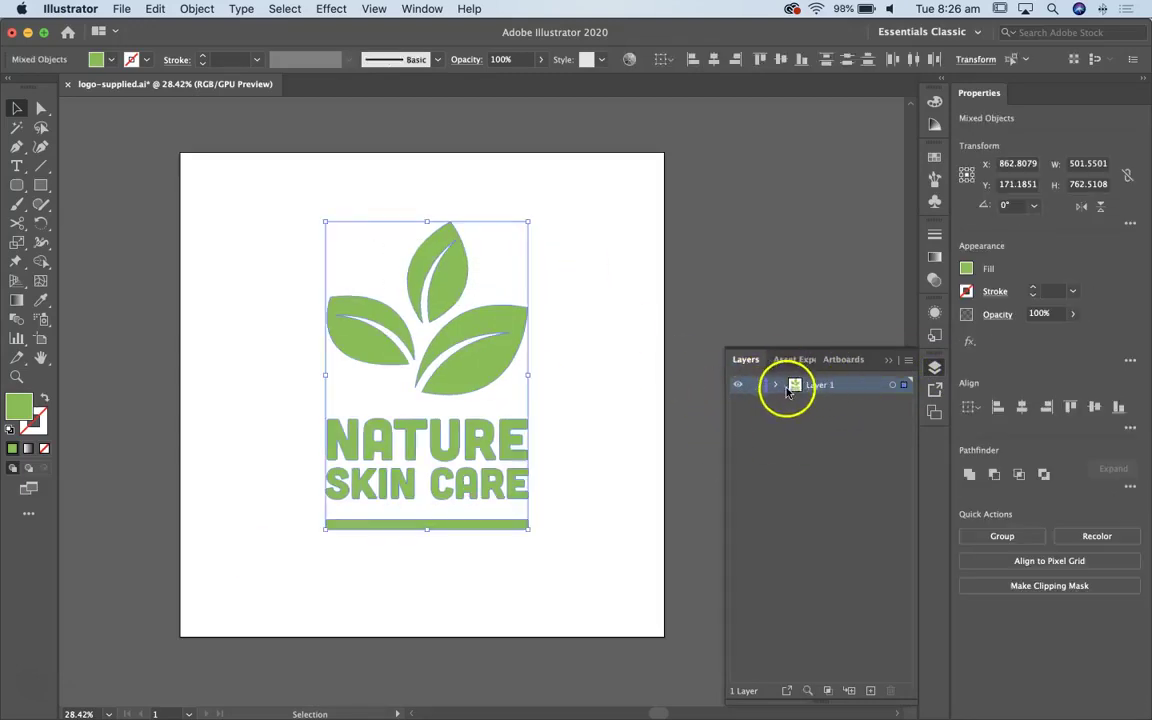
{"action": "left_click", "coordinate": [587, 290]}
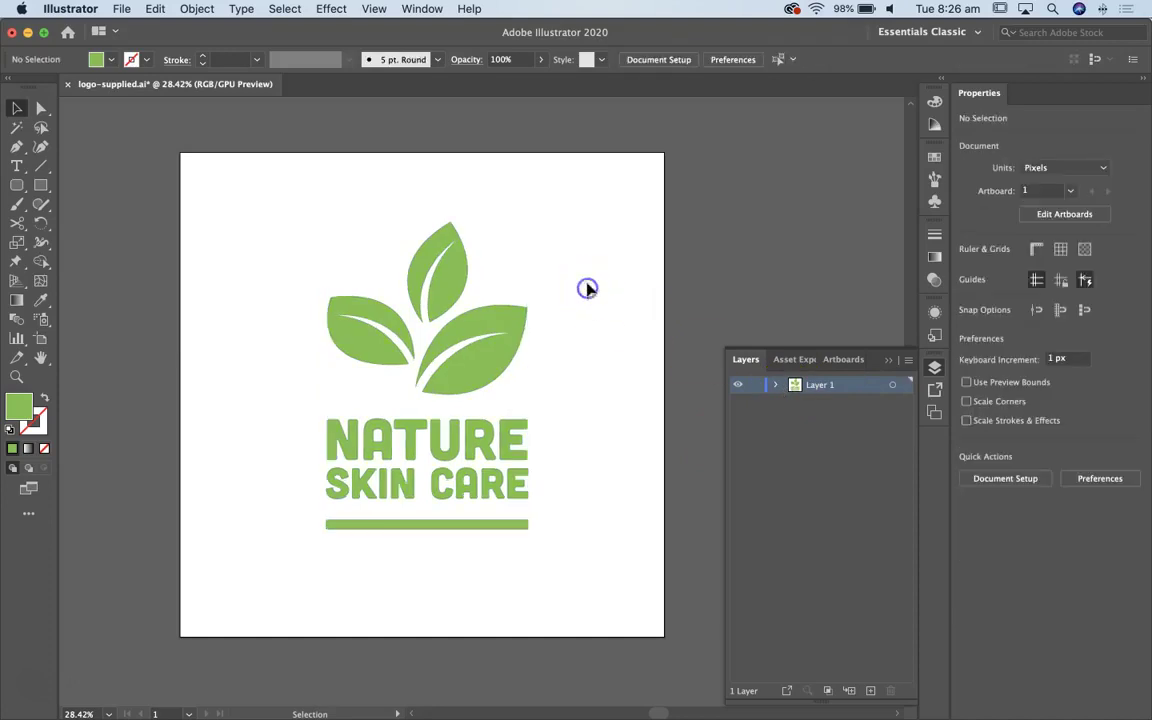
{"action": "left_click_drag", "start_coordinate": [589, 232], "coordinate": [288, 550]}
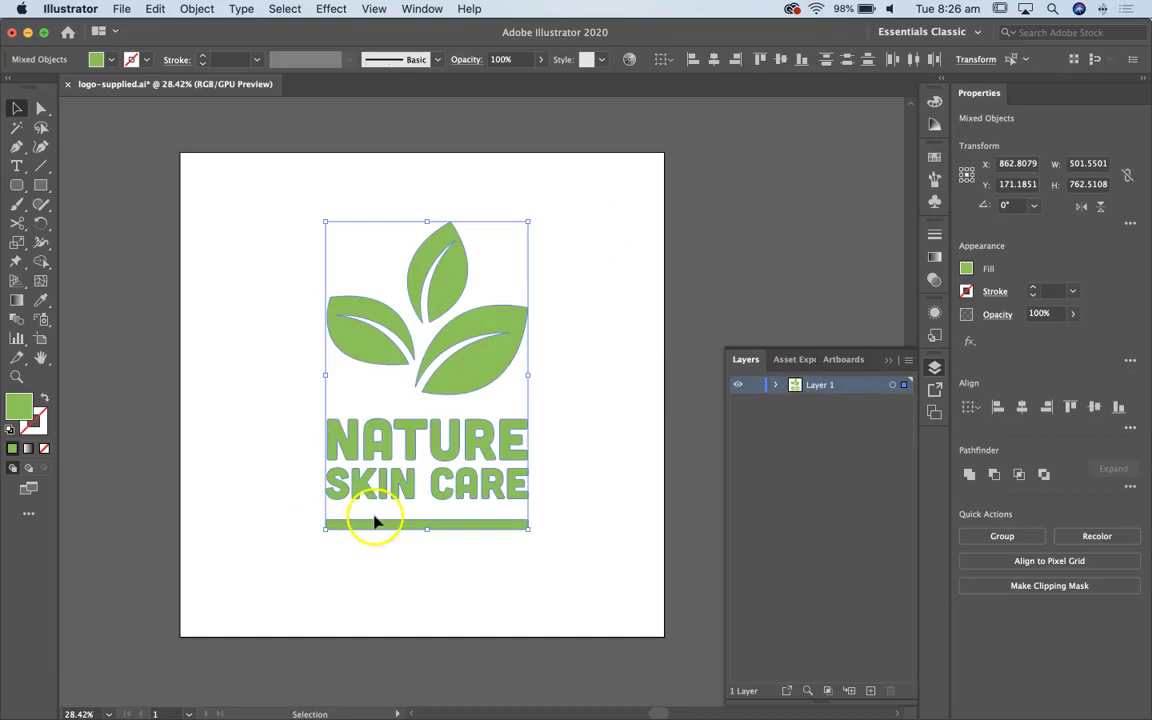
{"action": "left_click", "coordinate": [908, 362]}
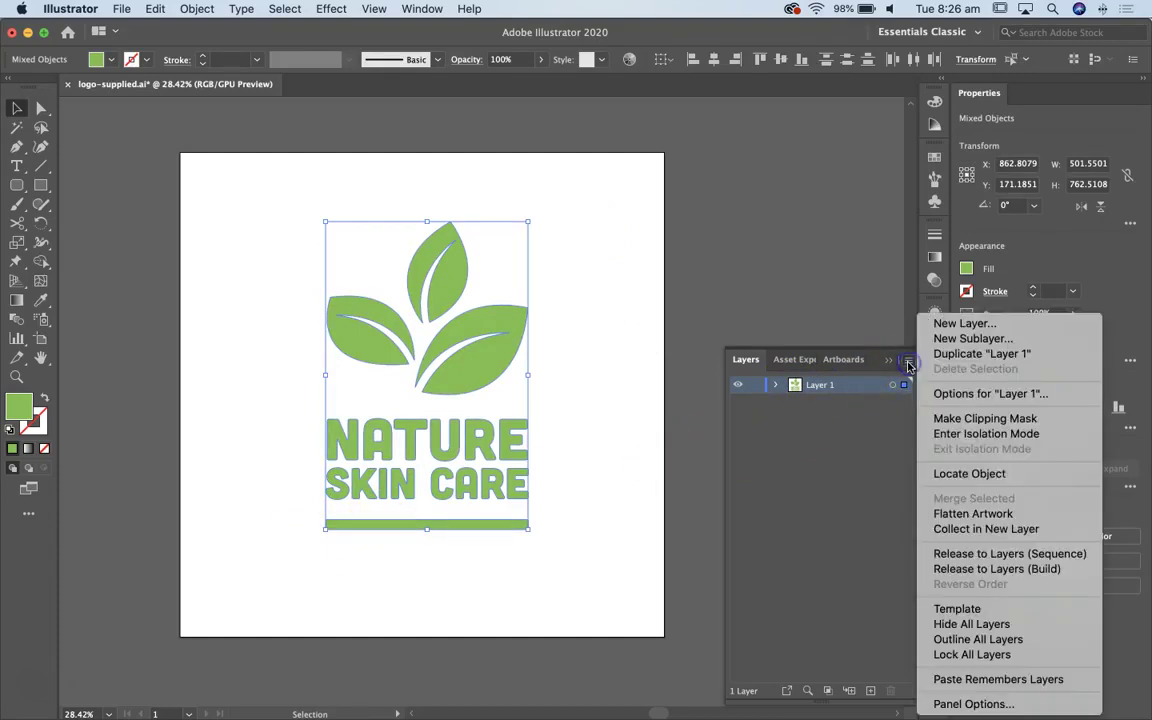
{"action": "left_click", "coordinate": [977, 569]}
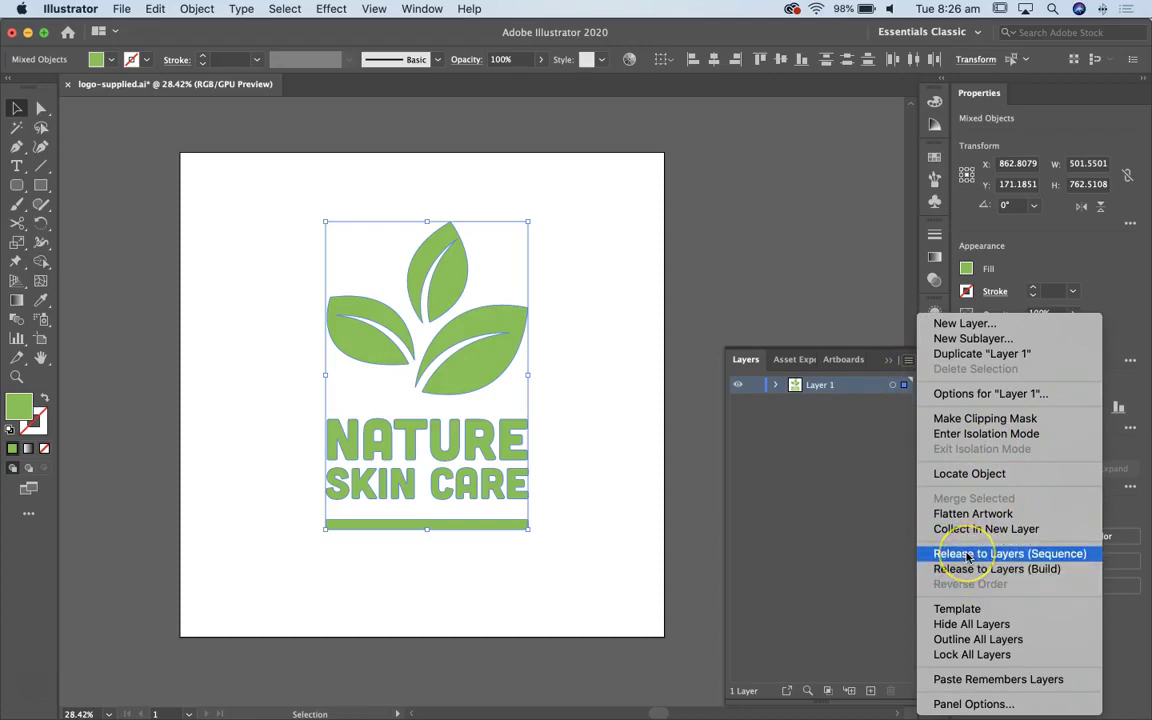
{"action": "left_click", "coordinate": [969, 556]}
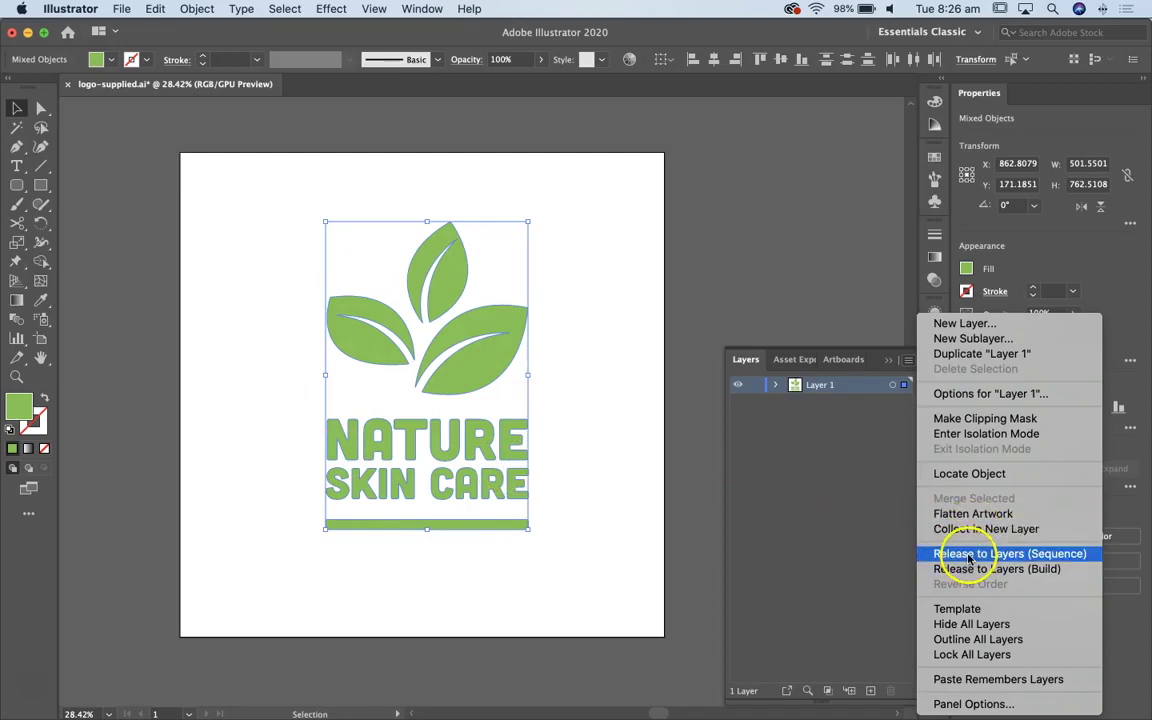
{"action": "left_click", "coordinate": [968, 553]}
- Move Layer 2 through Layer 7 out of Layer 1 to the top level and delete the emptied Layer 1
{"action": "left_click", "coordinate": [813, 418]}
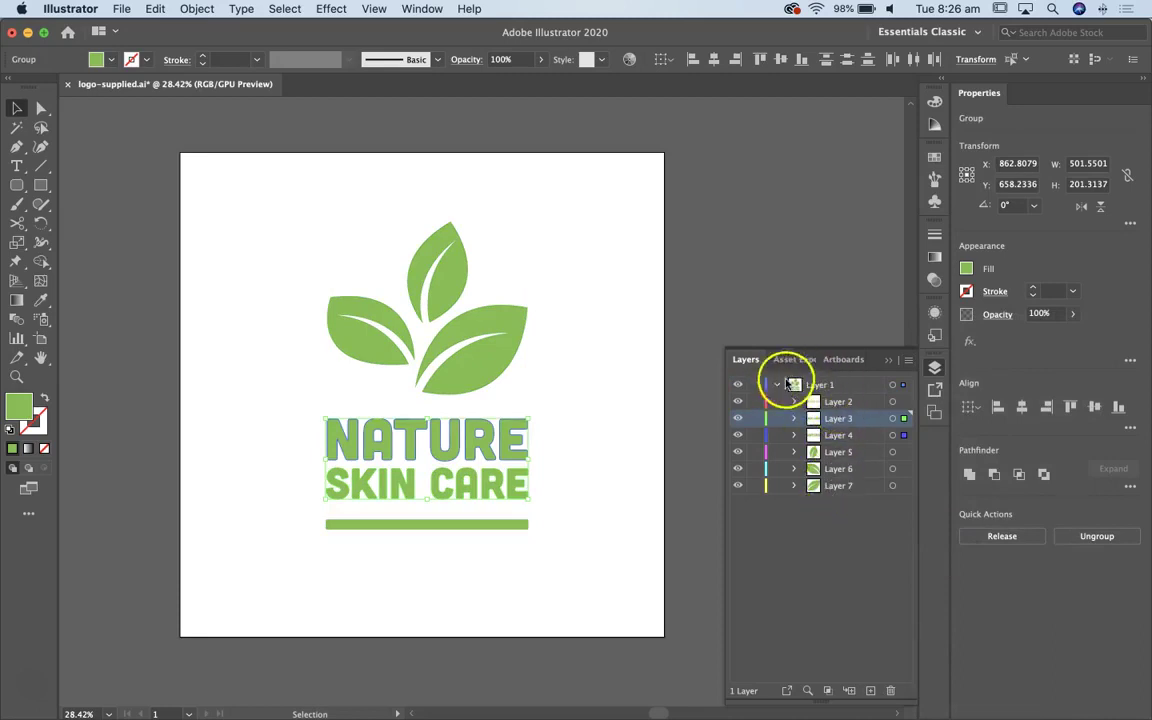
{"action": "left_click", "coordinate": [836, 401]}
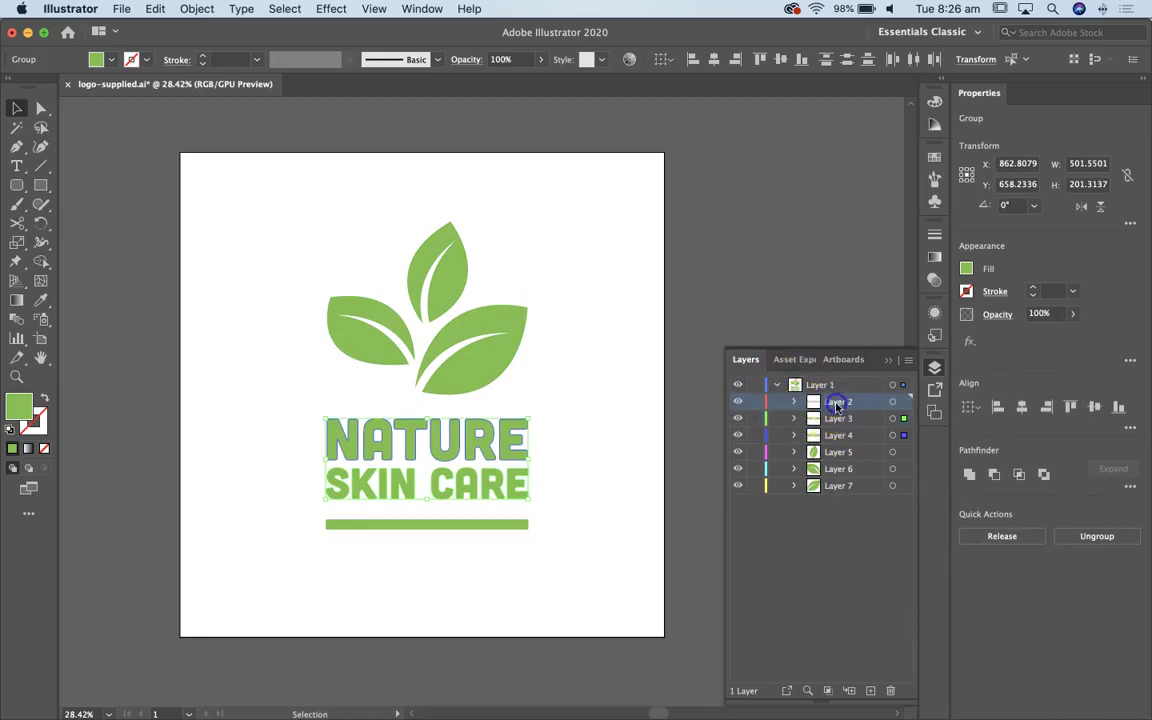
{"action": "left_click", "coordinate": [835, 485], "text": "shift"}
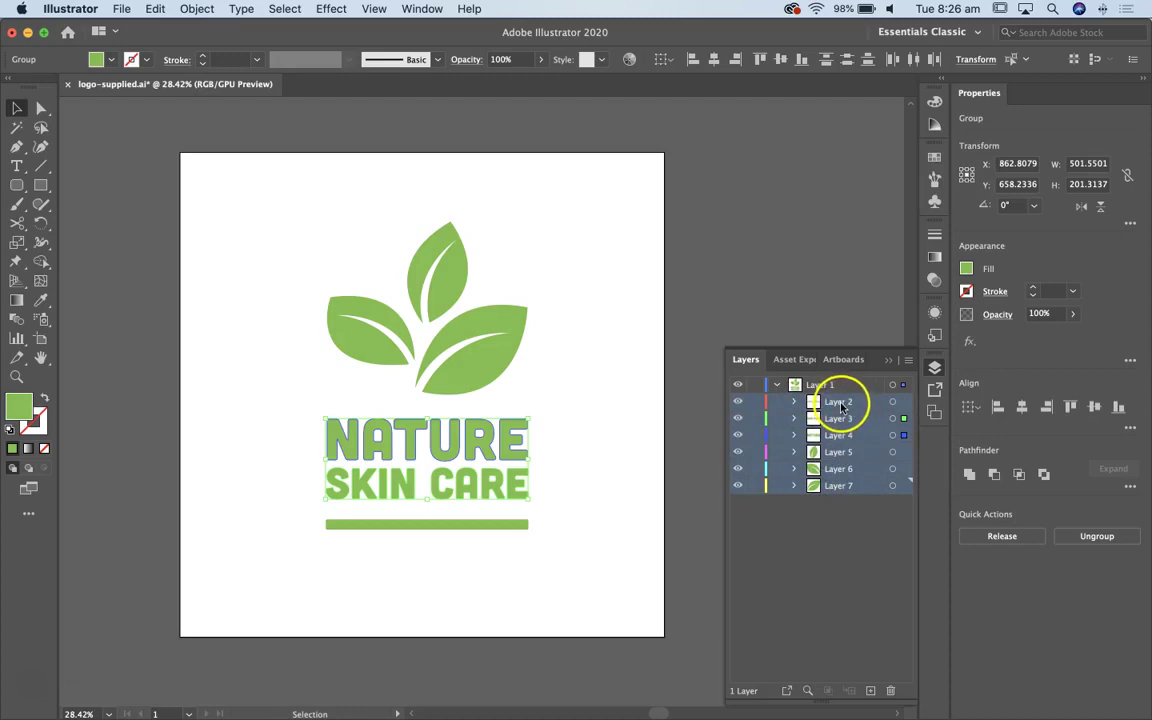
{"action": "left_click_drag", "start_coordinate": [841, 407], "coordinate": [796, 379]}
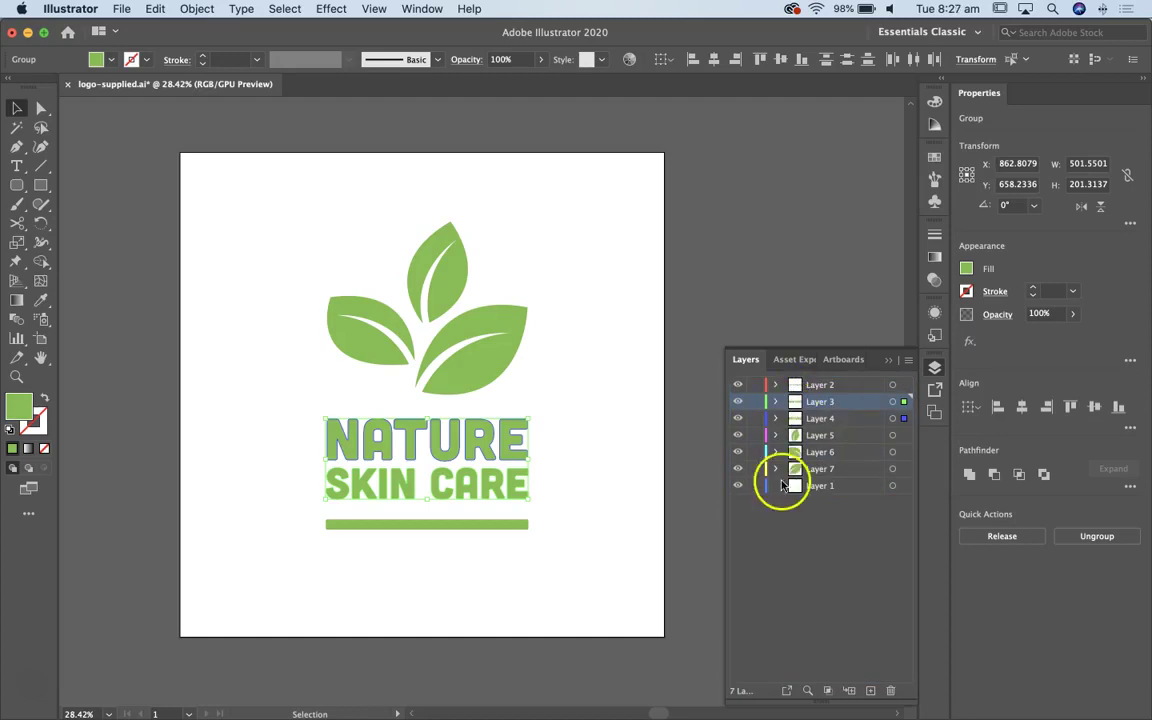
{"action": "left_click", "coordinate": [812, 486]}
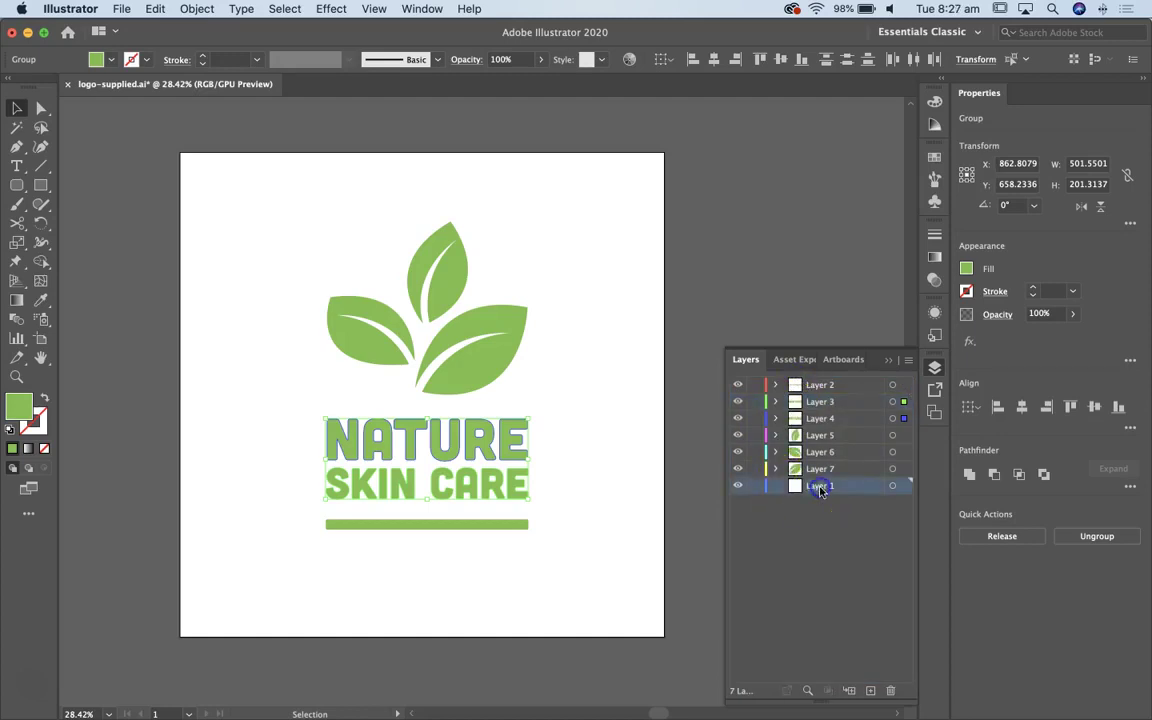
{"action": "left_click", "coordinate": [889, 691]}
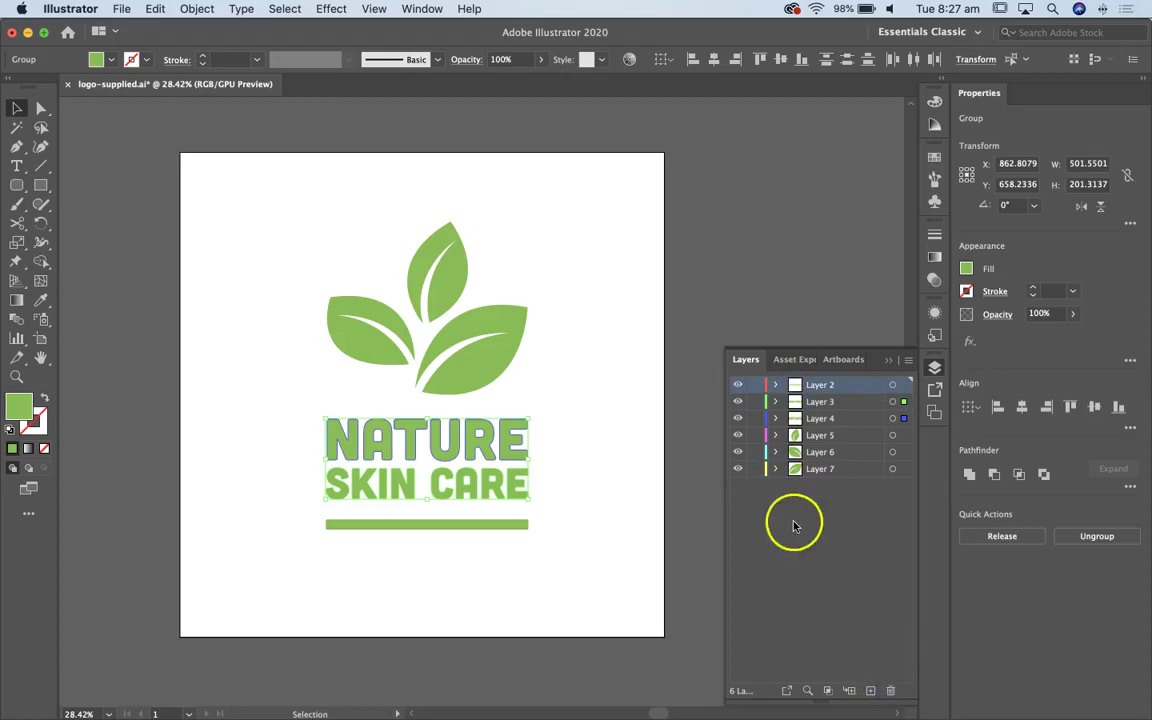
- Toggle the visibility of Layer 2 off and on to check which logo part it holds
{"action": "left_click", "coordinate": [739, 387]}
{"action": "left_click", "coordinate": [738, 385]}
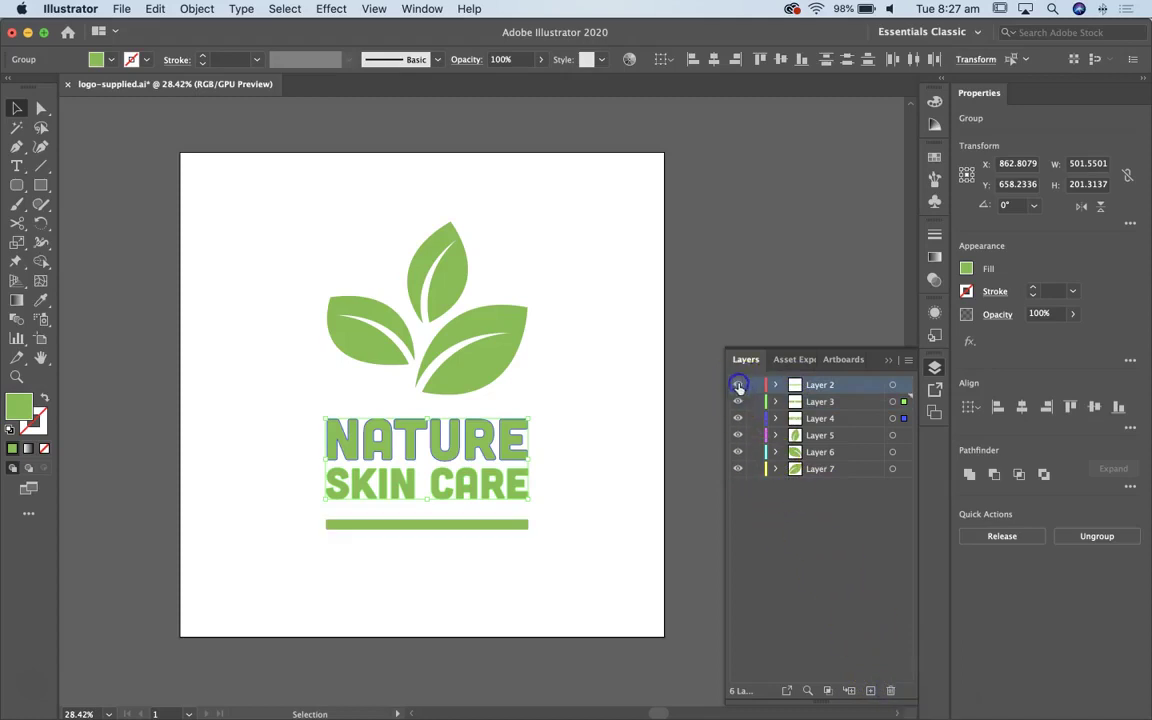
- Toggle the visibility of Layer 3, Layer 4, Layer 6 and Layer 7 to check which logo part each holds
{"action": "left_click", "coordinate": [738, 403]}
{"action": "left_click", "coordinate": [738, 418]}
{"action": "left_click", "coordinate": [738, 418]}
{"action": "left_click", "coordinate": [738, 452]}
{"action": "left_click", "coordinate": [738, 452]}
{"action": "left_click", "coordinate": [738, 469]}
{"action": "left_click", "coordinate": [738, 469]}
- Move the leaf layers, Layer 5 through Layer 7, above Layer 2 to the top of the layer stack
{"action": "left_click", "coordinate": [821, 436]}
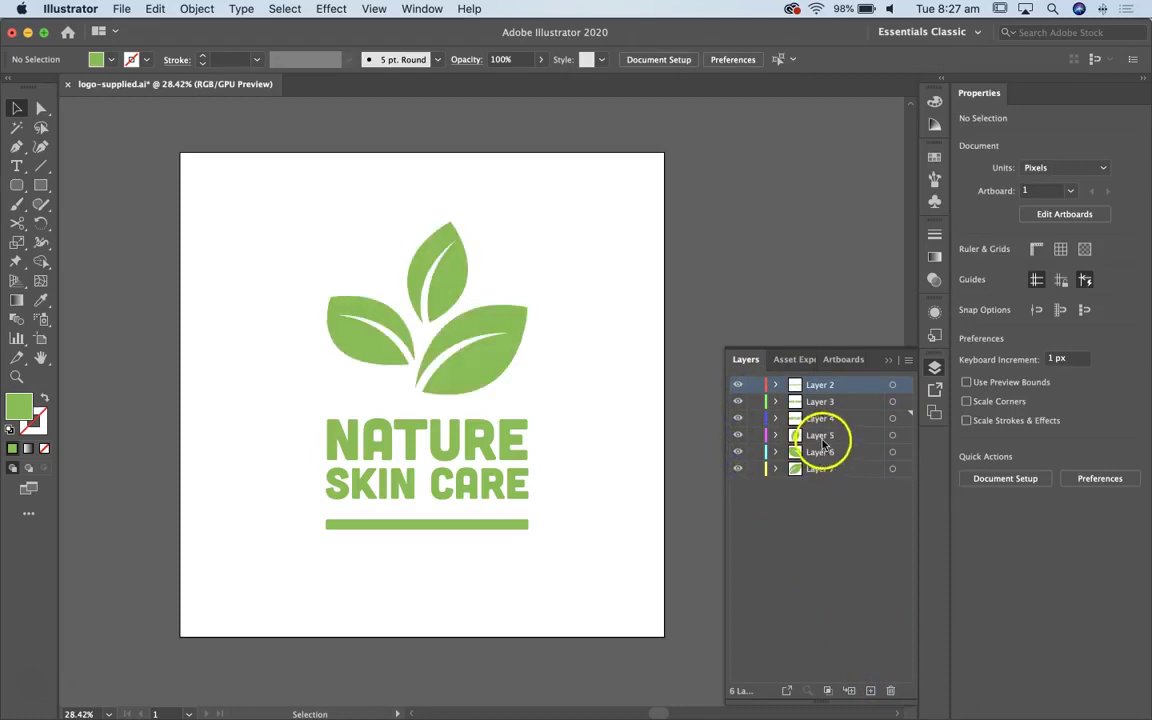
{"action": "left_click", "coordinate": [820, 469], "text": "shift"}
{"action": "left_click_drag", "start_coordinate": [817, 445], "coordinate": [815, 381]}
{"action": "left_click", "coordinate": [738, 385]}
{"action": "left_click", "coordinate": [738, 385]}
{"action": "left_click", "coordinate": [820, 387]}
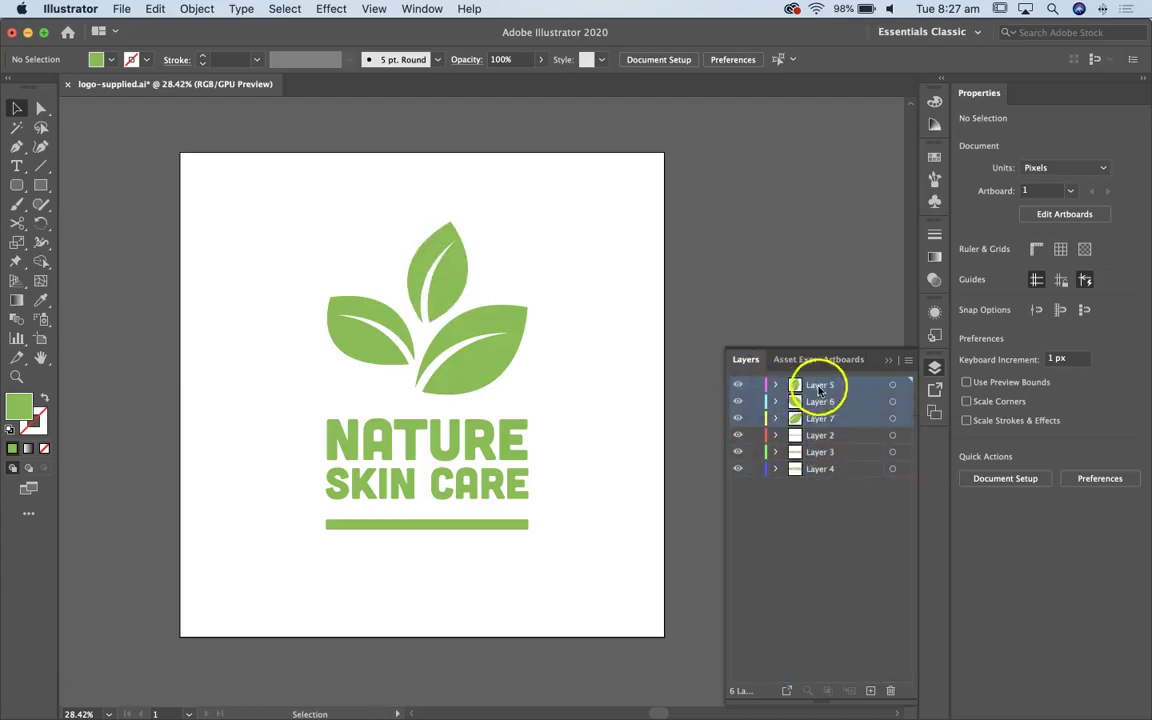
- Move Layer 2 to the bottom of the layer stack and check the two lowest layers by toggling their visibility
{"action": "left_click", "coordinate": [808, 436]}
{"action": "left_click_drag", "start_coordinate": [818, 438], "coordinate": [813, 478]}
{"action": "left_click", "coordinate": [738, 469]}
{"action": "left_click", "coordinate": [738, 469]}
{"action": "left_click", "coordinate": [738, 452]}
{"action": "left_click", "coordinate": [738, 452]}
- Move Layer 4 above Layer 3 and check both layers by toggling their visibility
{"action": "left_click_drag", "start_coordinate": [815, 453], "coordinate": [815, 440]}
{"action": "left_click", "coordinate": [737, 438]}
{"action": "left_click", "coordinate": [737, 438]}
{"action": "left_click", "coordinate": [738, 452]}
{"action": "left_click", "coordinate": [738, 452]}
- Check Layer 7 and Layer 6 by toggling their visibility, and move Layer 6 above Layer 5
{"action": "left_click", "coordinate": [738, 419]}
{"action": "left_click", "coordinate": [738, 419]}
{"action": "left_click", "coordinate": [738, 402]}
{"action": "left_click", "coordinate": [738, 402]}
{"action": "left_click_drag", "start_coordinate": [815, 402], "coordinate": [830, 380]}
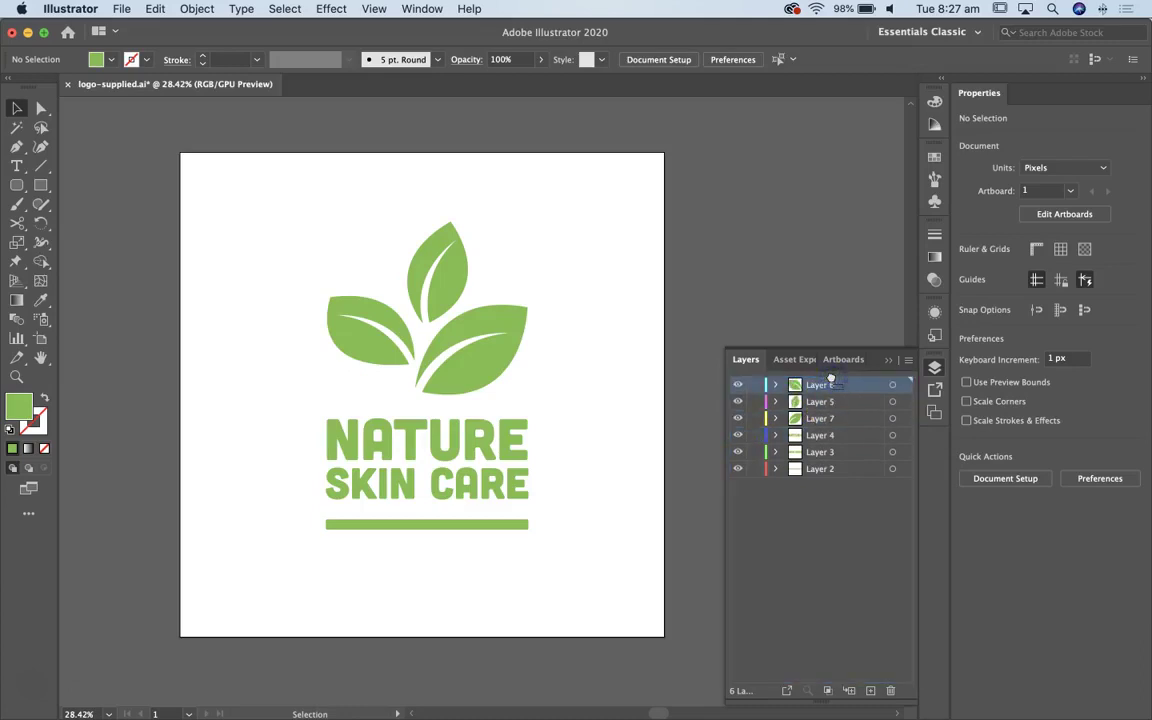
- Hide the layers one after another from first to last to check the stacking order, and show them all again
{"action": "left_click", "coordinate": [737, 387]}
{"action": "left_click", "coordinate": [737, 387]}
{"action": "left_click", "coordinate": [737, 387]}
{"action": "left_click", "coordinate": [737, 401]}
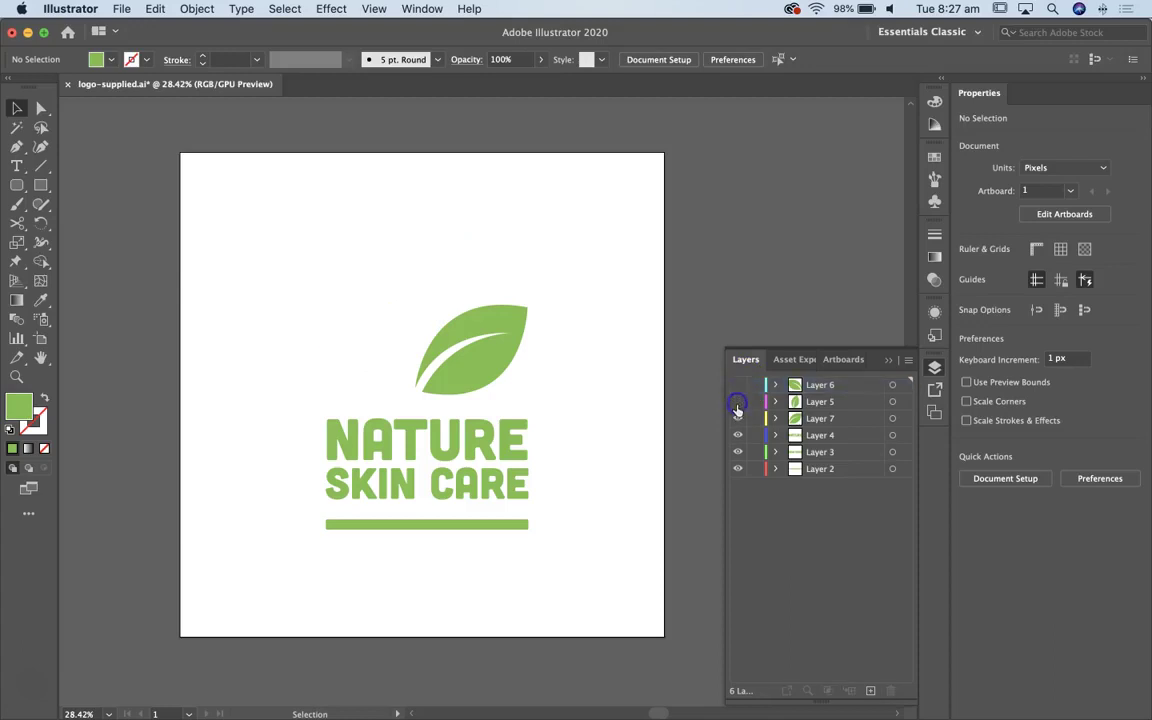
{"action": "left_click", "coordinate": [737, 418]}
{"action": "left_click", "coordinate": [737, 435]}
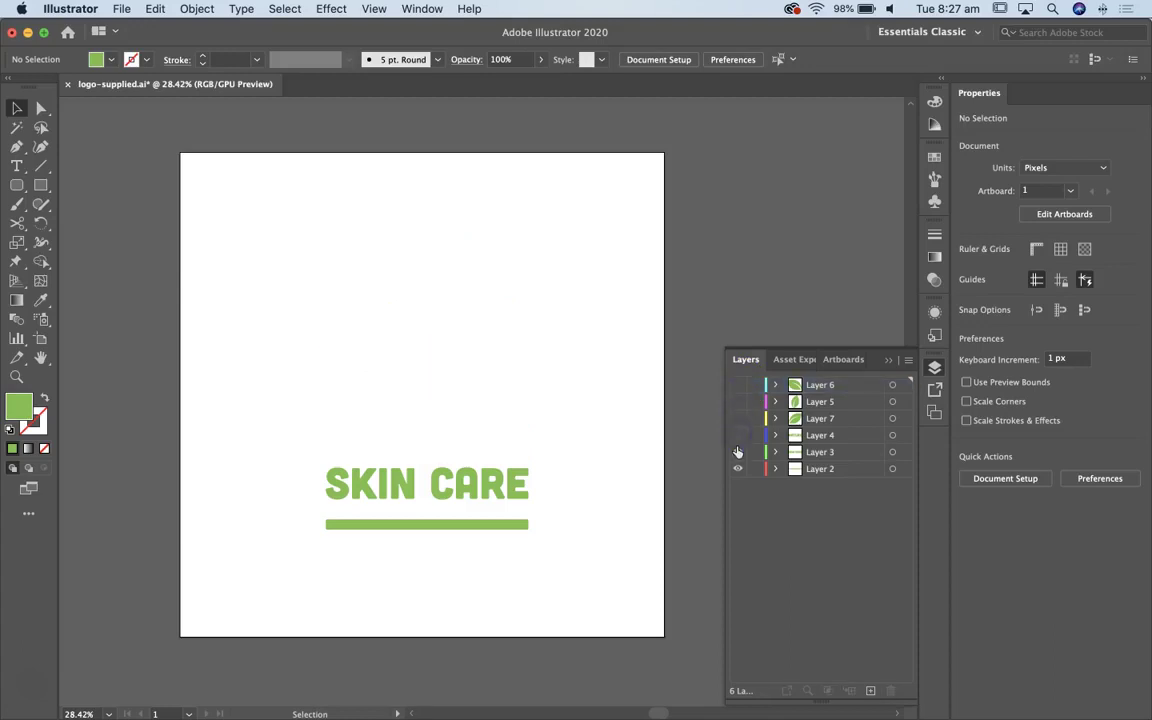
{"action": "left_click", "coordinate": [737, 452]}
{"action": "left_click", "coordinate": [737, 468]}
{"action": "left_click_drag", "start_coordinate": [737, 466], "coordinate": [737, 384]}
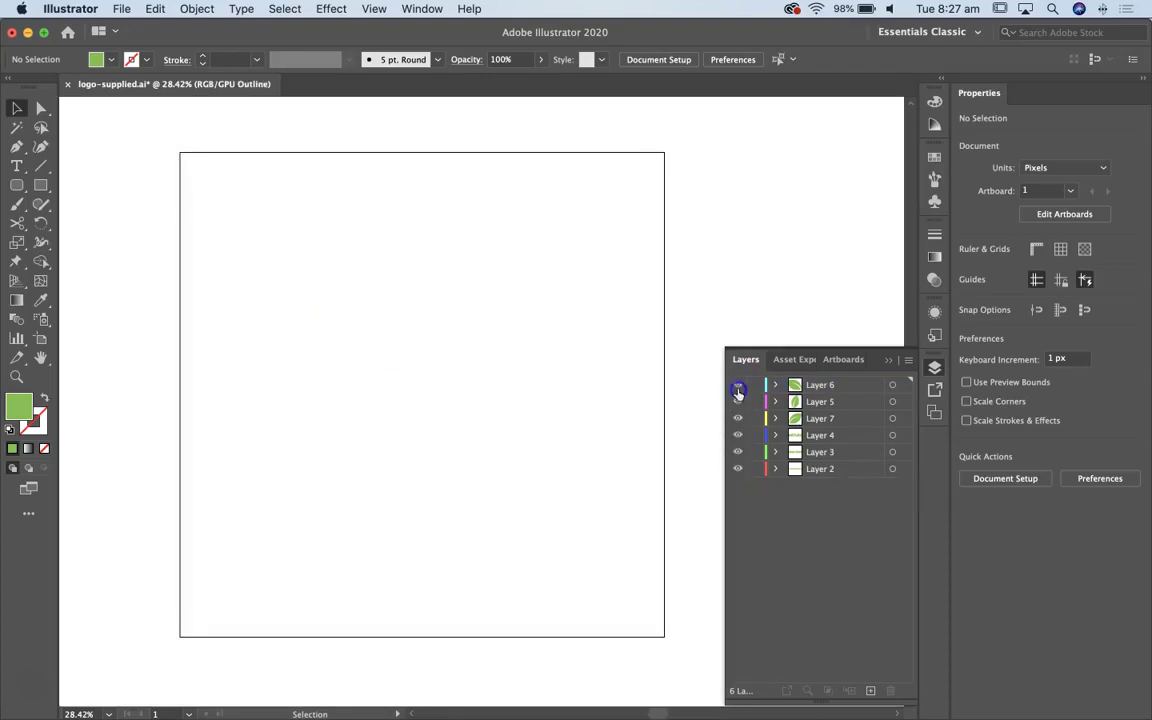
- Rename Layer 6, Layer 5 and Layer 7 as leaf 1, leaf 2 and leaf 3
{"action": "double_click", "coordinate": [812, 386]}
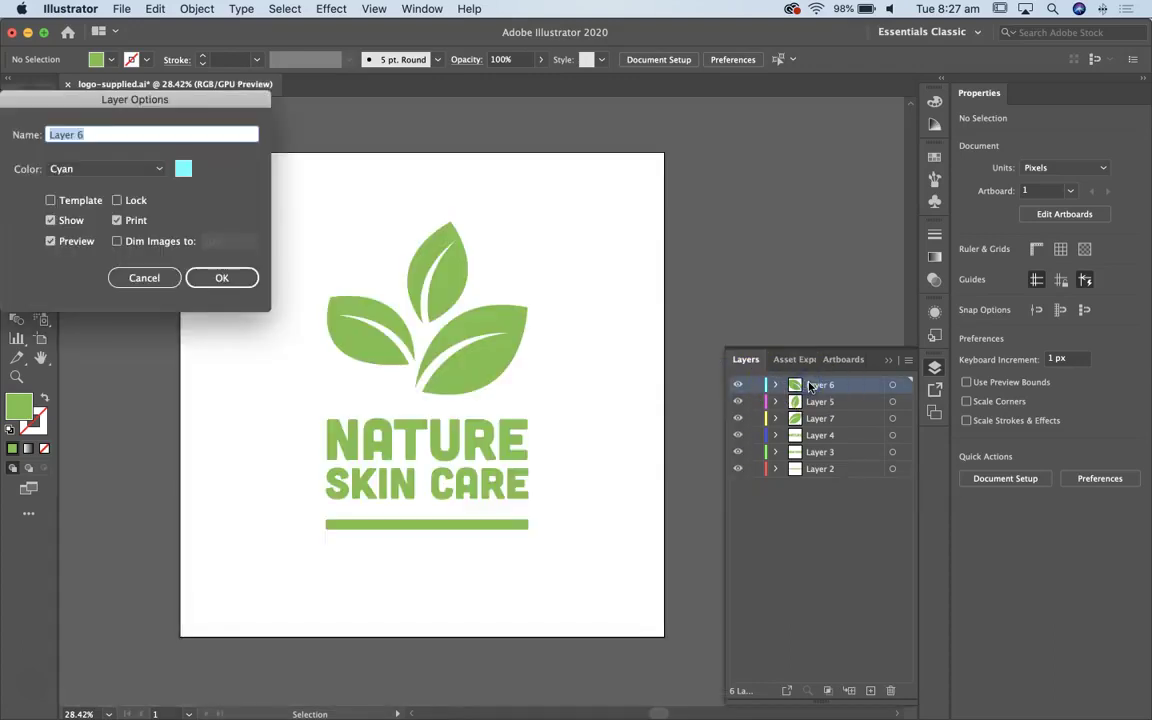
{"action": "left_click", "coordinate": [152, 274]}
{"action": "double_click", "coordinate": [822, 386]}
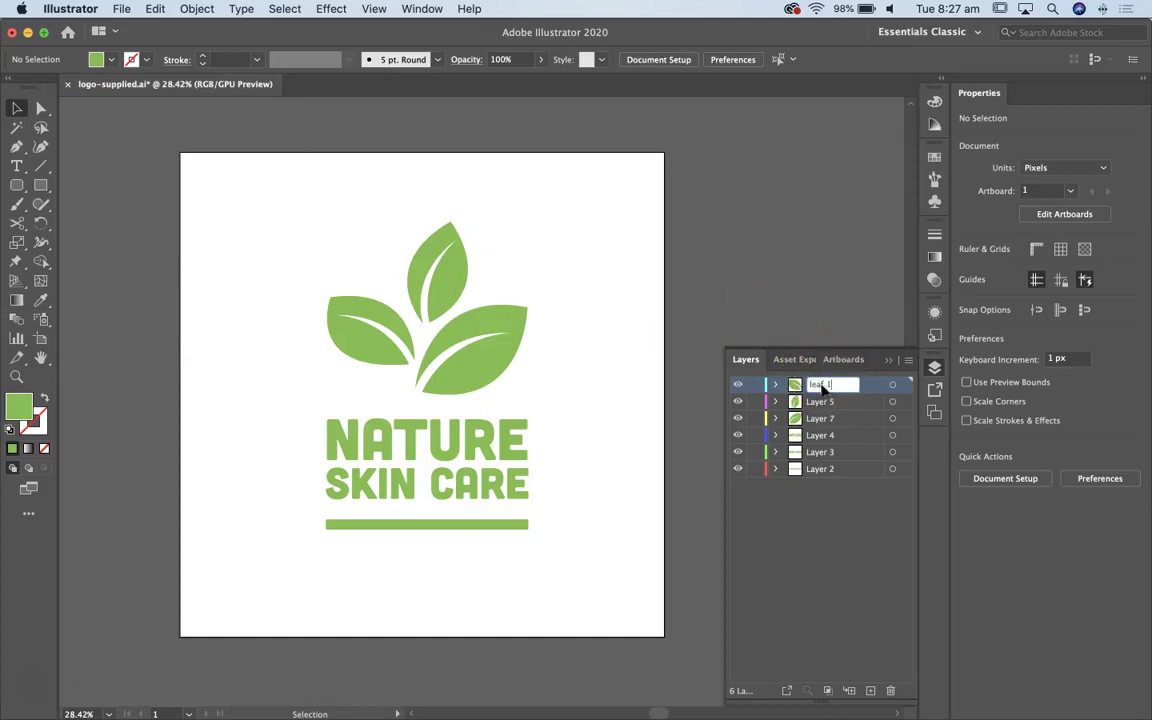
{"action": "double_click", "coordinate": [826, 401]}
{"action": "type", "text": "leaf 2"}
{"action": "double_click", "coordinate": [822, 418]}
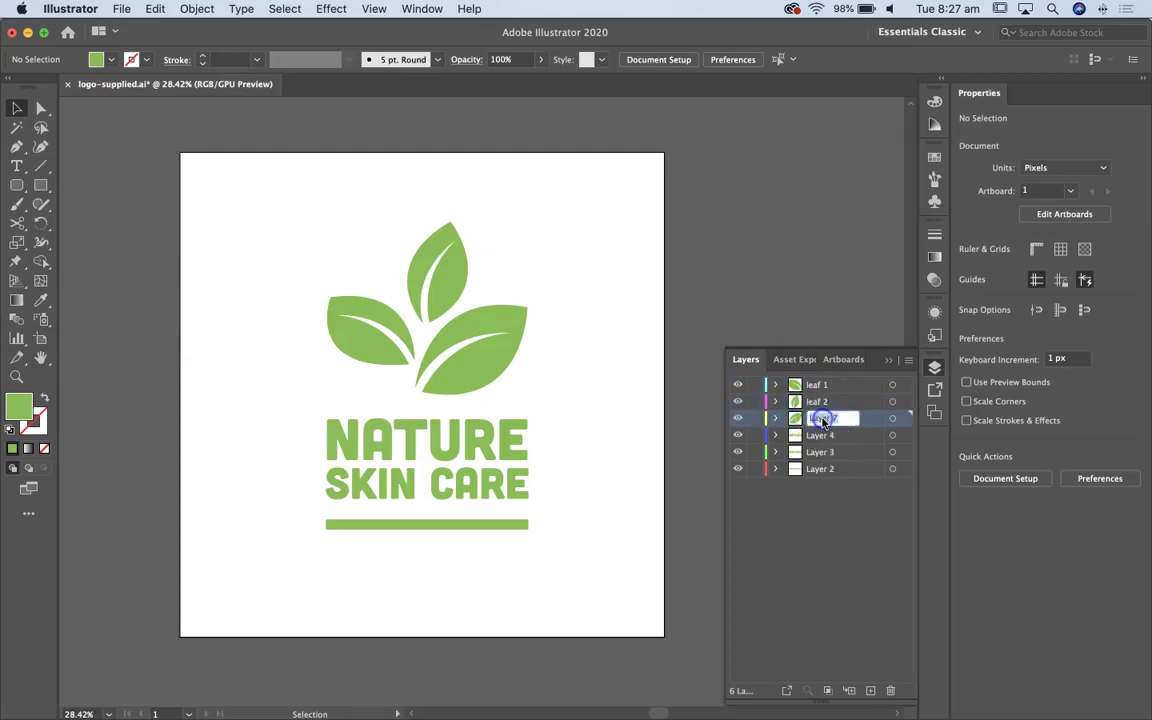
{"action": "type", "text": "leaf 3"}
- Check which artwork Layer 4 holds by toggling its visibility, and rename the layer as nature
{"action": "left_click", "coordinate": [815, 436]}
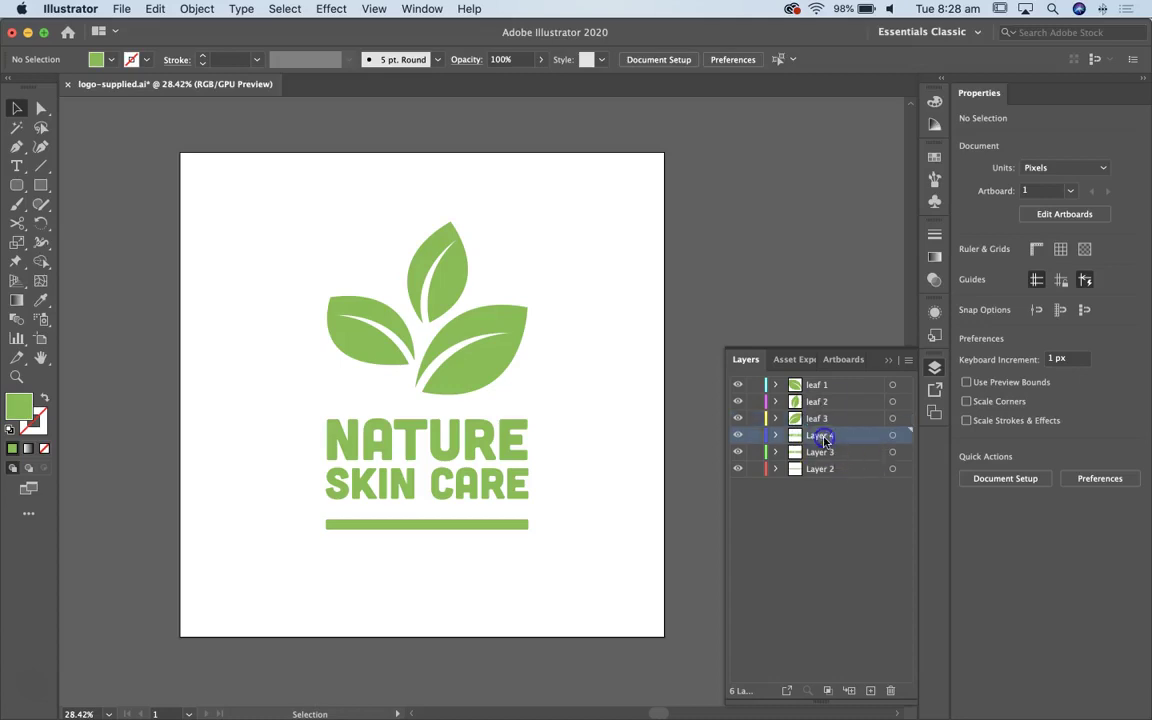
{"action": "left_click", "coordinate": [738, 436]}
{"action": "left_click", "coordinate": [738, 436]}
{"action": "double_click", "coordinate": [820, 436]}
{"action": "left_click", "coordinate": [808, 436]}
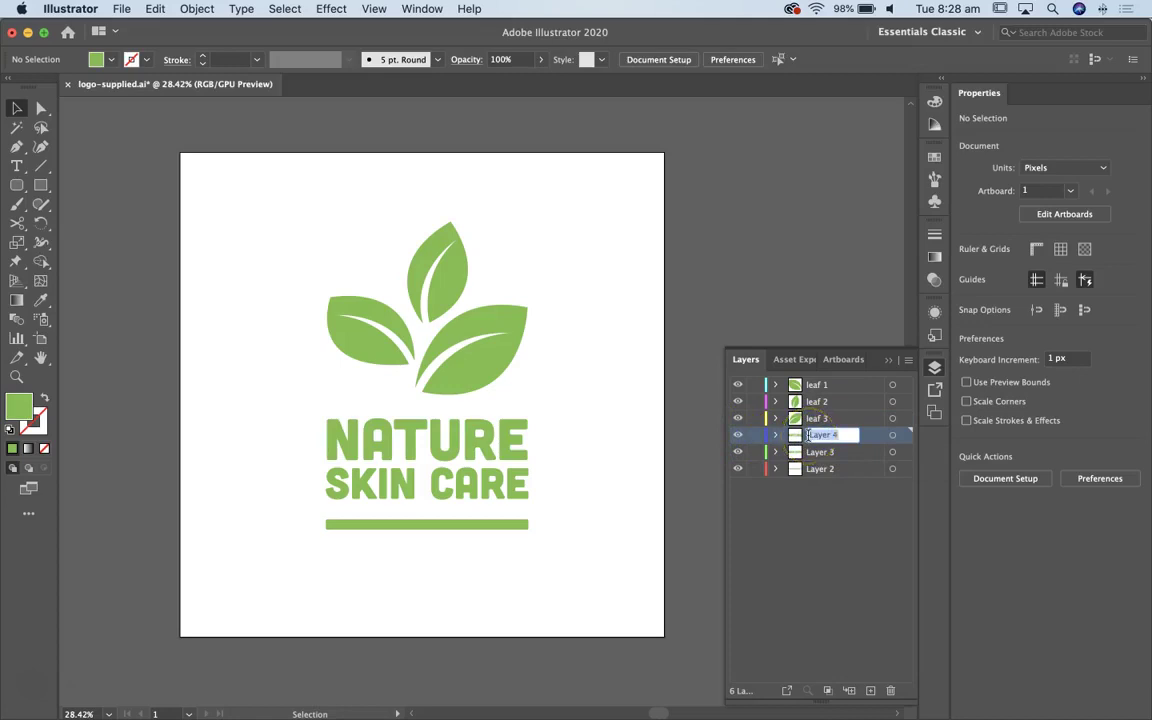
{"action": "type", "text": "nature"}
- Rename Layer 3 as skin care and Layer 2 as line
{"action": "left_click", "coordinate": [820, 452]}
{"action": "double_click", "coordinate": [819, 452]}
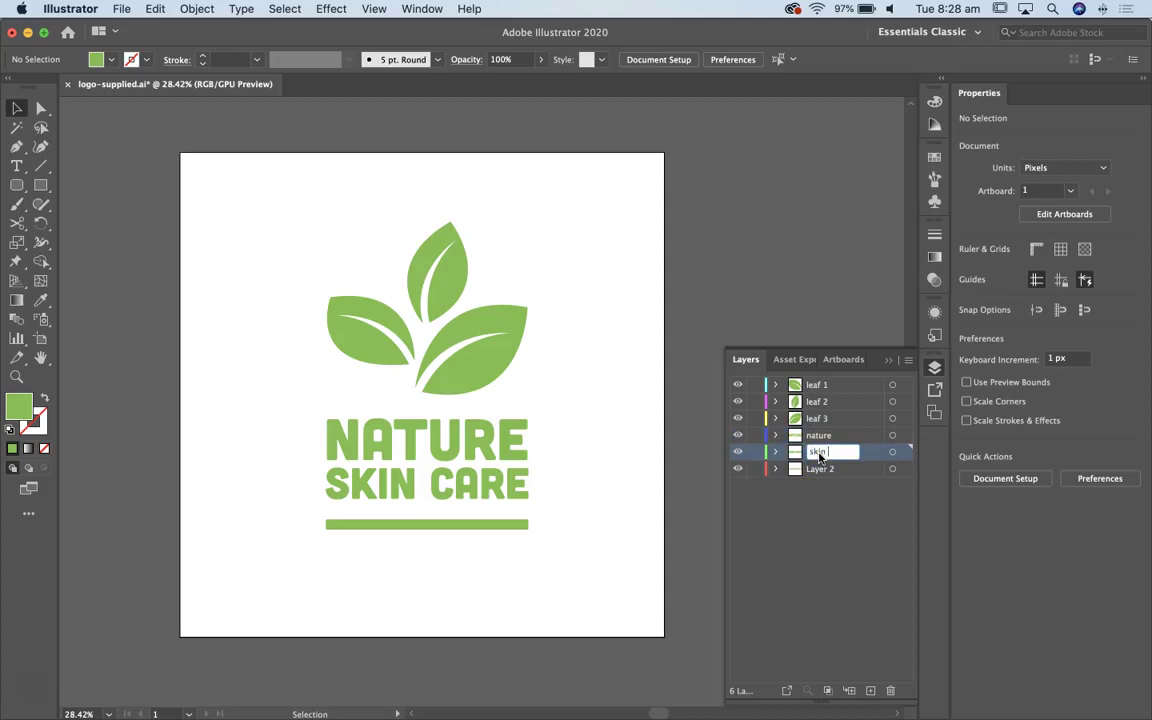
{"action": "type", "text": "skin care"}
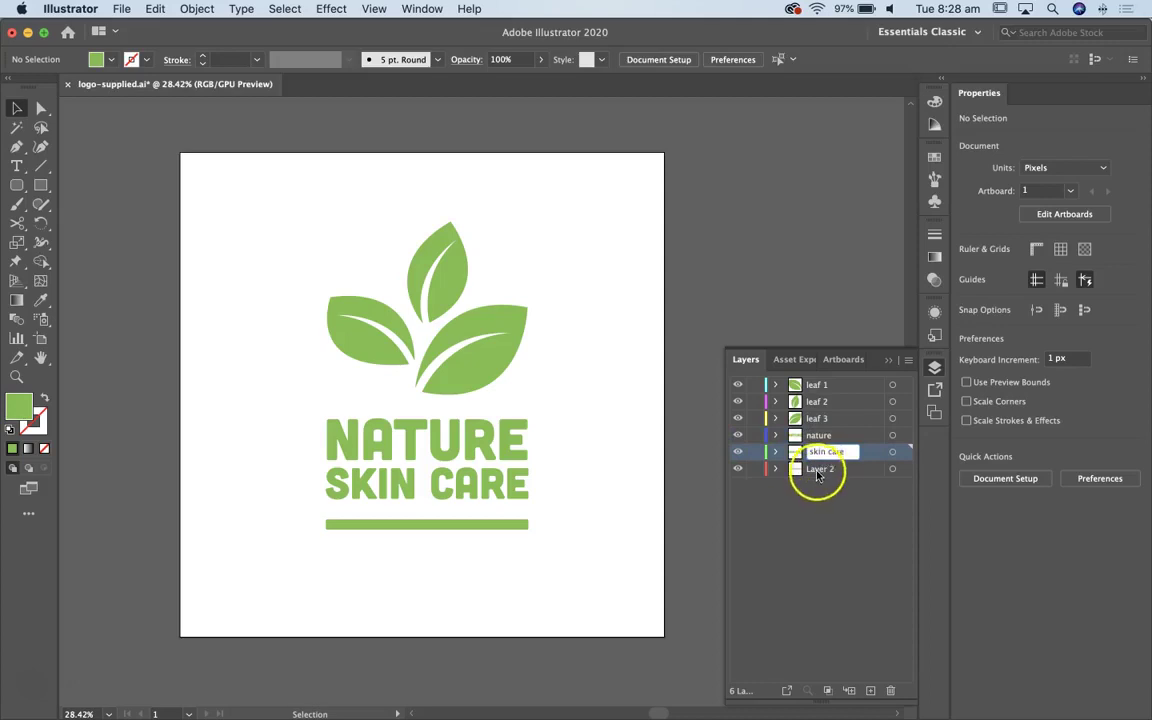
{"action": "left_click", "coordinate": [818, 469]}
{"action": "double_click", "coordinate": [817, 469]}
{"action": "type", "text": "line"}
{"action": "left_click", "coordinate": [829, 500]}
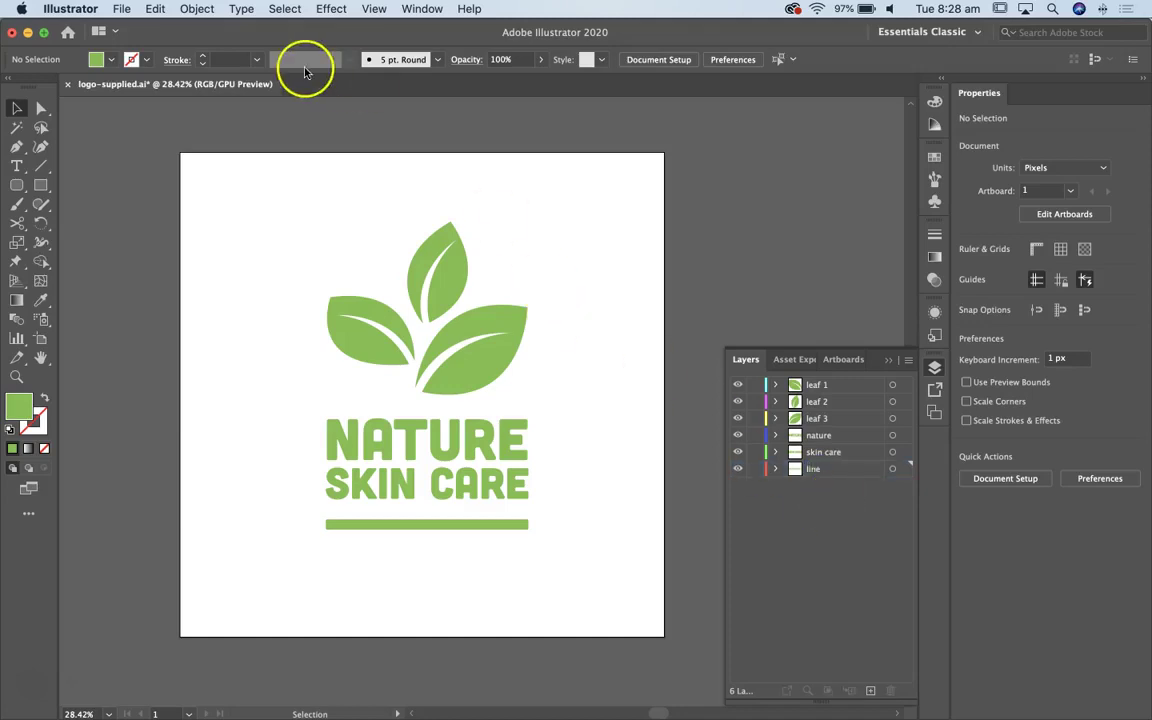
- Start saving a copy of the document under a new name and create a Desktop folder named reveal animation for it
{"action": "left_click", "coordinate": [120, 8]}
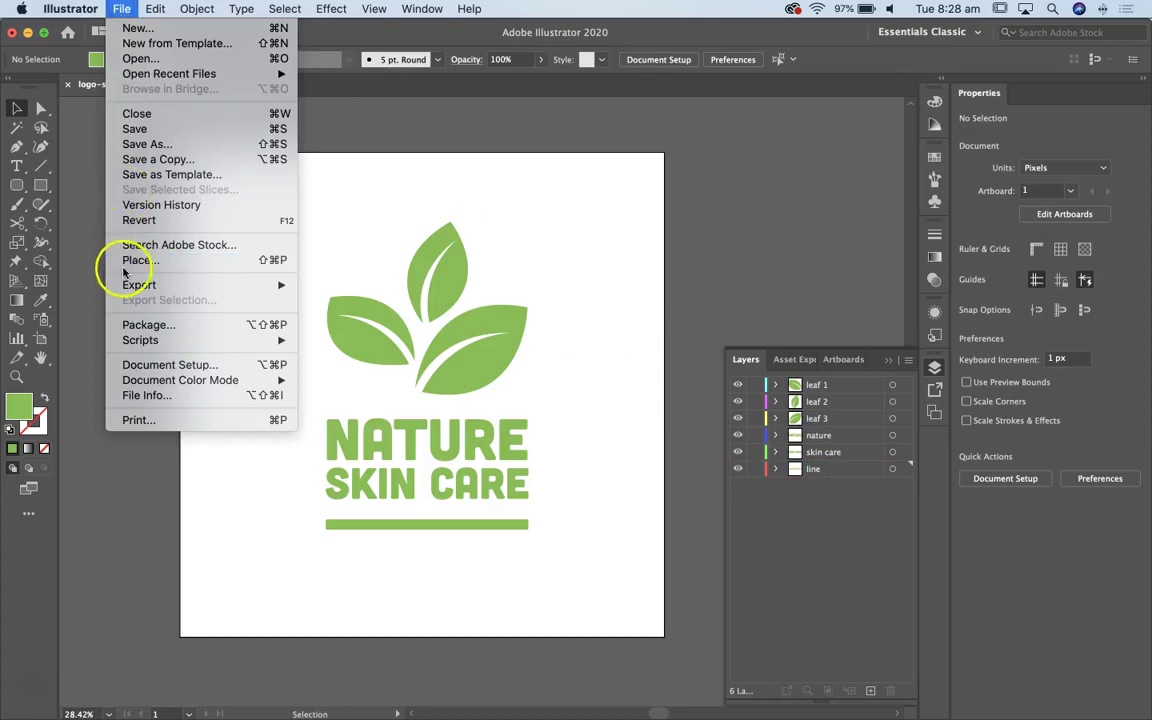
{"action": "left_click", "coordinate": [134, 147]}
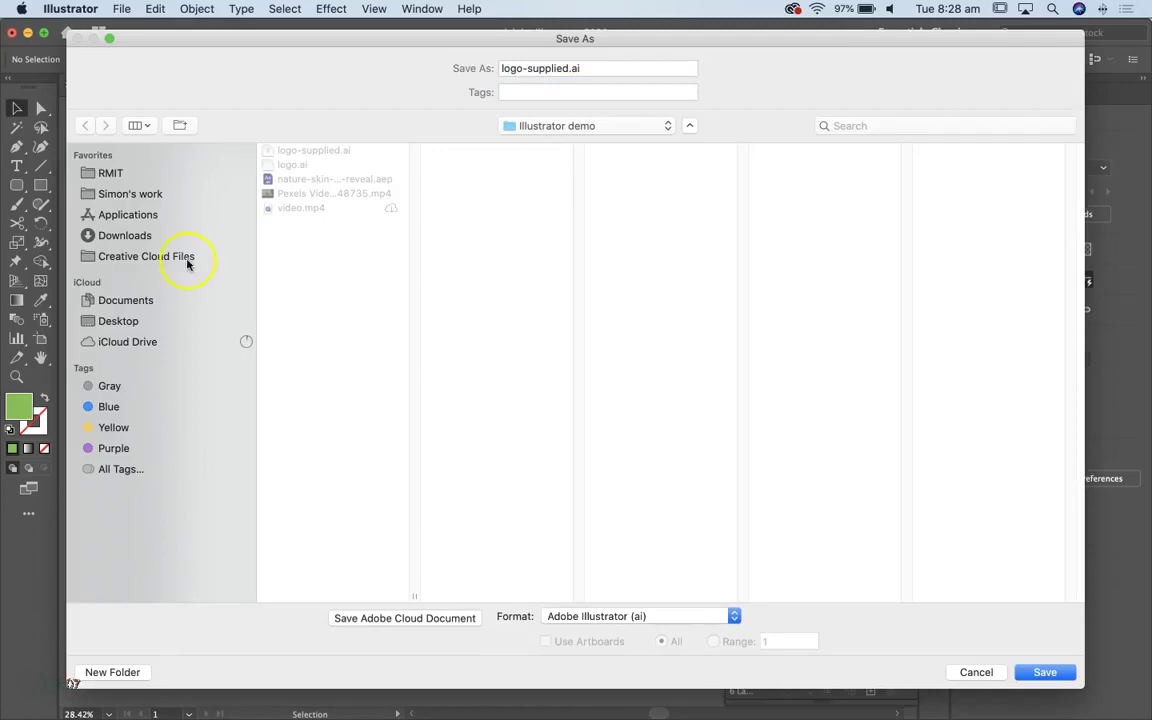
{"action": "left_click", "coordinate": [116, 321]}
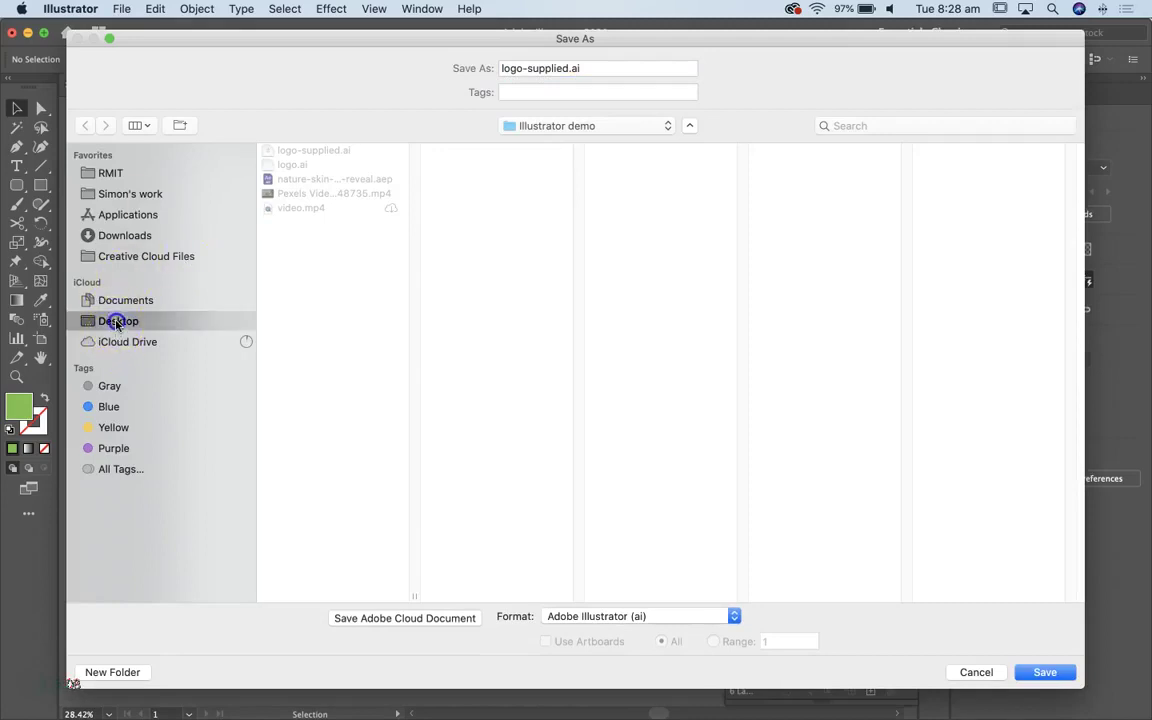
{"action": "left_click", "coordinate": [118, 672]}
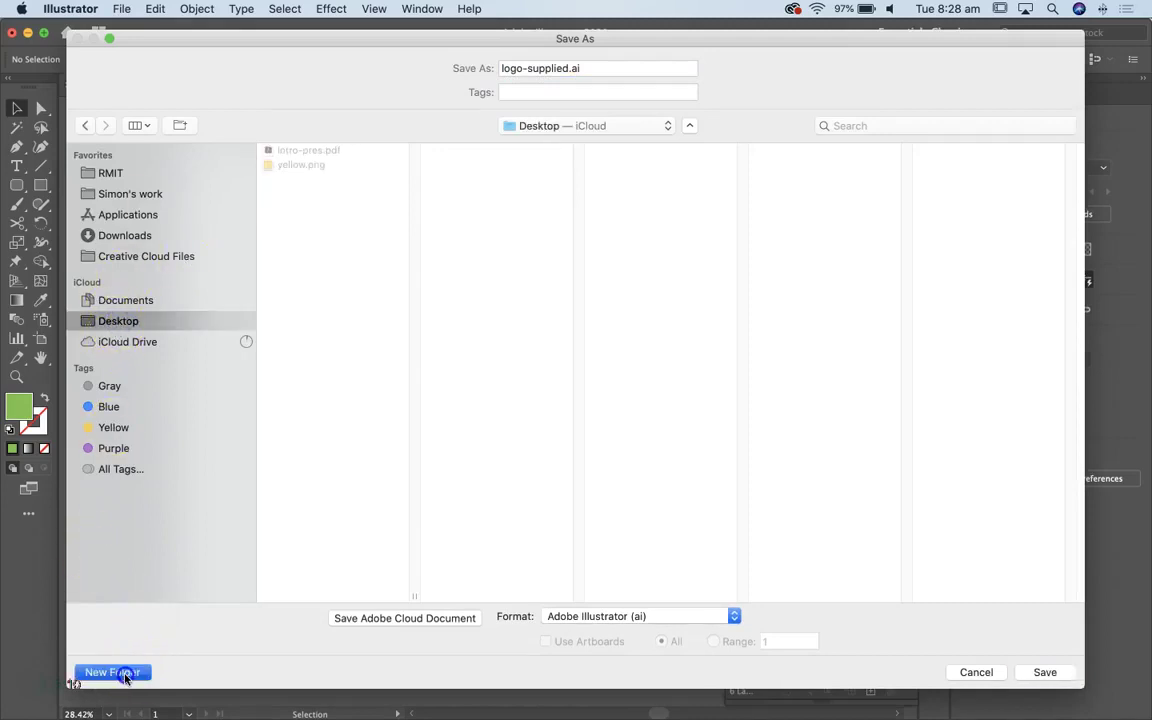
{"action": "type", "text": "reveal an"}
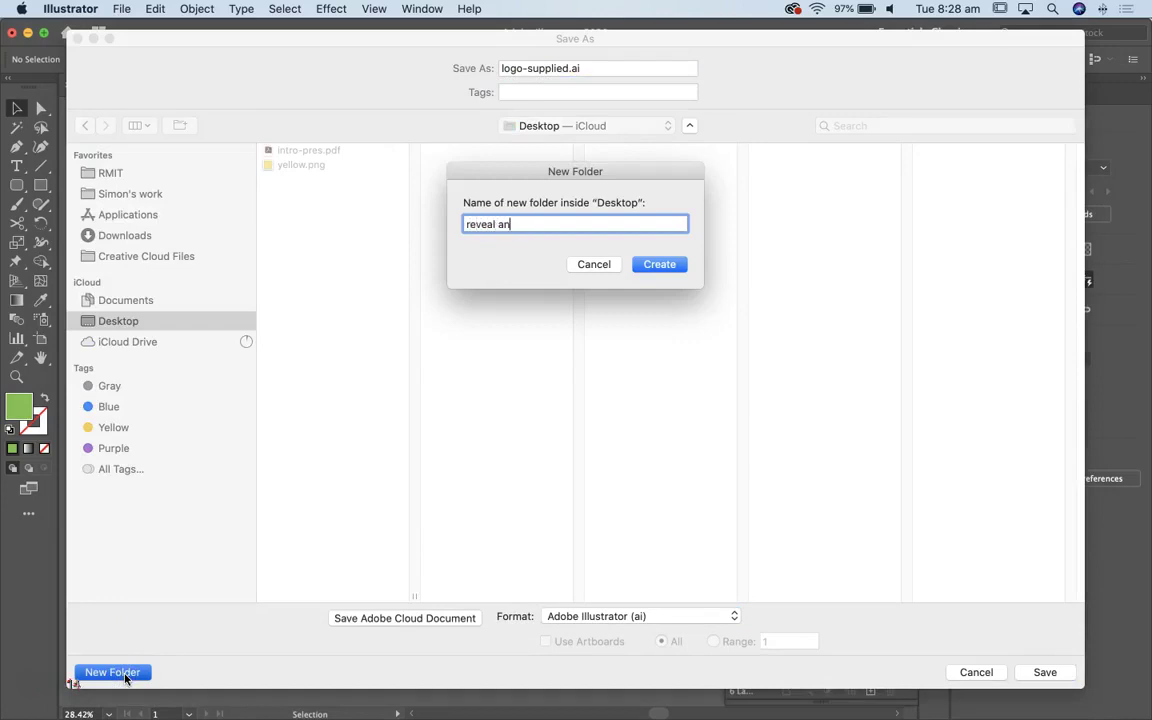
{"action": "type", "text": "imation"}
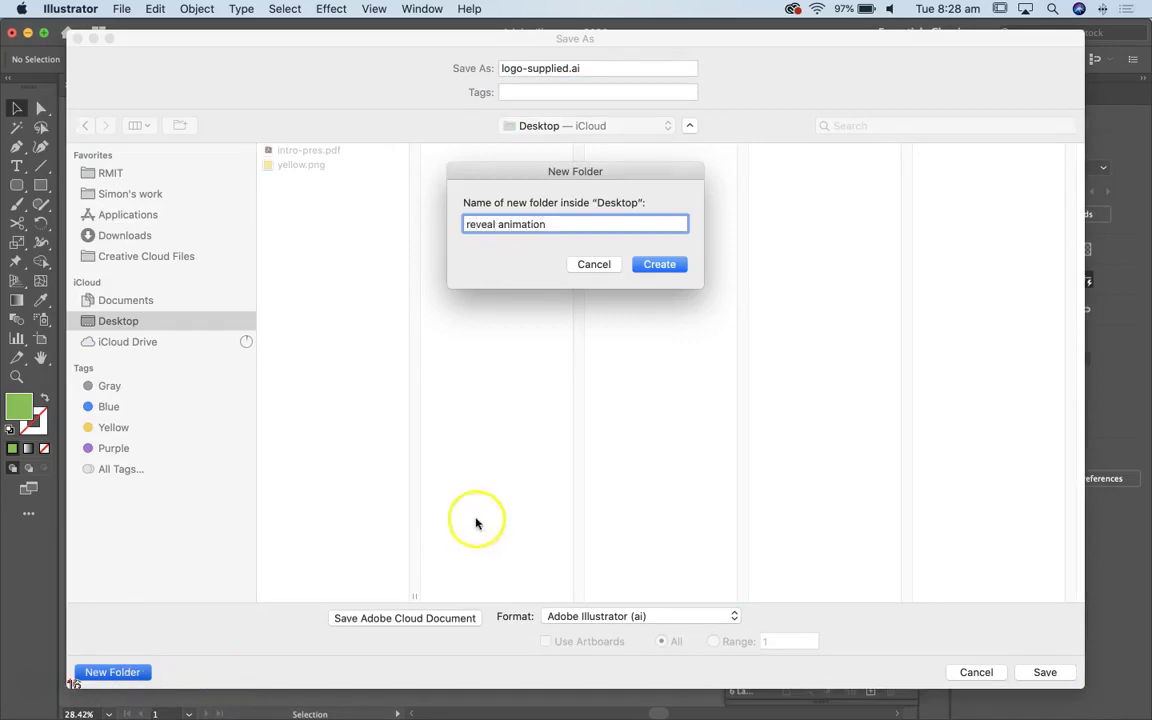
{"action": "left_click", "coordinate": [670, 266]}
- Save the document as logo-prepared.ai in the reveal animation folder with the default Illustrator 2020 options
{"action": "left_click", "coordinate": [542, 69]}
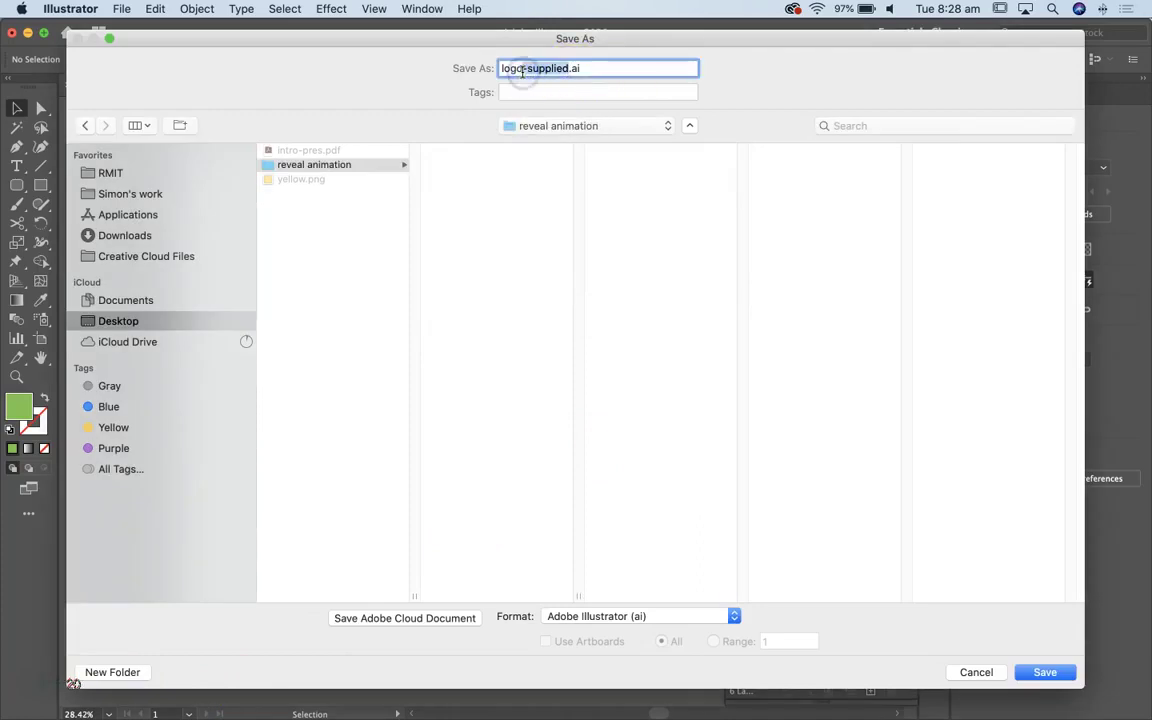
{"action": "key", "text": "BackSpace"}
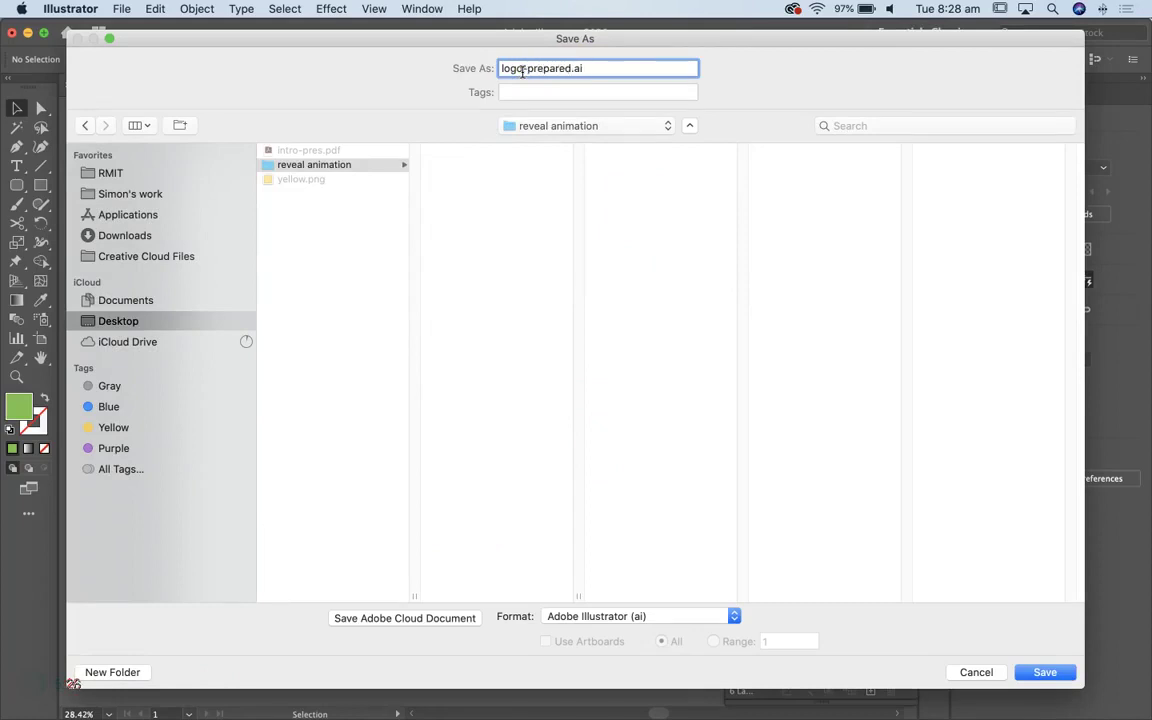
{"action": "key", "text": "Return"}
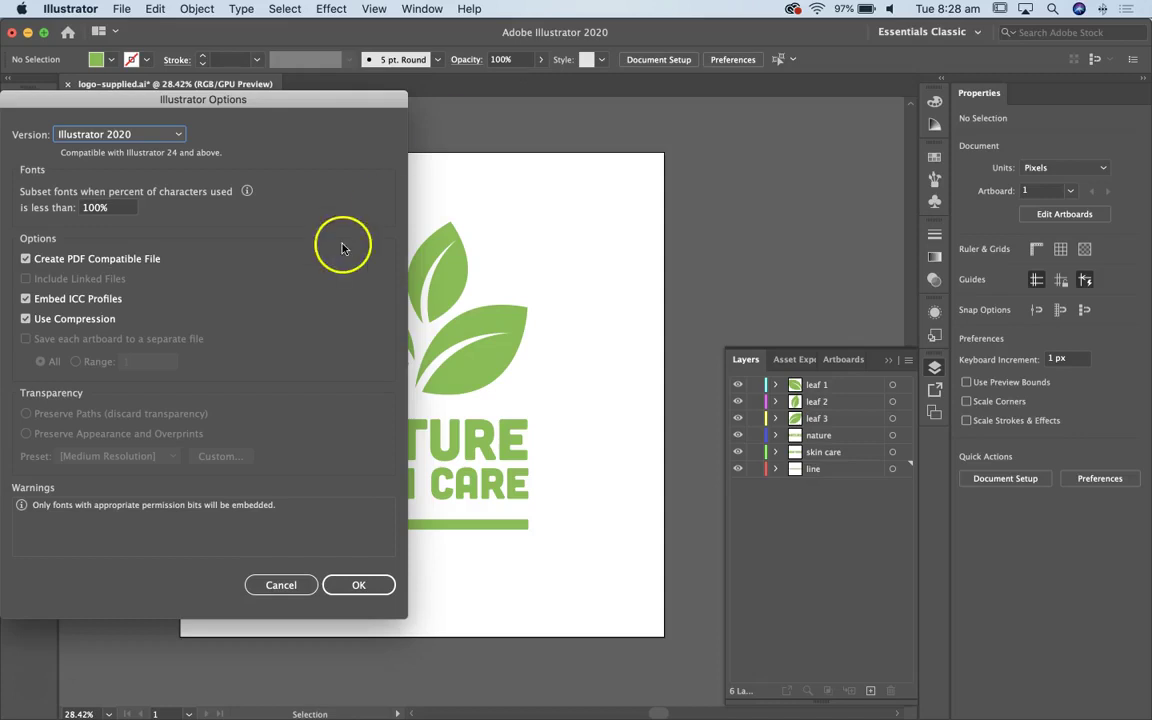
{"action": "left_click_drag", "start_coordinate": [299, 99], "coordinate": [406, 78]}
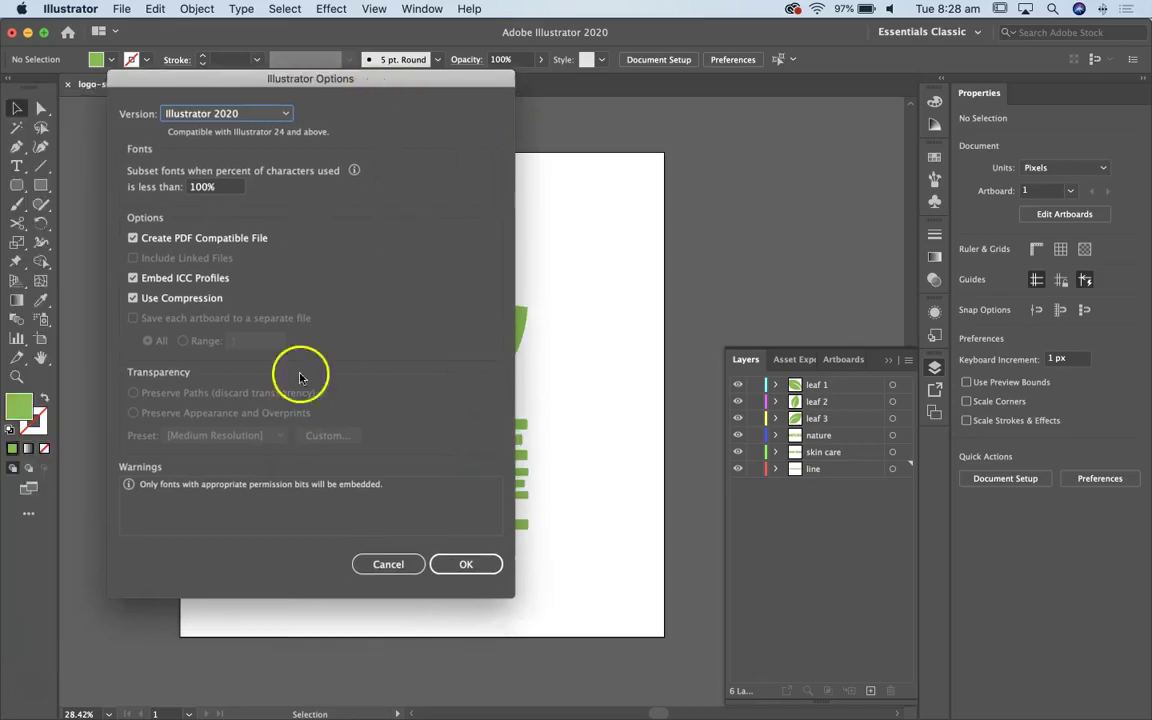
{"action": "left_click", "coordinate": [474, 566]}
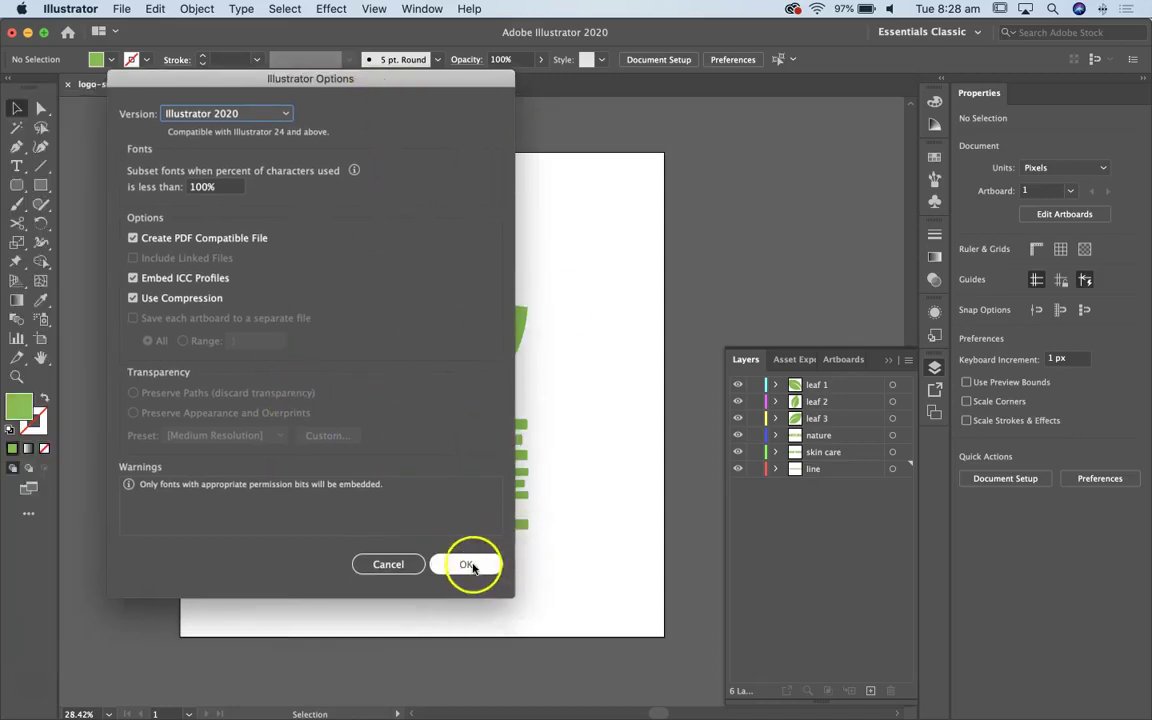
- Select all the logo artwork and highlight its fill colour's hex code in the Color Picker
{"action": "left_click_drag", "start_coordinate": [598, 223], "coordinate": [284, 565]}
{"action": "left_click", "coordinate": [21, 411]}
{"action": "double_click", "coordinate": [21, 413]}
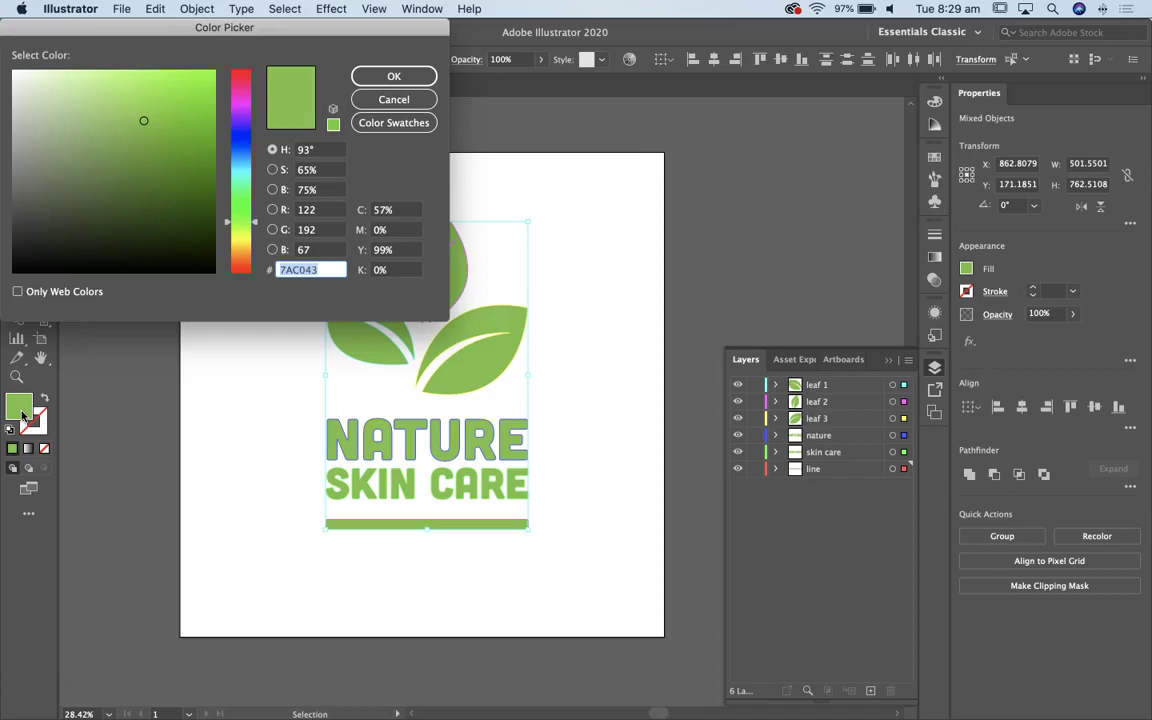
{"action": "left_click", "coordinate": [324, 271]}
{"action": "left_click_drag", "start_coordinate": [324, 271], "coordinate": [278, 272]}
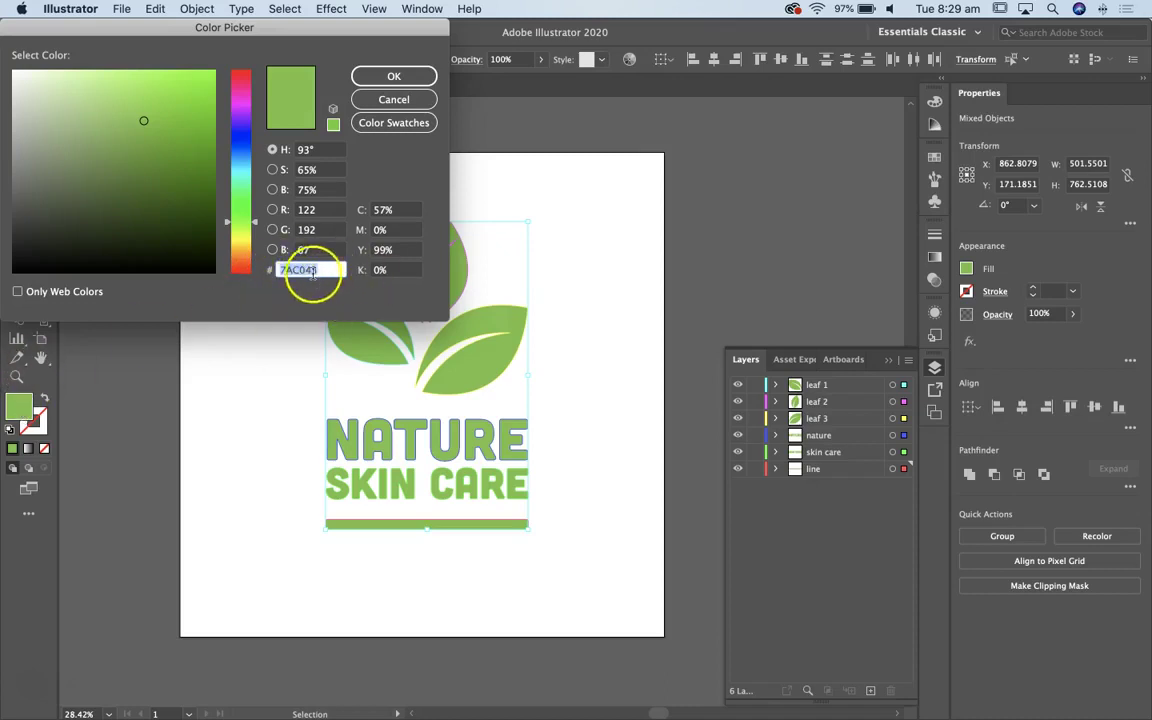
{"action": "left_click", "coordinate": [393, 77]}
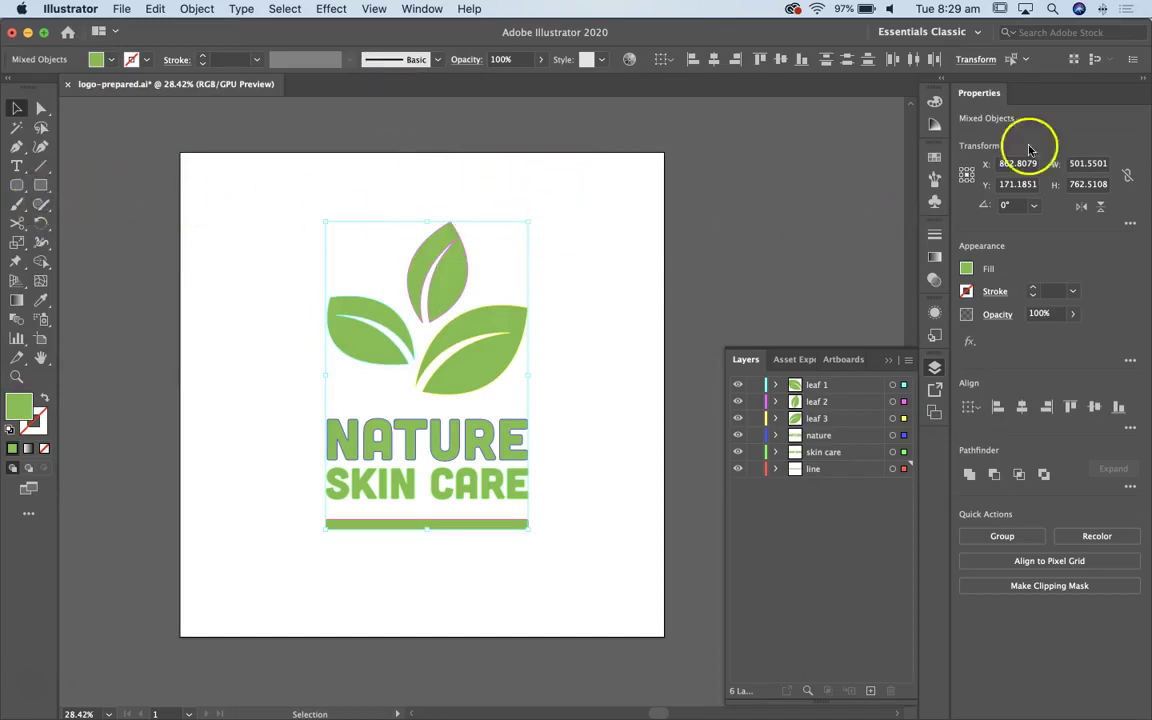
- Fill all the logo artwork with the white swatch and reselect it to check the recoloured shapes
{"action": "left_click", "coordinate": [934, 157]}
{"action": "left_click", "coordinate": [757, 199]}
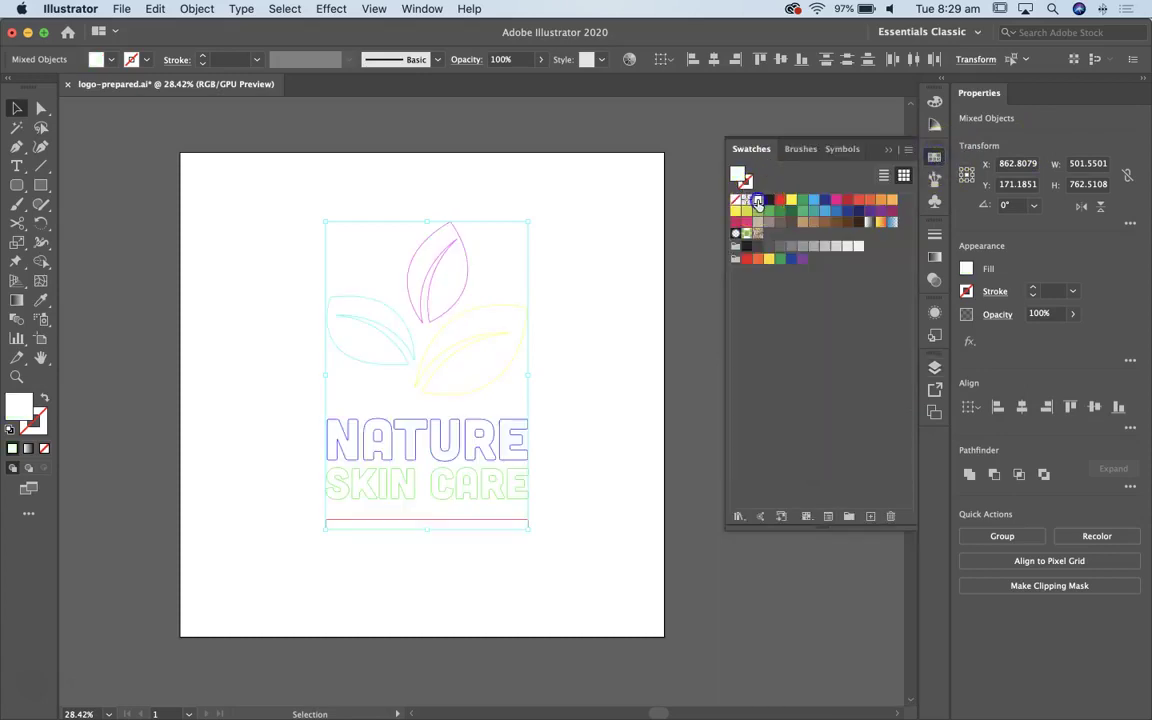
{"action": "left_click", "coordinate": [631, 238]}
{"action": "left_click_drag", "start_coordinate": [630, 206], "coordinate": [268, 614]}
{"action": "key", "text": "a"}
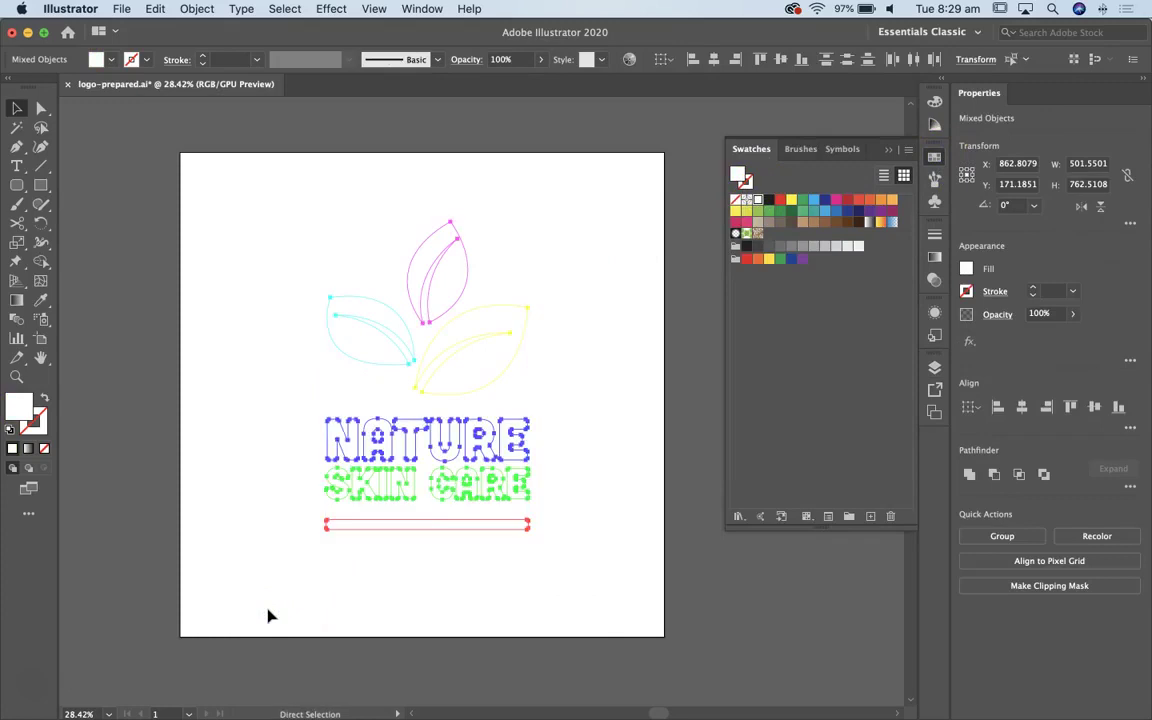
- Switch to After Effects and start importing a file into the empty project
{"action": "key", "text": "super+Tab"}
{"action": "key", "text": "super+Tab"}
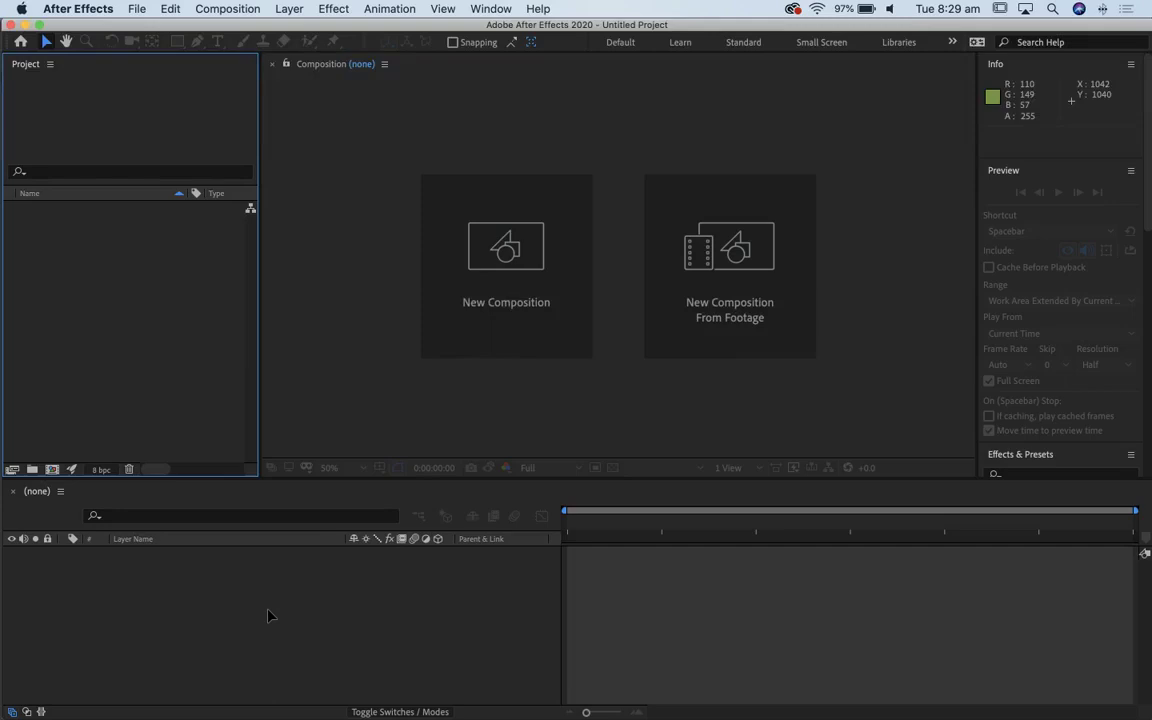
{"action": "left_click", "coordinate": [138, 9]}
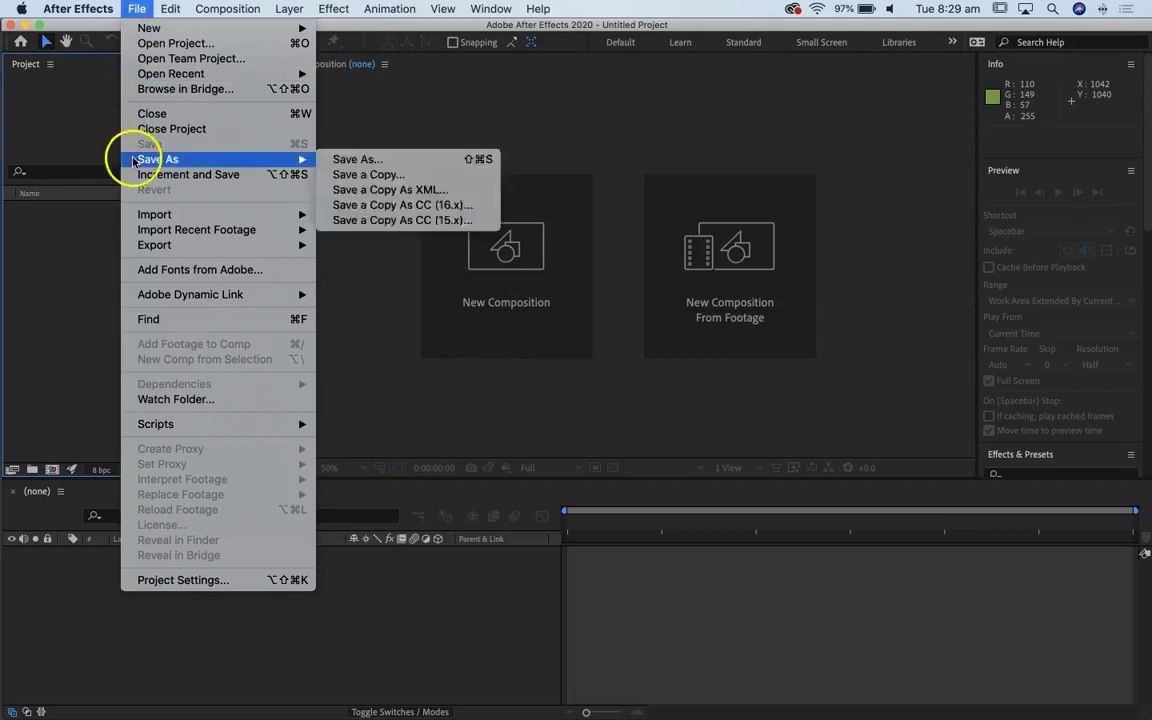
{"action": "mouse_move", "coordinate": [140, 214]}
{"action": "left_click", "coordinate": [356, 215]}
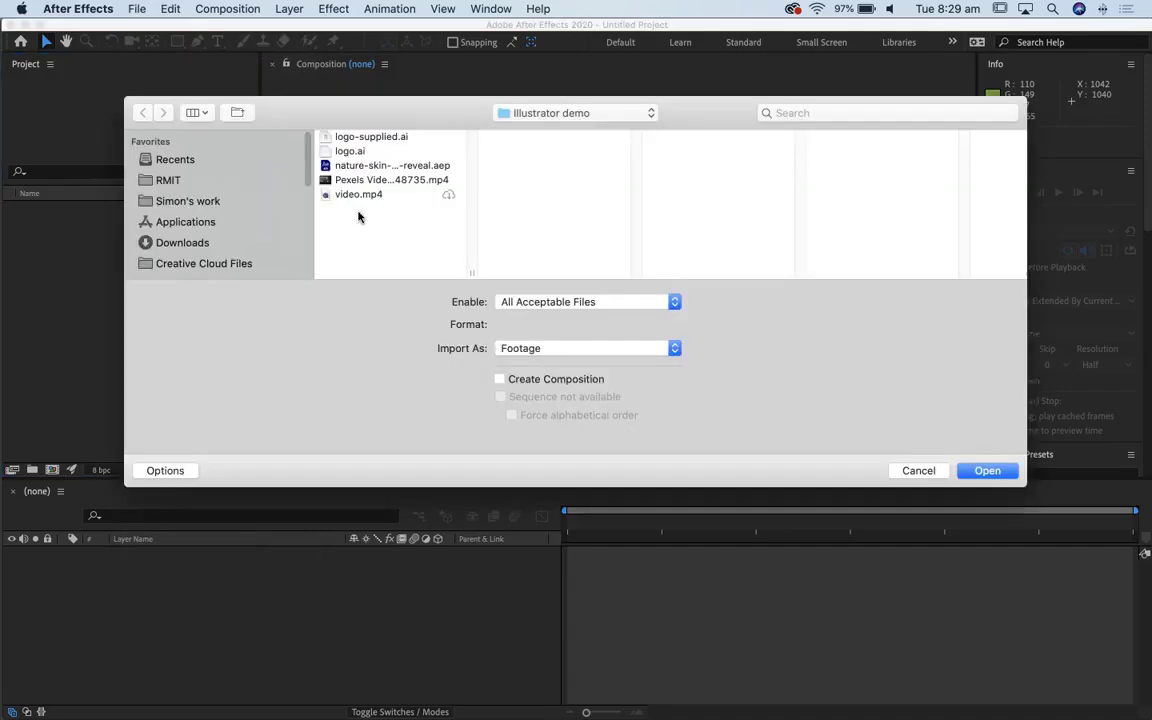
- Import logo-prepared.ai from the Desktop's reveal animation folder as Composition - Retain Layer Sizes
{"action": "scroll", "coordinate": [190, 245], "scroll_direction": "down", "scroll_amount": 3}
{"action": "left_click", "coordinate": [193, 250]}
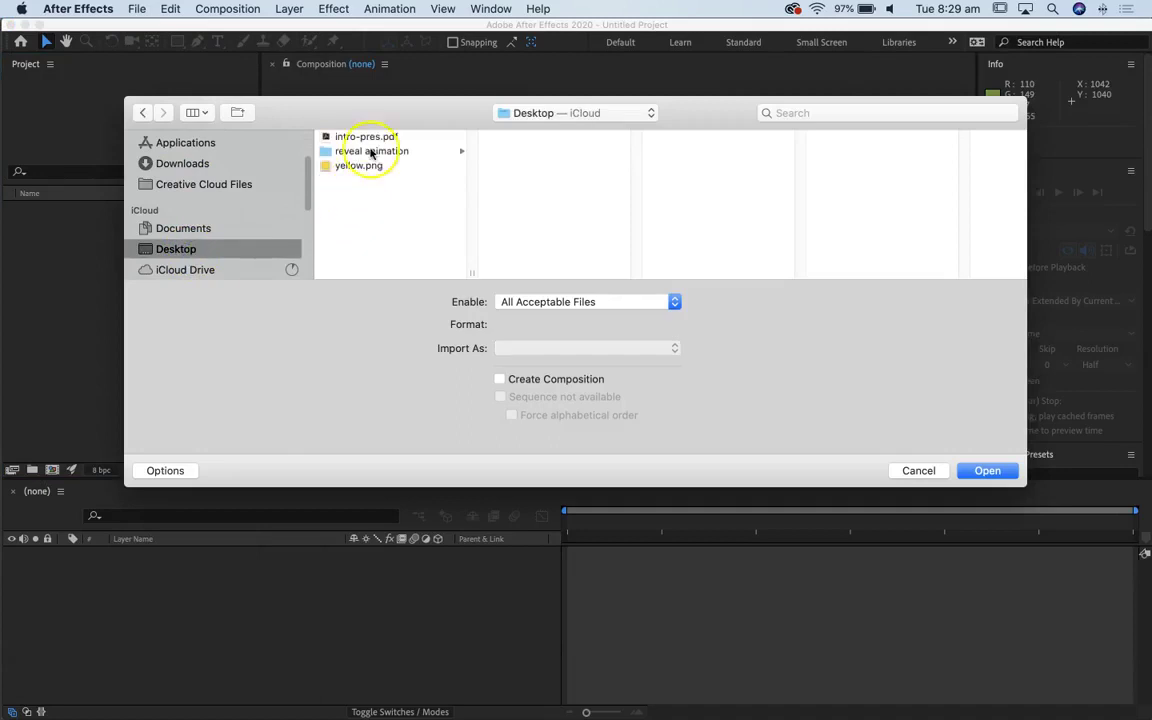
{"action": "left_click", "coordinate": [360, 153]}
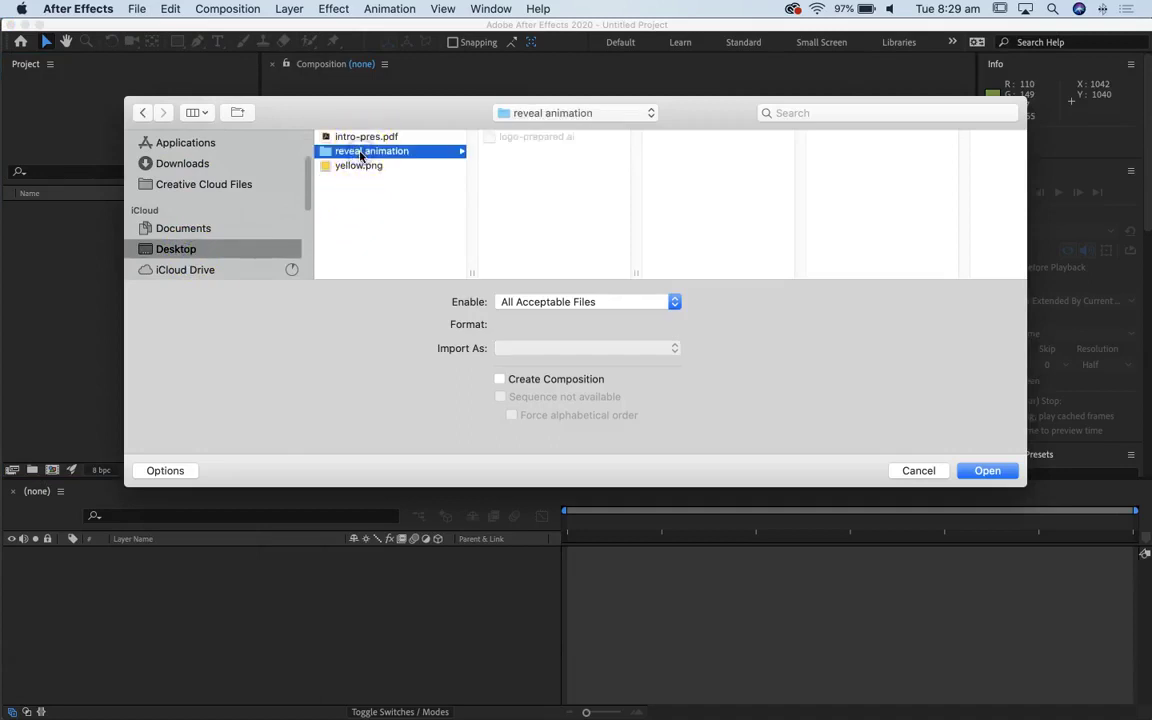
{"action": "left_click", "coordinate": [530, 137]}
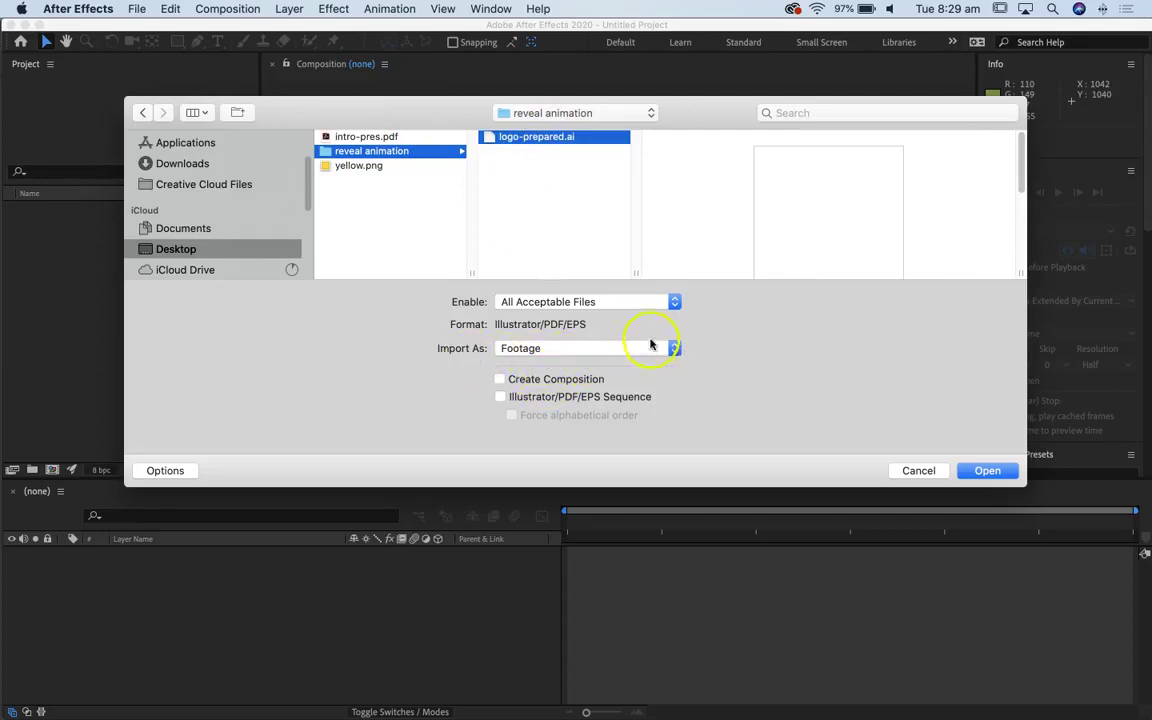
{"action": "left_click", "coordinate": [598, 348]}
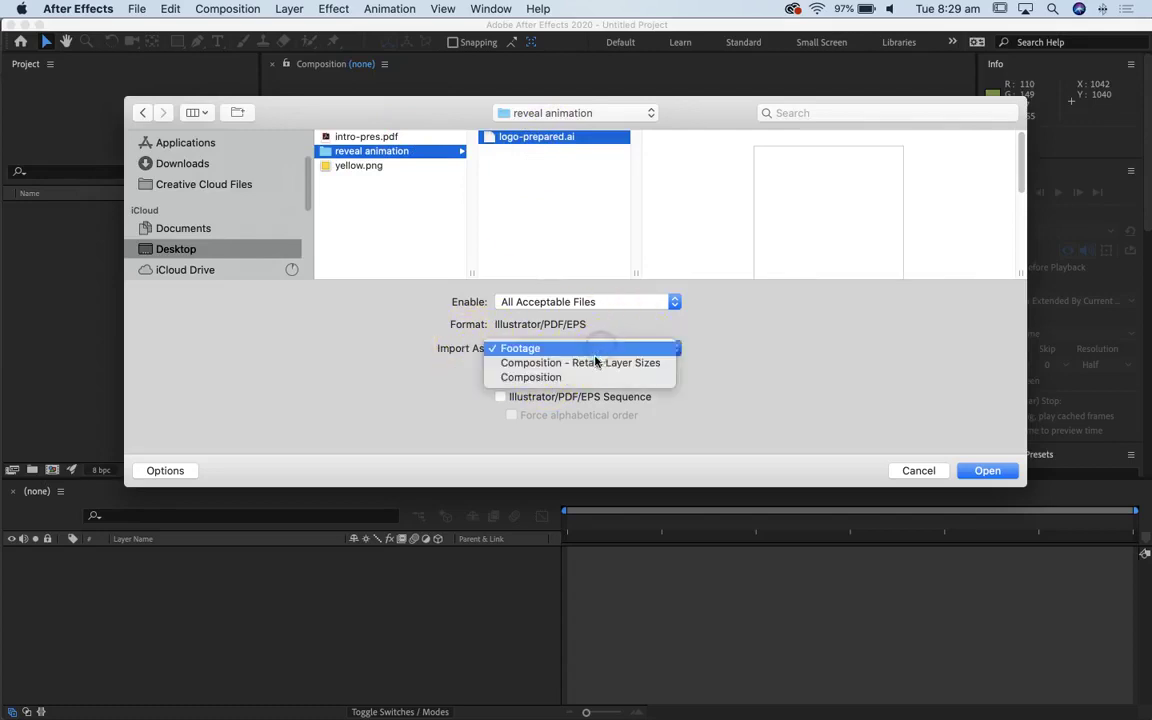
{"action": "left_click", "coordinate": [595, 364]}
{"action": "left_click", "coordinate": [985, 469]}
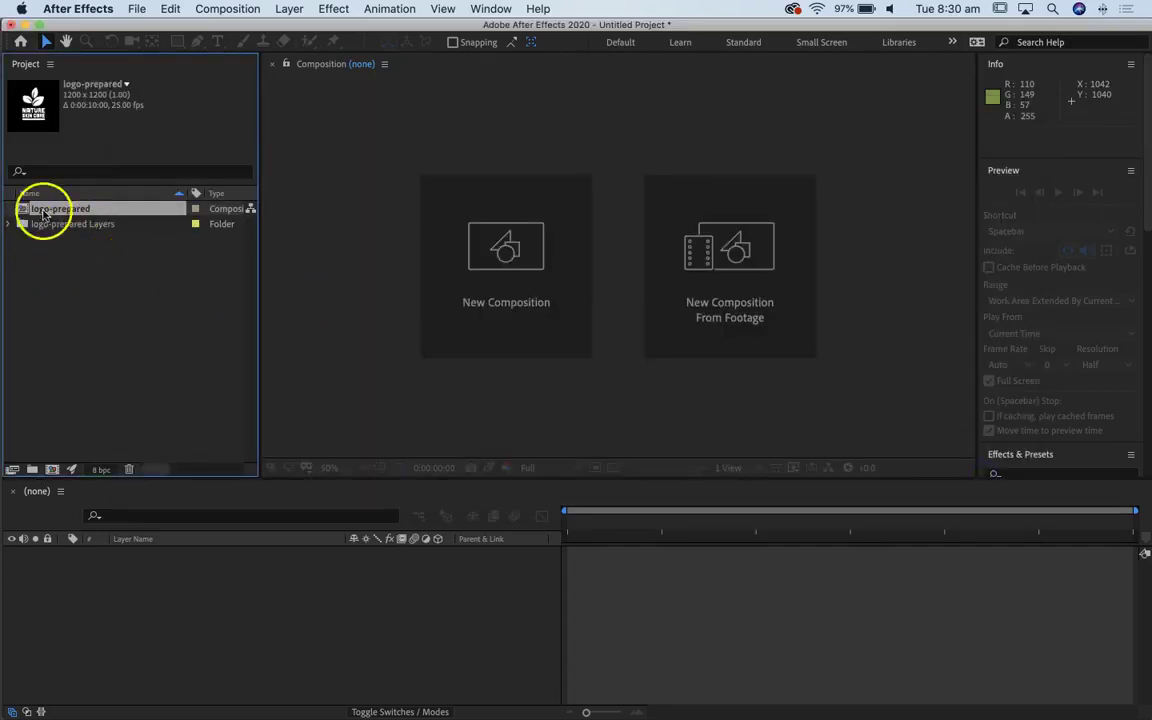
- Expand the logo-prepared Layers folder and open the logo-prepared composition to see its layers in the timeline
{"action": "left_click", "coordinate": [9, 224]}
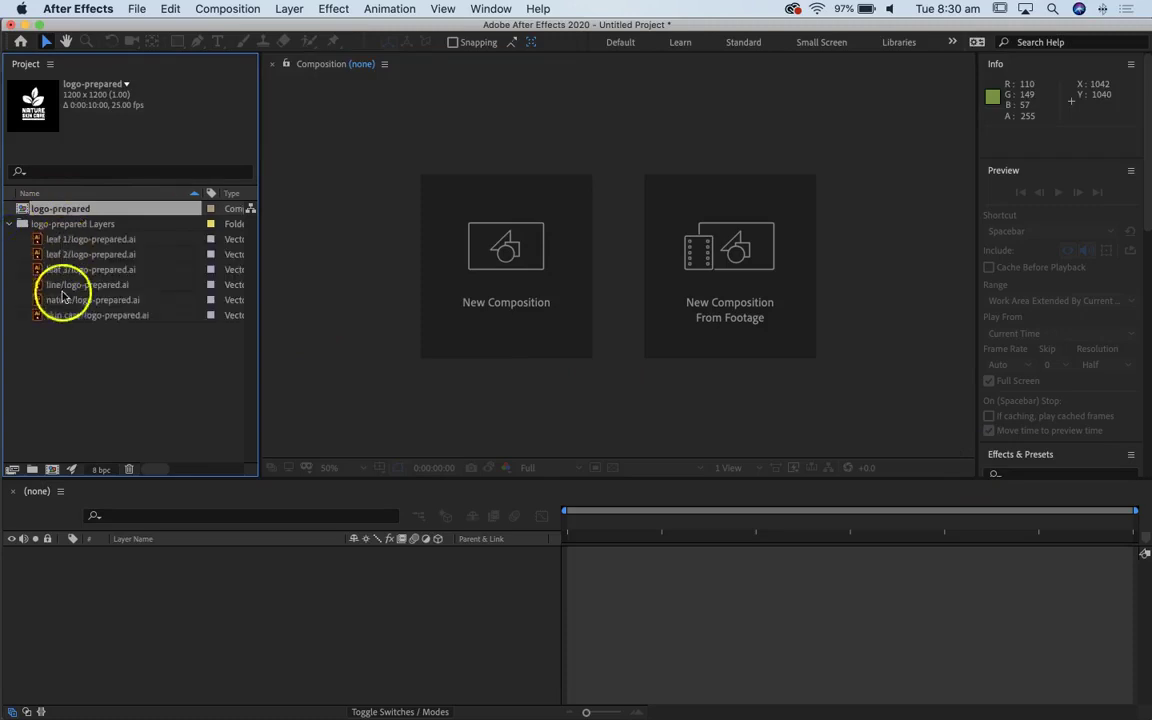
{"action": "double_click", "coordinate": [24, 209]}
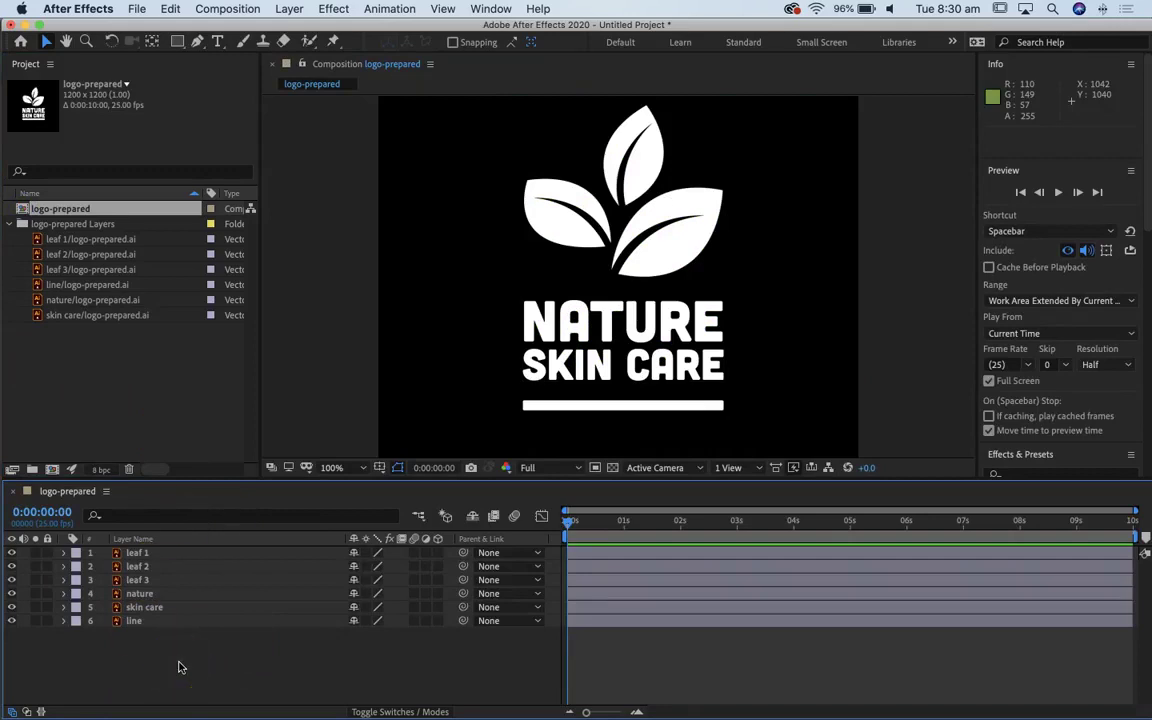
{"action": "left_click_drag", "start_coordinate": [578, 526], "coordinate": [530, 549]}
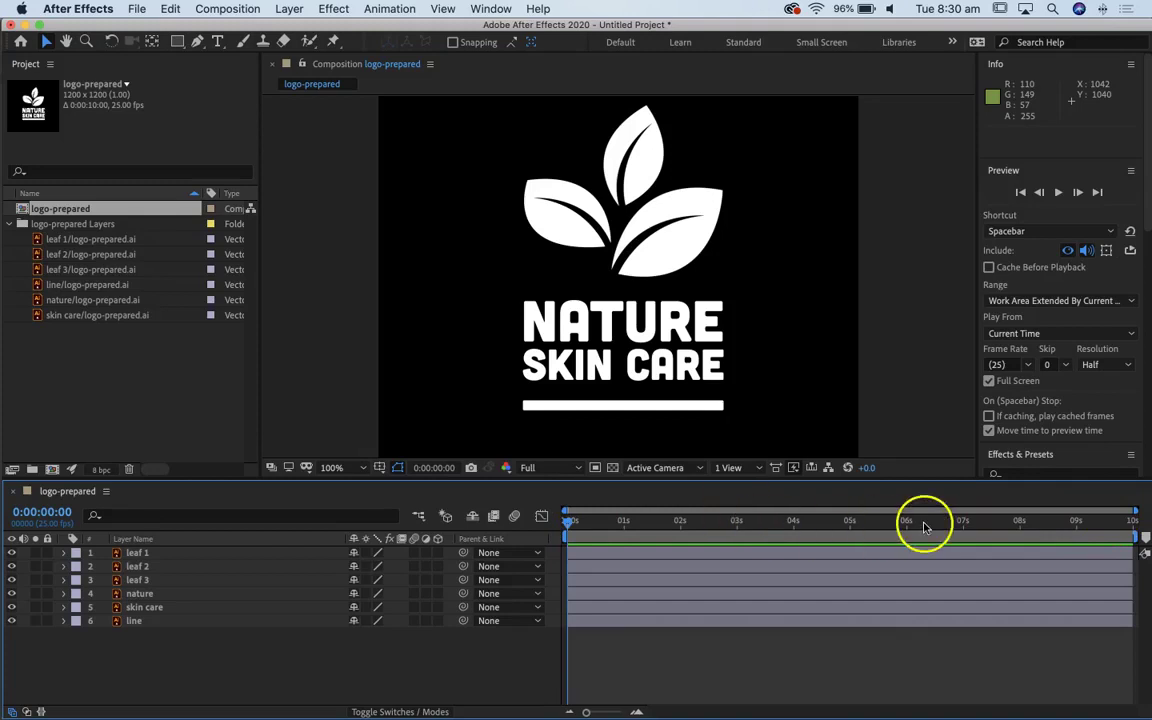
{"action": "left_click", "coordinate": [228, 8]}
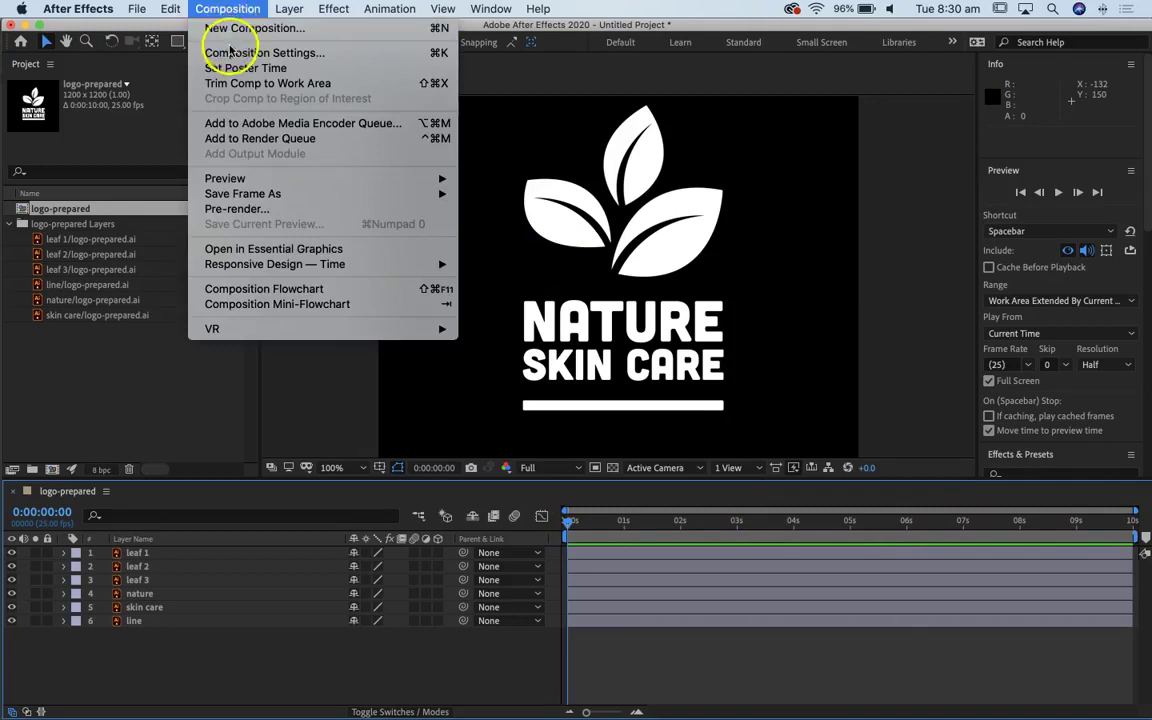
{"action": "left_click", "coordinate": [230, 55]}
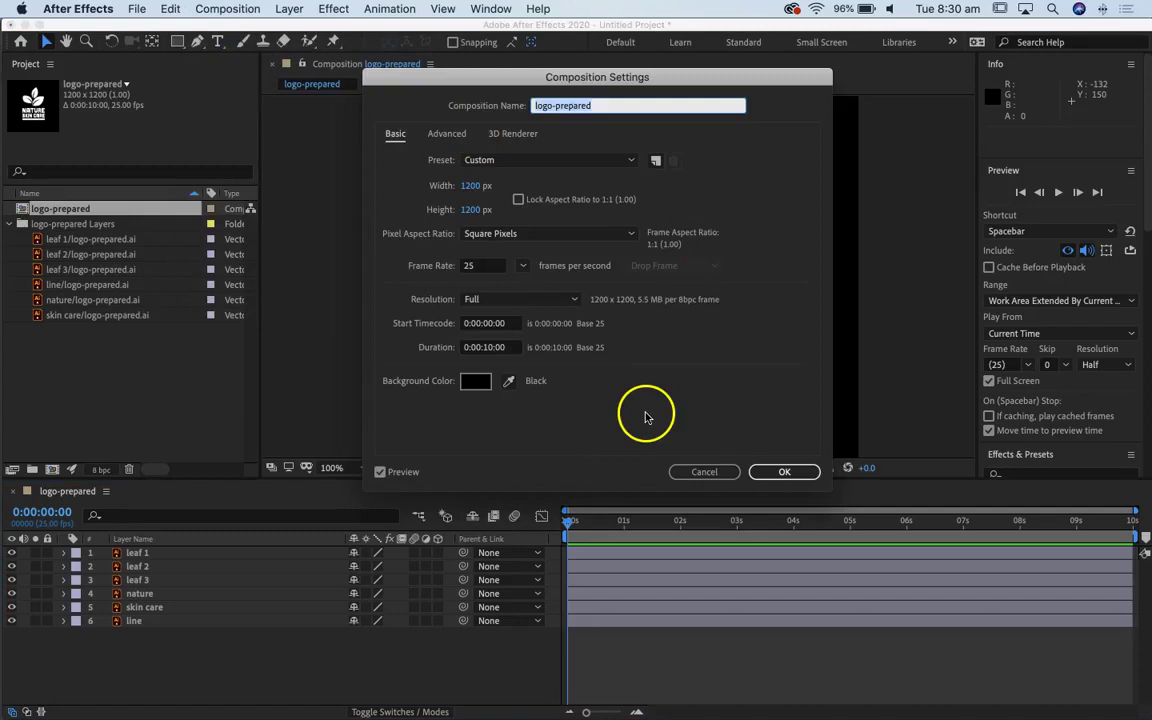
{"action": "left_click", "coordinate": [702, 471]}
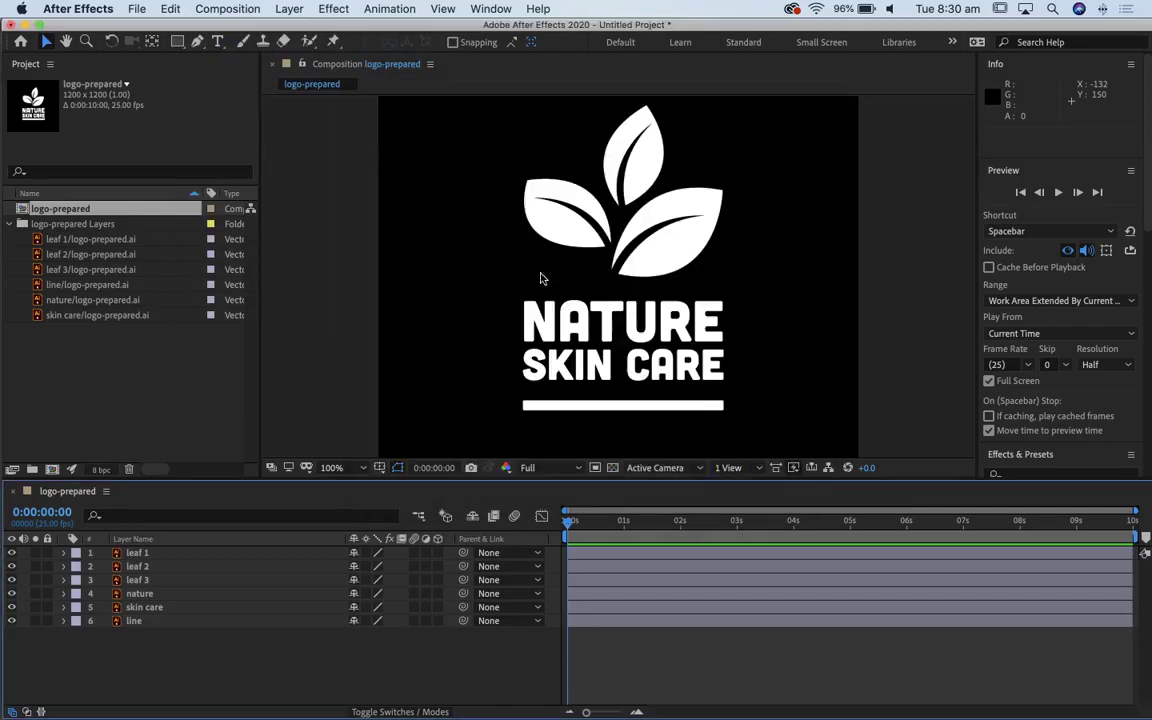
- Rename the logo-prepared composition as main animation in its composition settings
{"action": "left_click", "coordinate": [252, 10]}
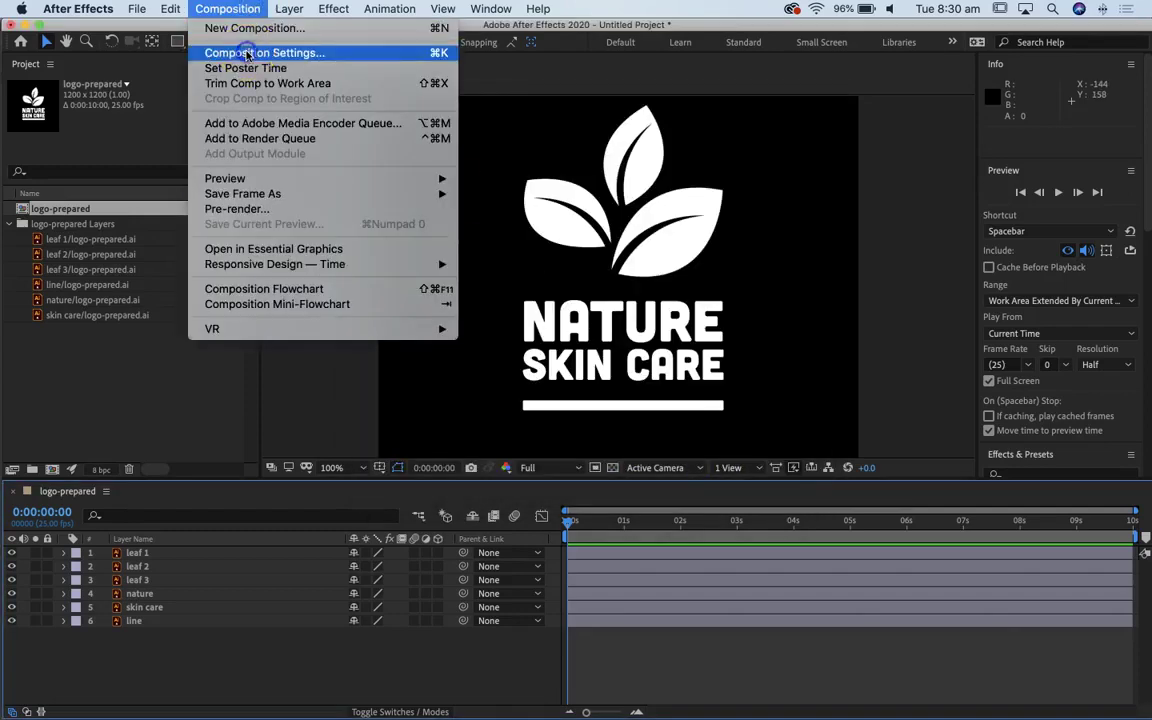
{"action": "left_click", "coordinate": [247, 53]}
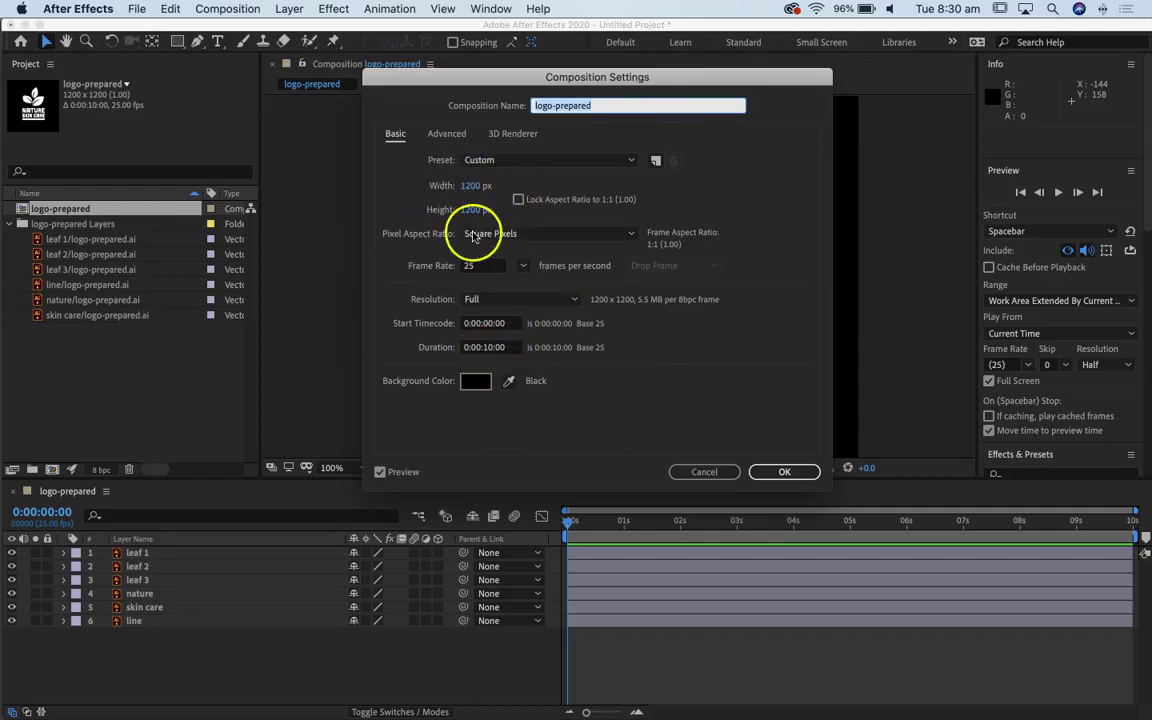
{"action": "left_click", "coordinate": [611, 107]}
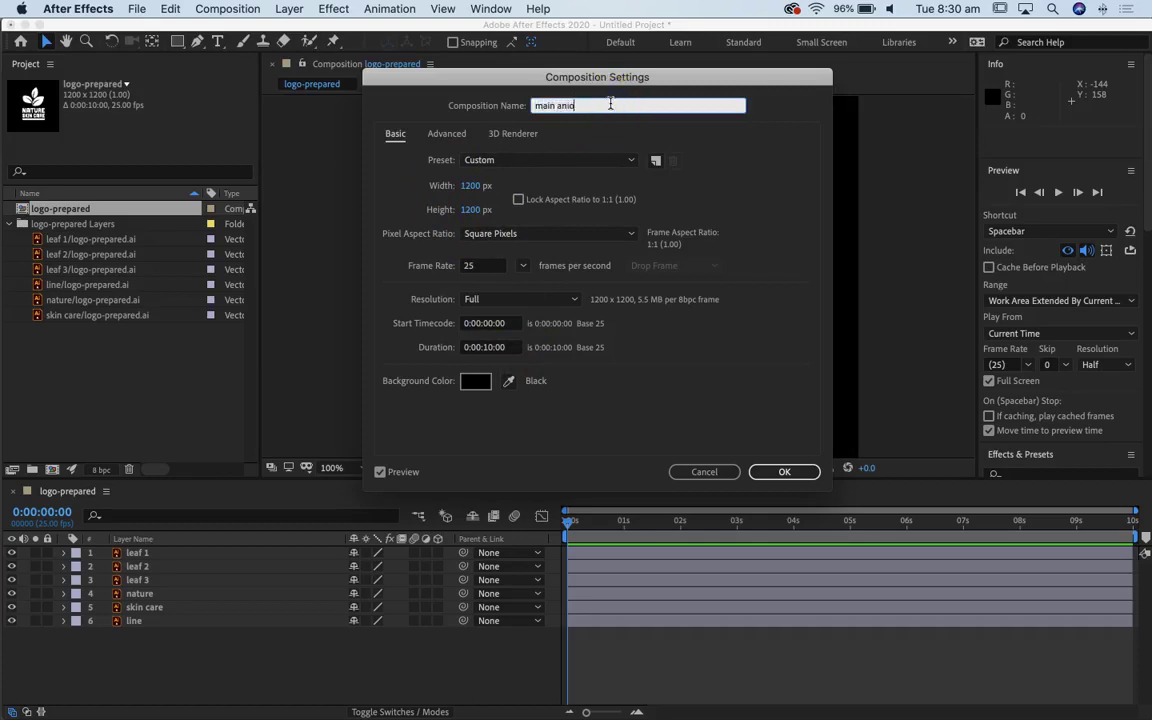
{"action": "left_click", "coordinate": [574, 106]}
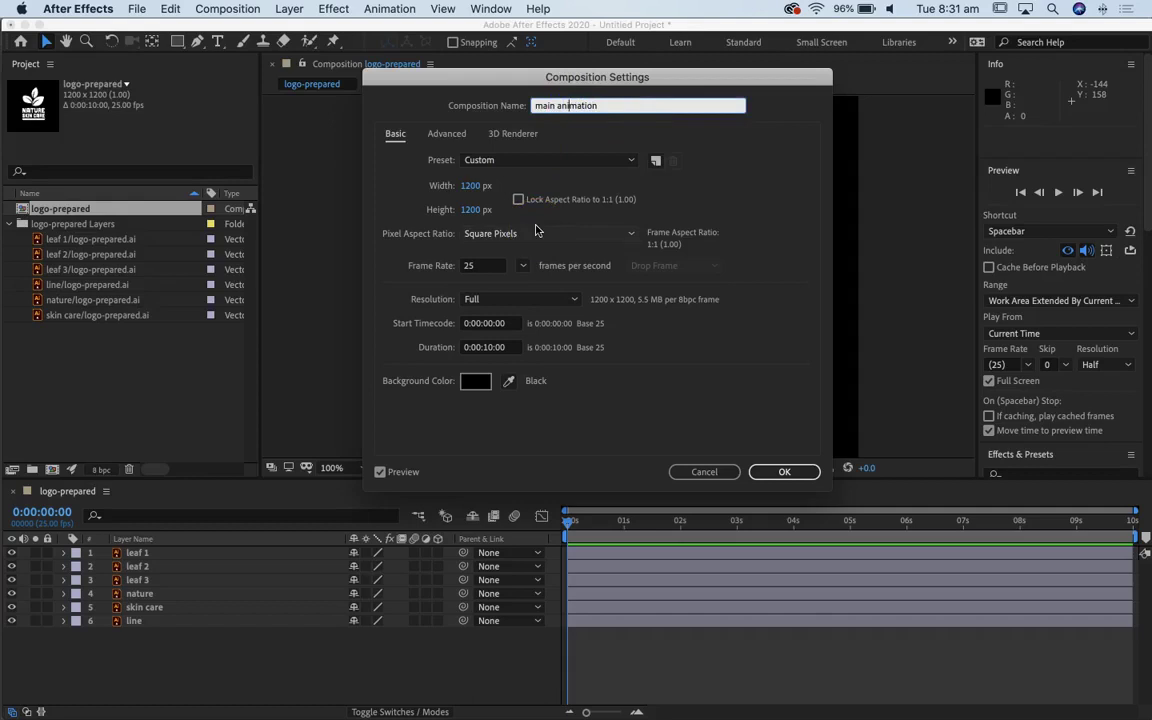
{"action": "left_click", "coordinate": [789, 473]}
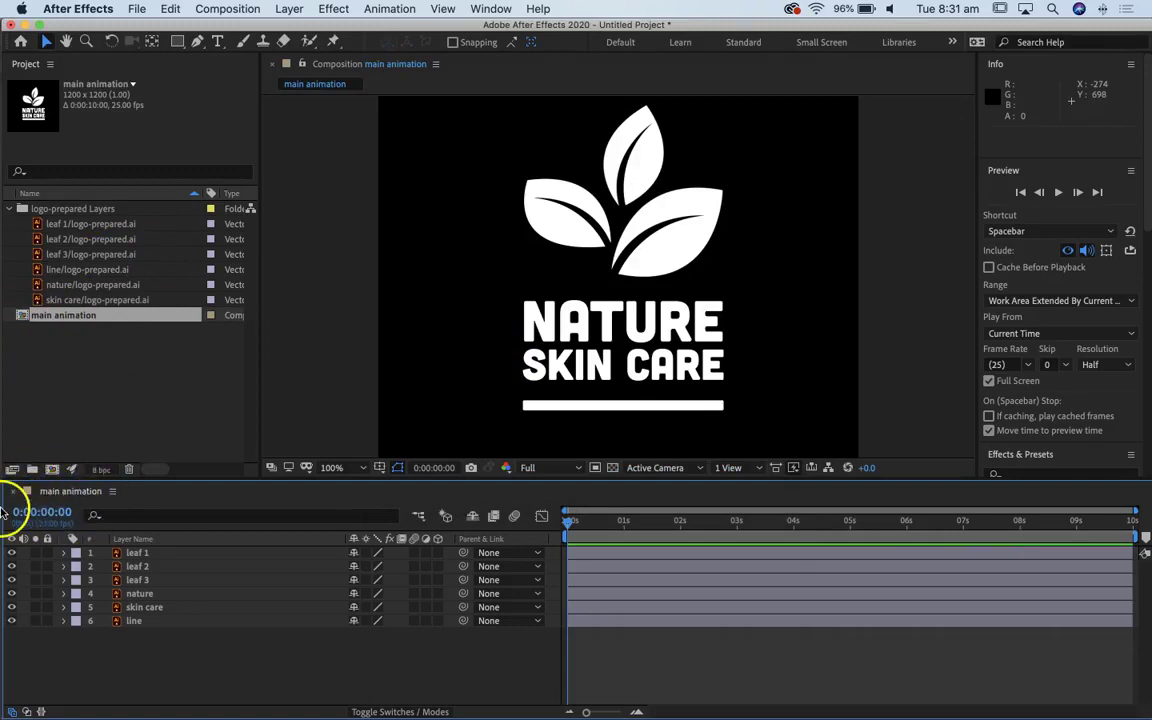
- Hide the leaf 1, leaf 2, leaf 3, nature and skin care layers, leaving only the line layer visible
{"action": "mouse_move", "coordinate": [571, 521]}
{"action": "left_mouse_down"}
{"action": "mouse_move", "coordinate": [770, 537]}
{"action": "mouse_move", "coordinate": [990, 522]}
{"action": "mouse_move", "coordinate": [571, 522]}
{"action": "left_mouse_up"}
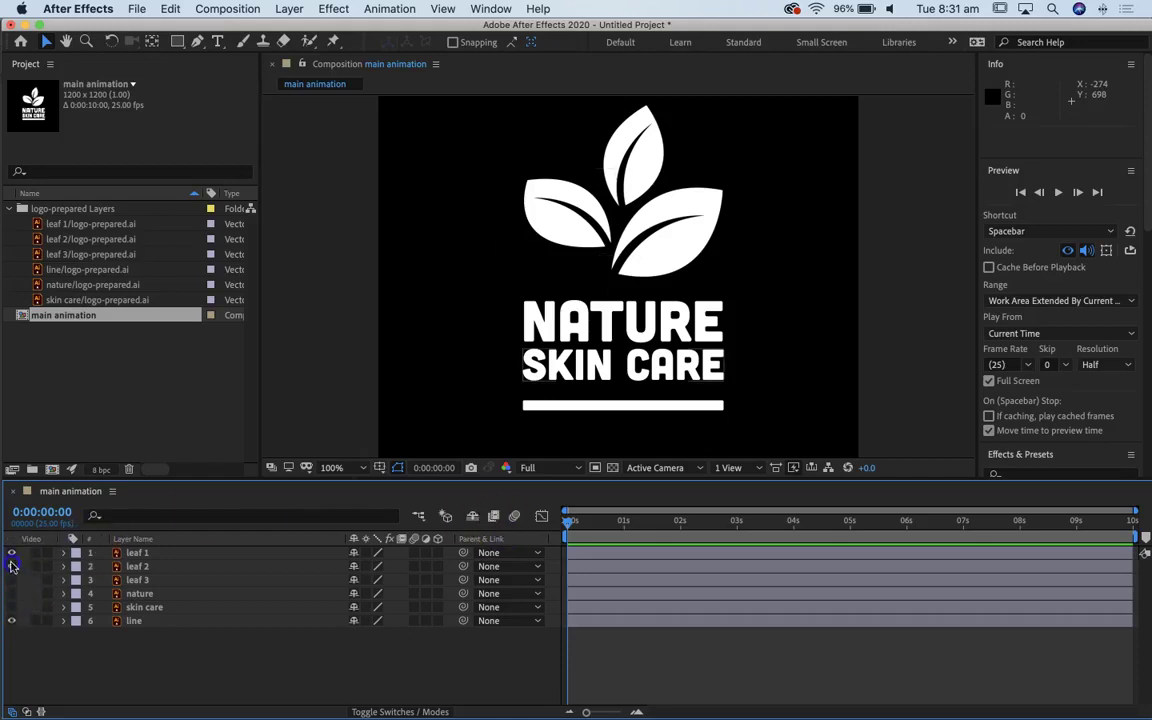
{"action": "left_click_drag", "start_coordinate": [11, 553], "coordinate": [11, 607]}
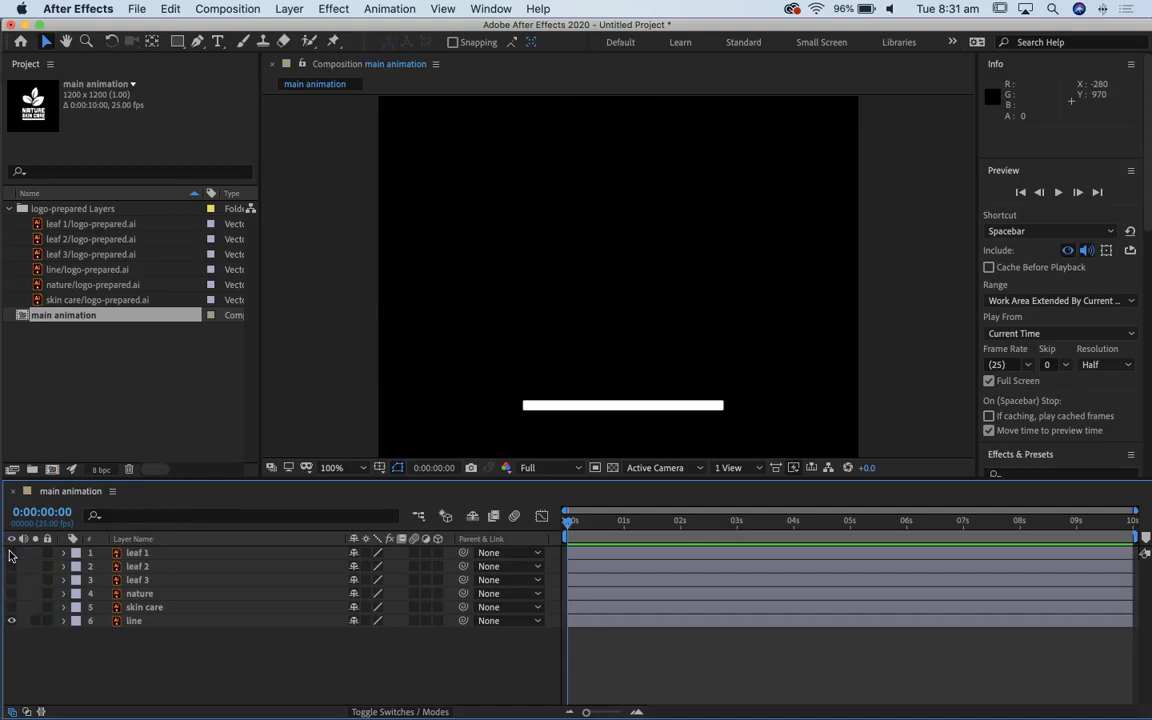
{"action": "left_click", "coordinate": [11, 617]}
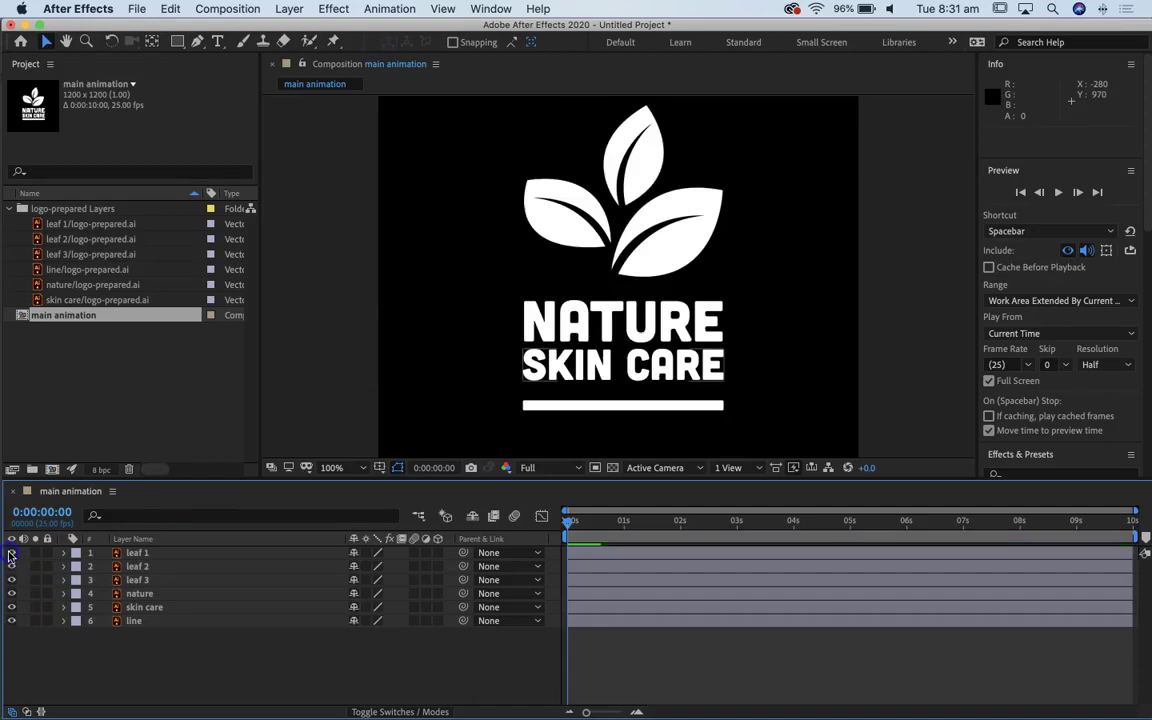
{"action": "left_click_drag", "start_coordinate": [12, 608], "coordinate": [11, 577]}
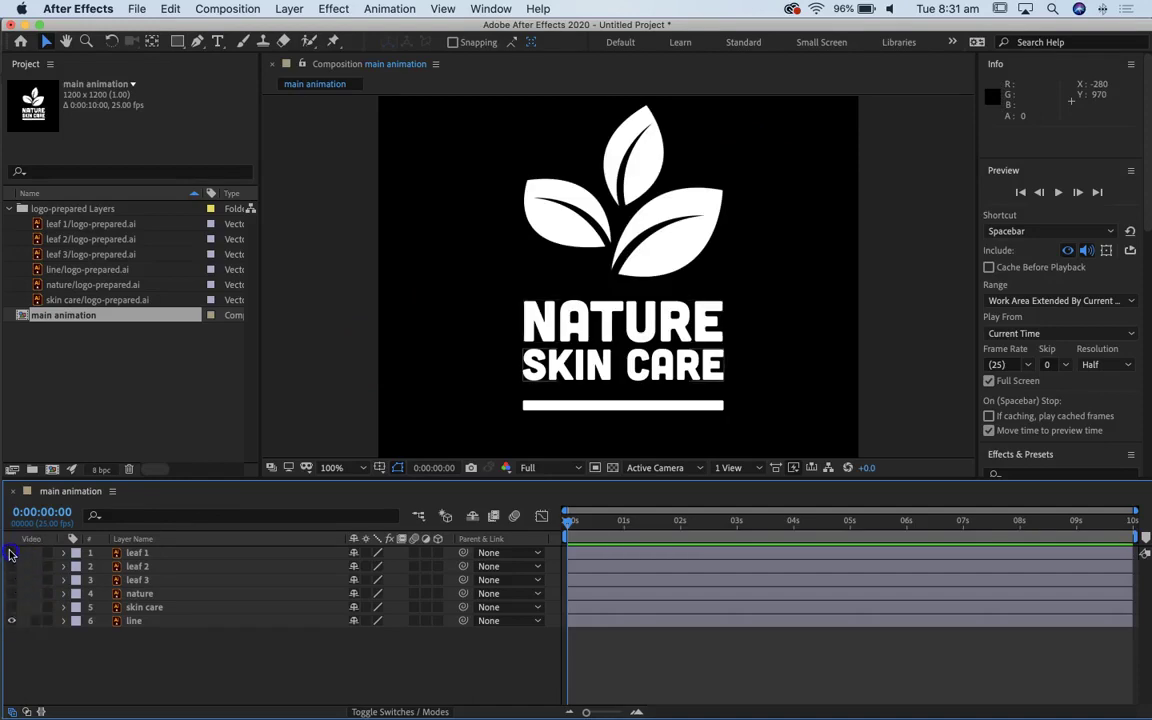
- Add Scale keyframes of 100% to the line layer at 0 seconds and 1 second
{"action": "left_click", "coordinate": [168, 623]}
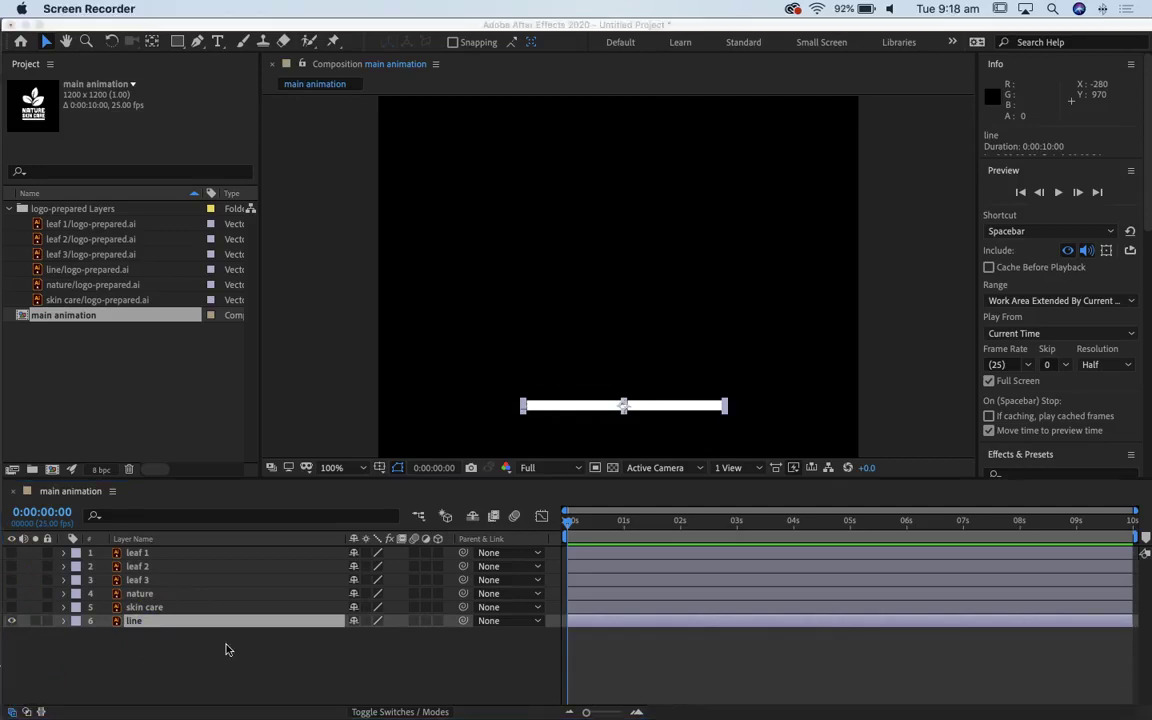
{"action": "left_click", "coordinate": [63, 624]}
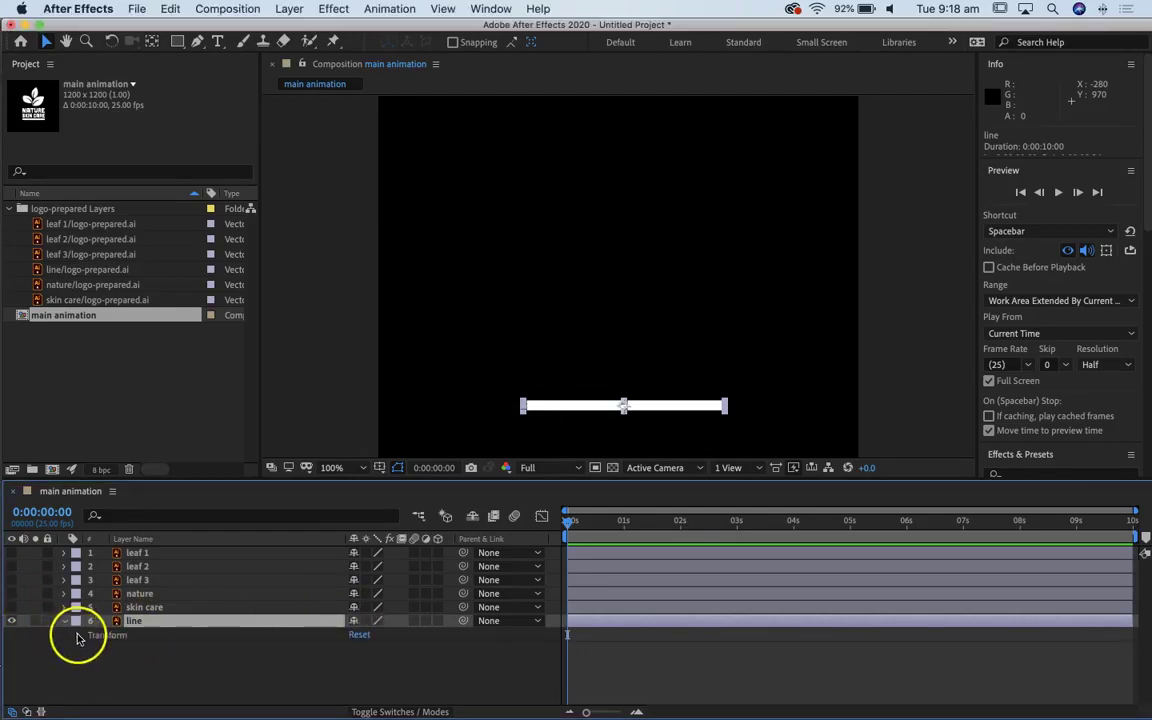
{"action": "left_click", "coordinate": [140, 620]}
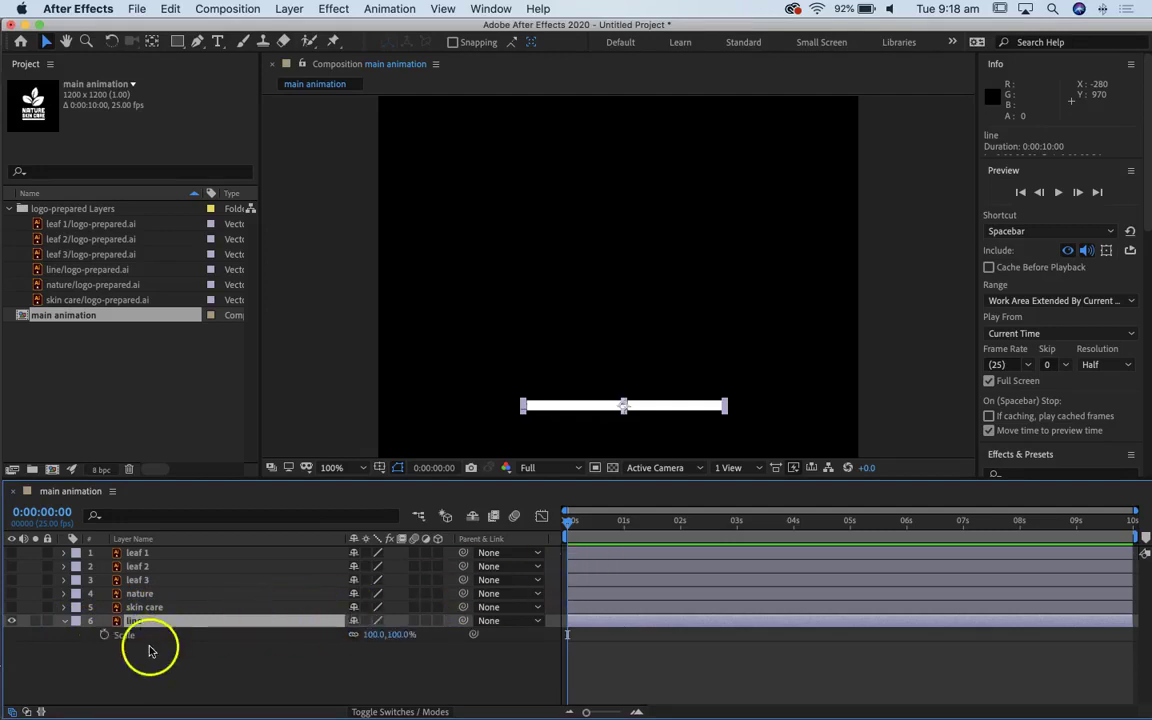
{"action": "left_click", "coordinate": [104, 636]}
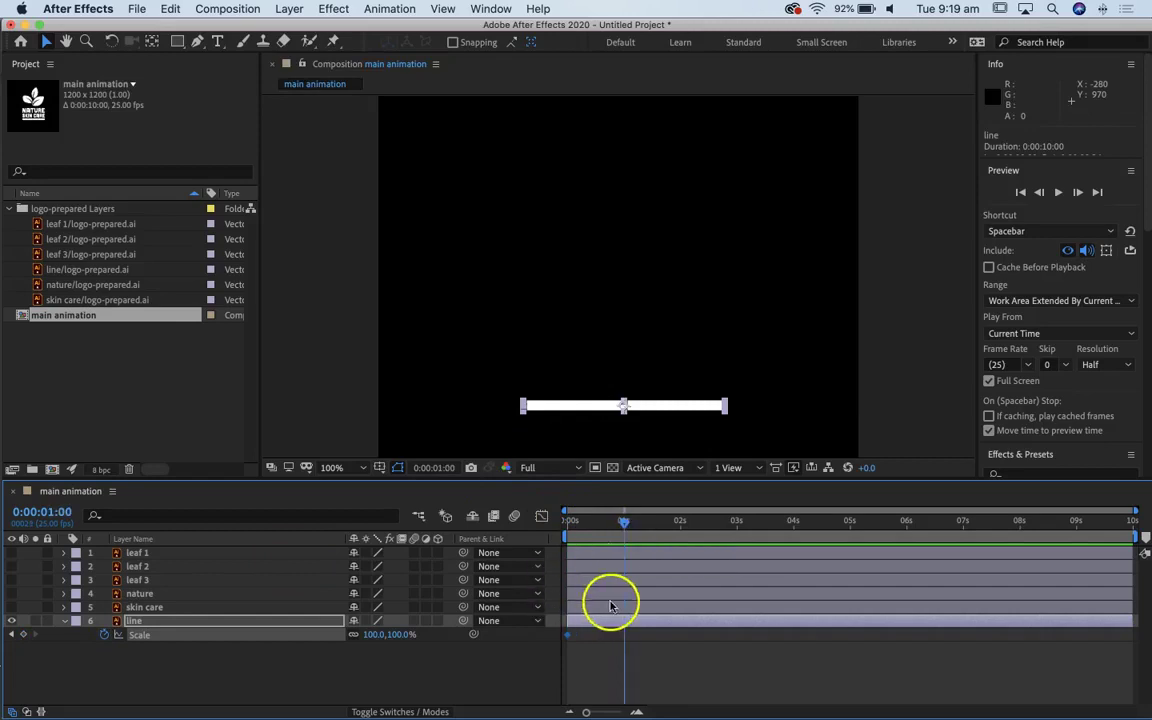
{"action": "left_click", "coordinate": [568, 634]}
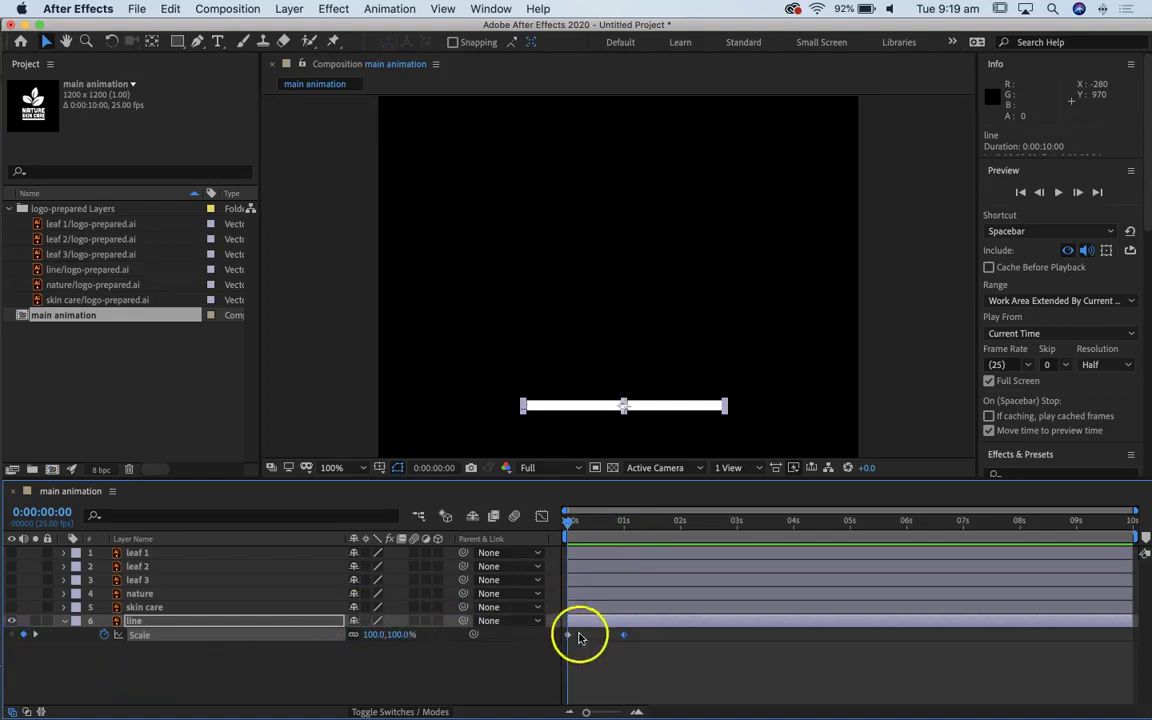
- Unlink the line layer's scale proportions and set its horizontal scale to 0% at the first keyframe
{"action": "left_click", "coordinate": [379, 636]}
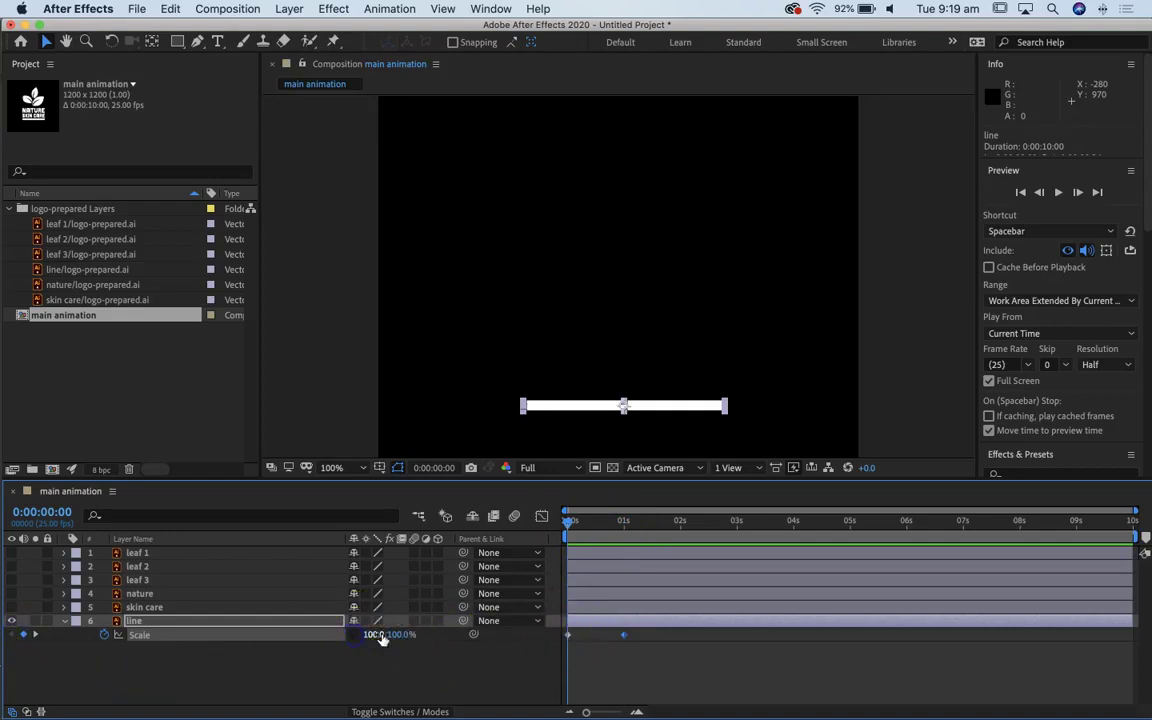
{"action": "left_click_drag", "start_coordinate": [376, 640], "coordinate": [295, 641]}
{"action": "left_click", "coordinate": [373, 635]}
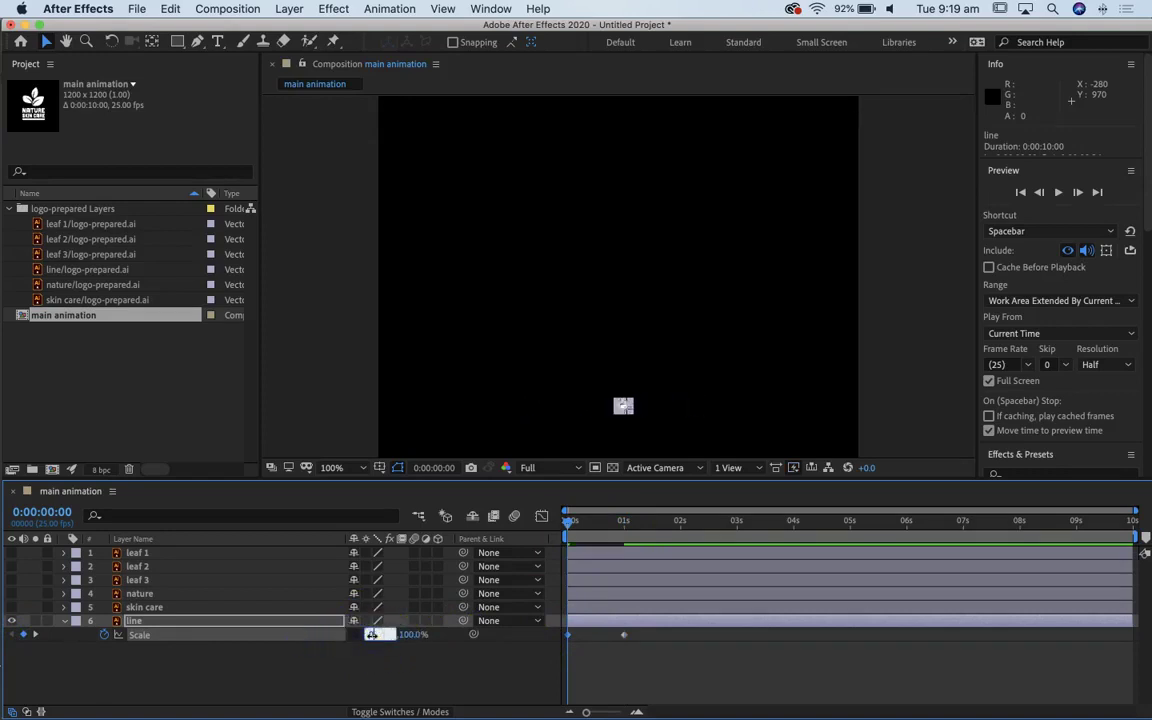
- Scrub through the first second and play a preview of the line's scale animation
{"action": "left_click", "coordinate": [592, 521]}
{"action": "left_click_drag", "start_coordinate": [612, 529], "coordinate": [483, 543]}
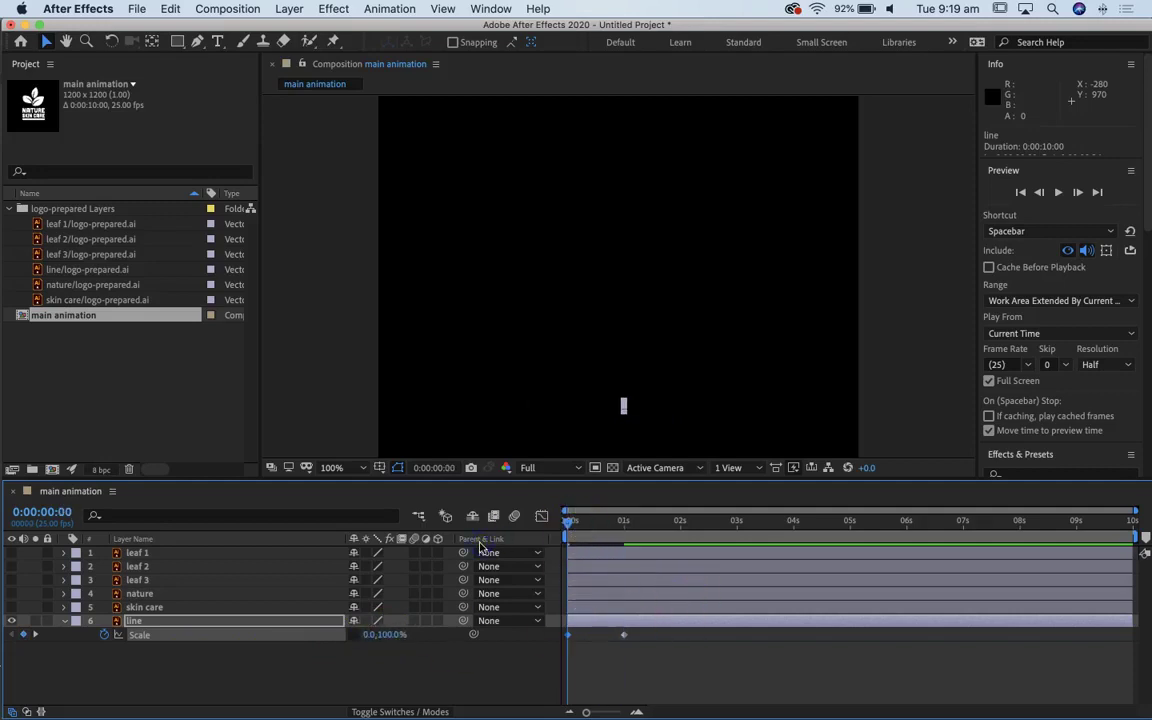
{"action": "key", "text": "space"}
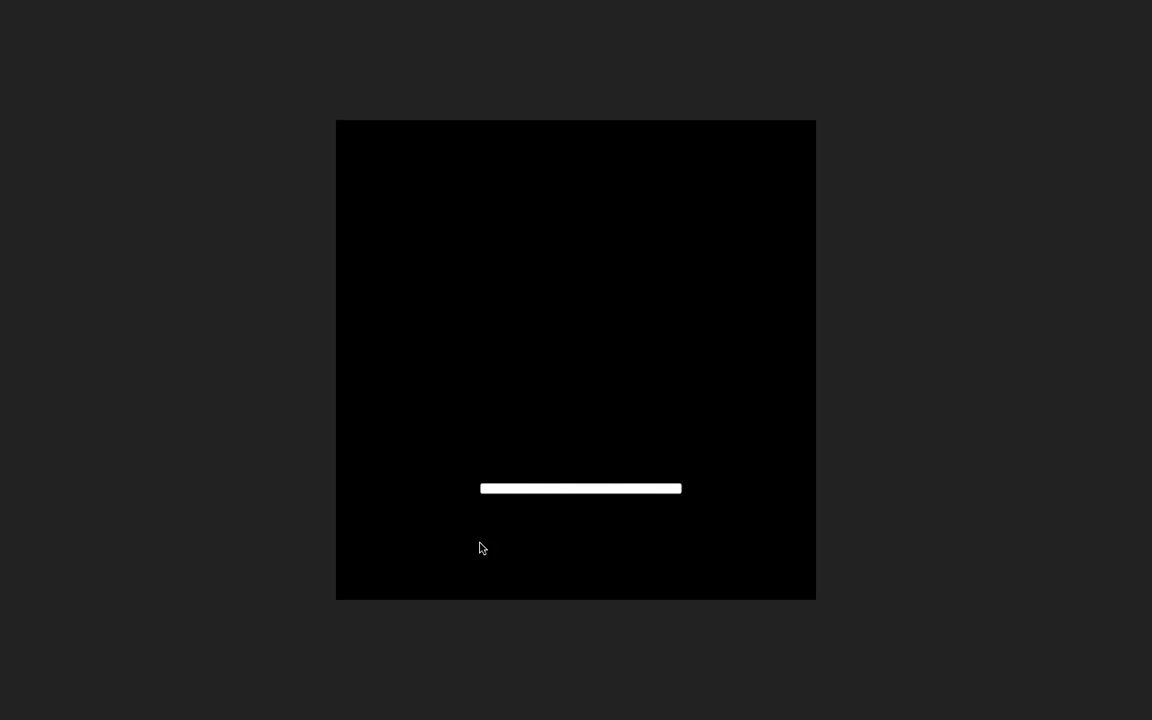
{"action": "key", "text": "space"}
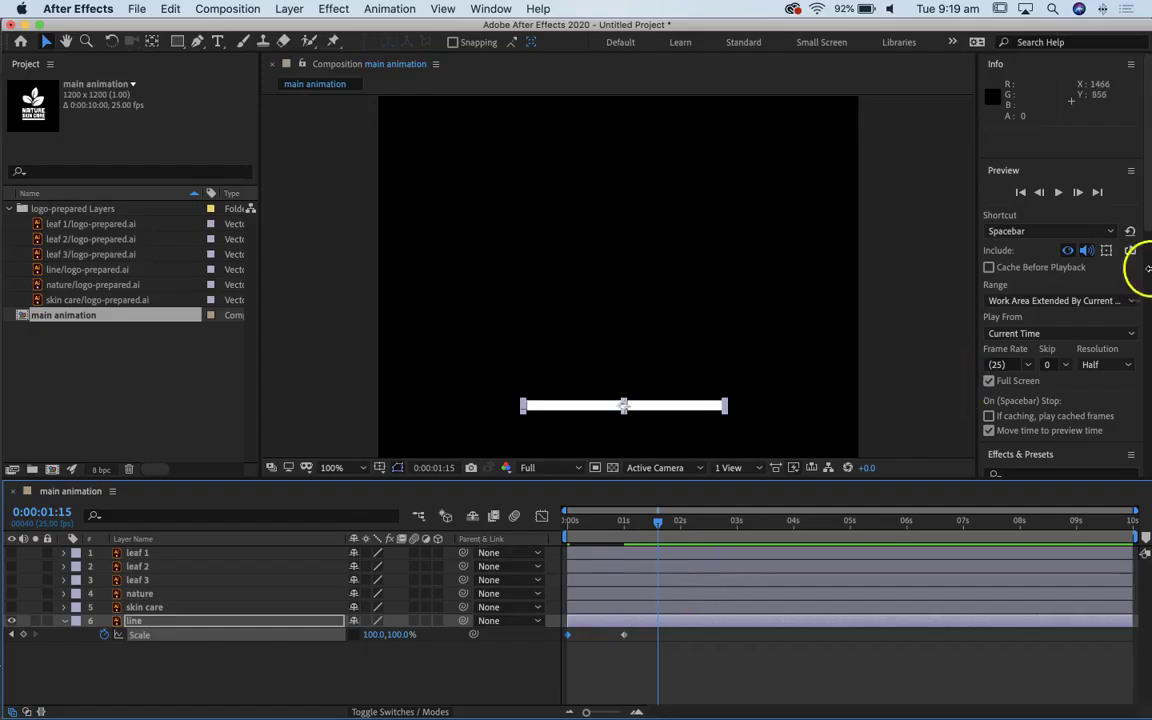
- Turn off Full Screen playback for previews and check that the Preview panel is enabled
{"action": "left_click", "coordinate": [988, 381]}
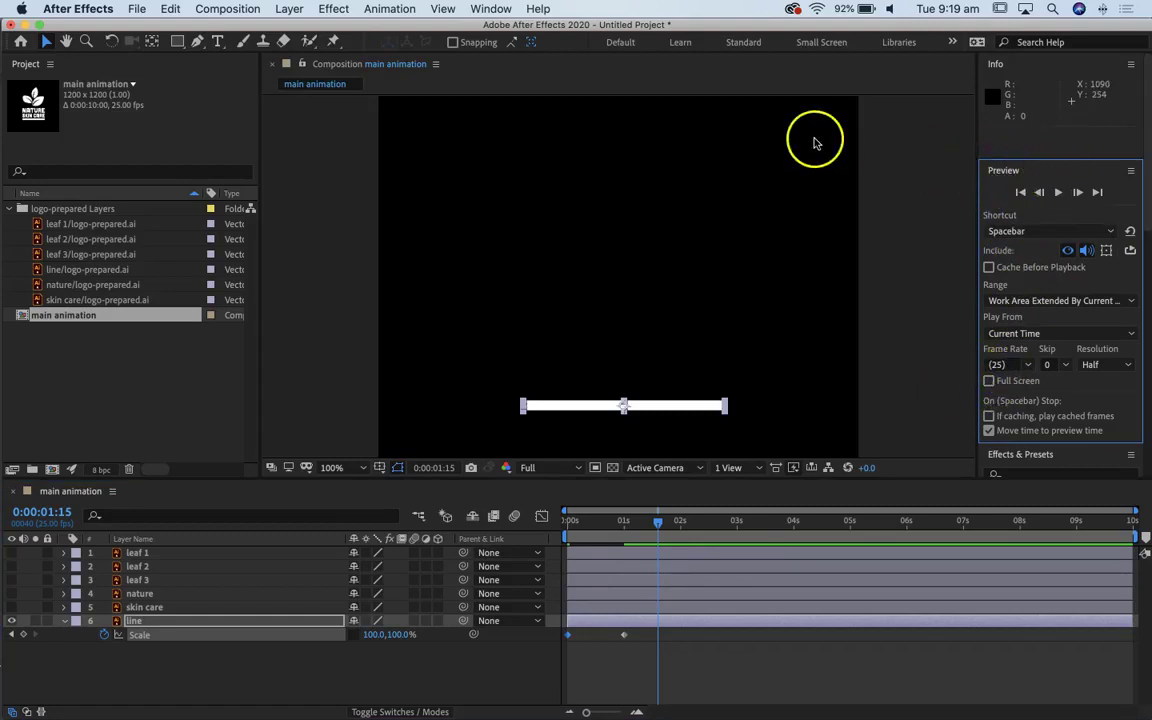
{"action": "left_click", "coordinate": [491, 8]}
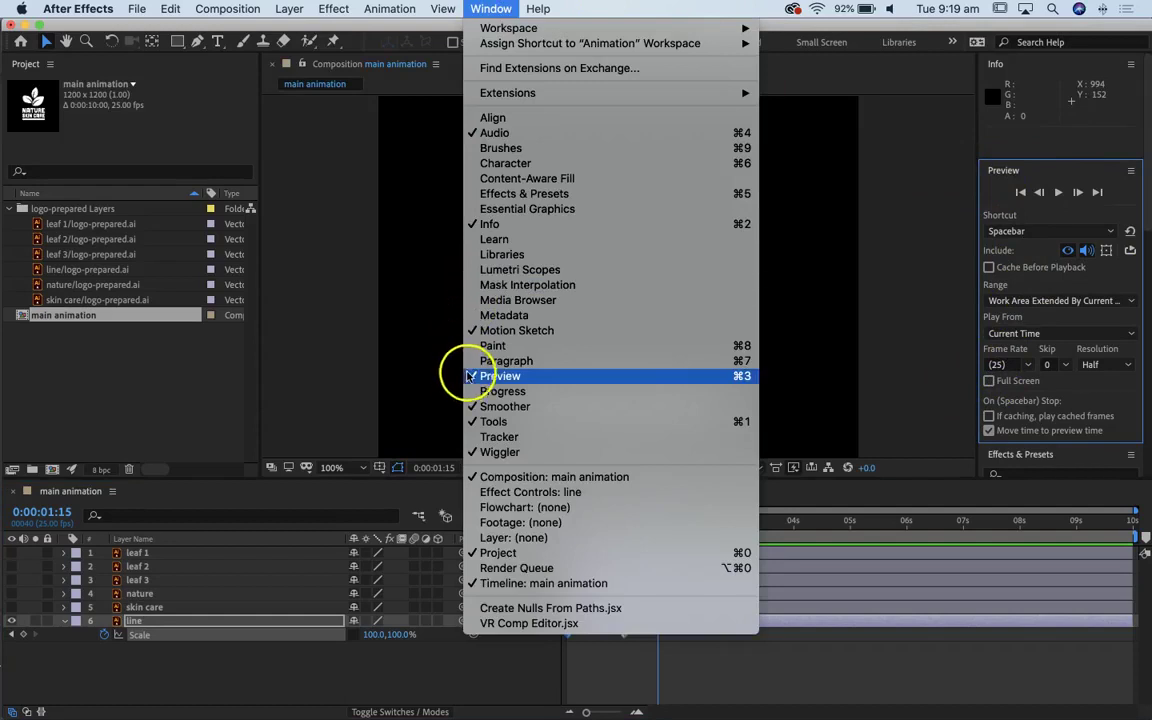
- Preview the line's scale animation from the start of the composition, viewing the whole frame at 50% magnification
{"action": "left_click", "coordinate": [497, 8]}
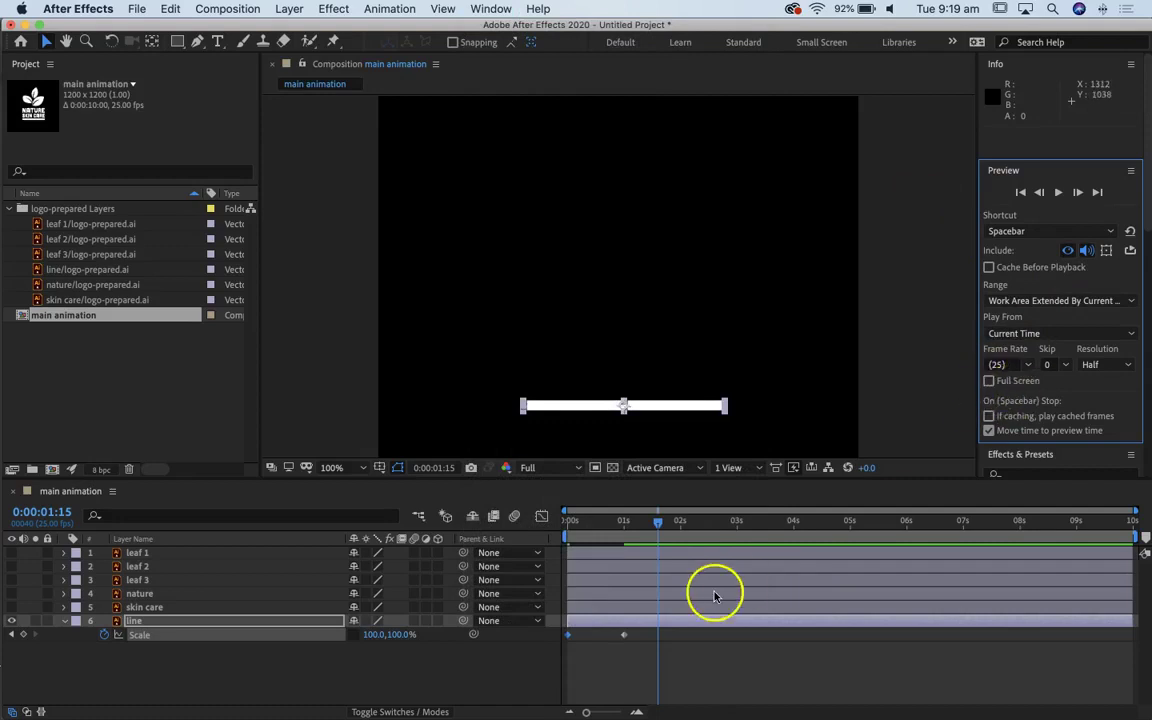
{"action": "left_click", "coordinate": [568, 520]}
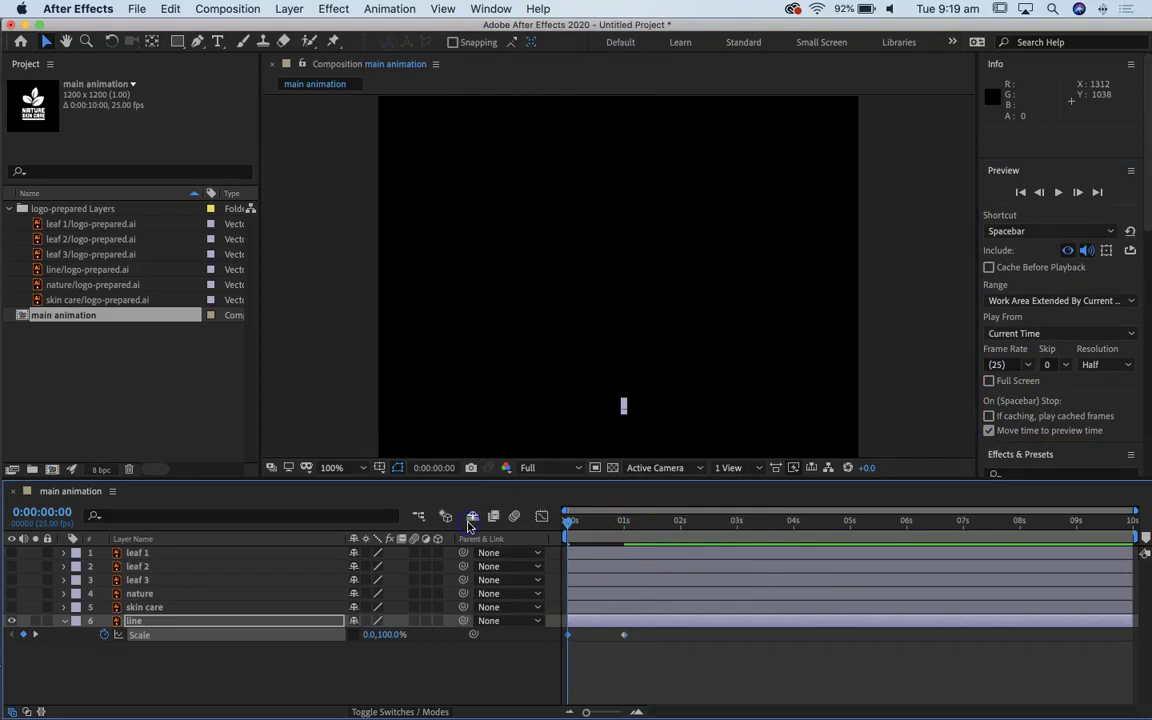
{"action": "key", "text": "space"}
{"action": "key", "text": "space"}
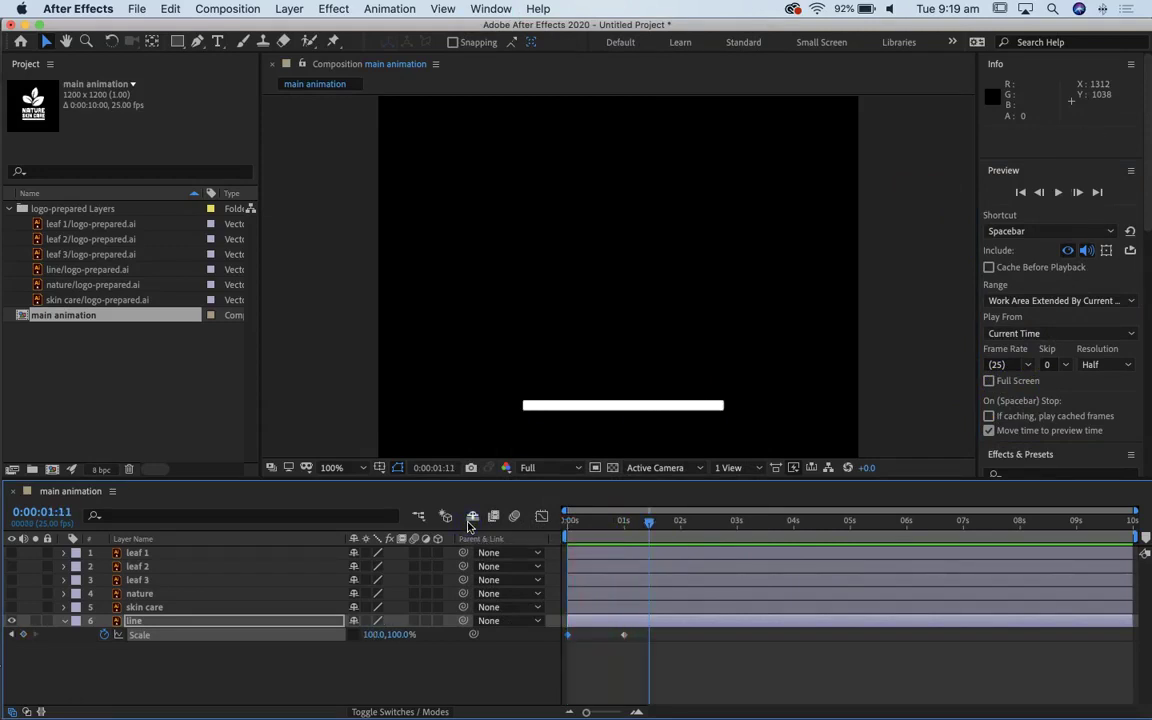
{"action": "key", "text": "comma"}
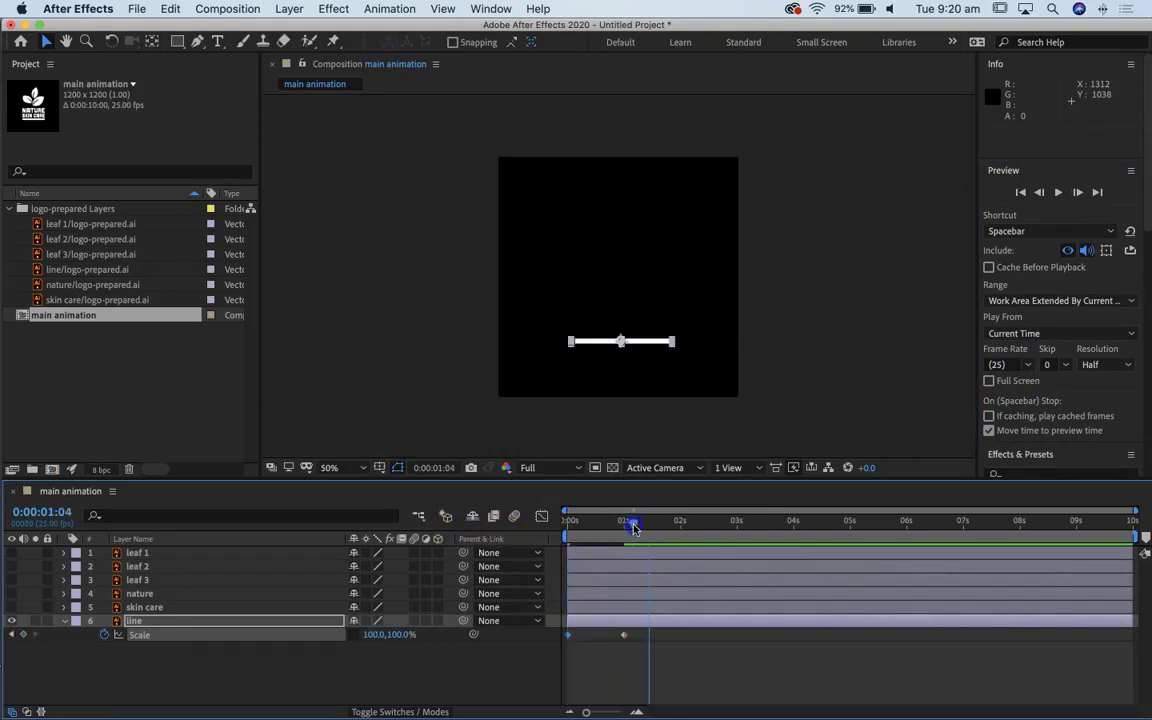
{"action": "left_click", "coordinate": [568, 520]}
{"action": "key", "text": "space"}
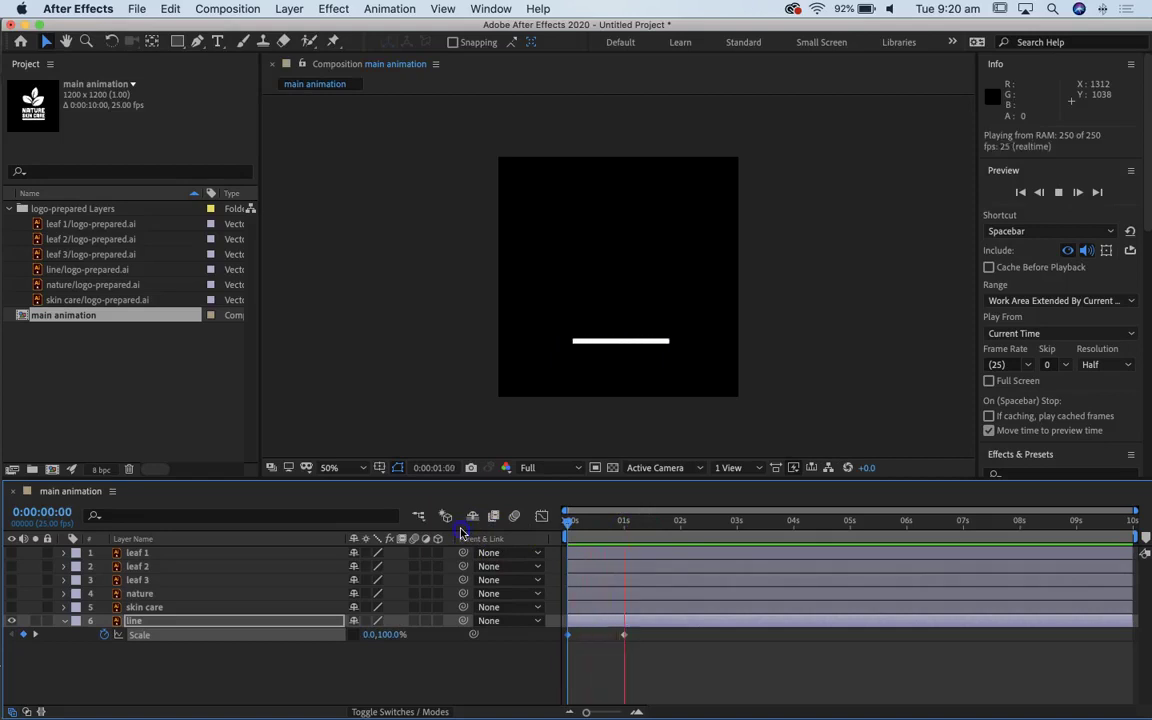
{"action": "left_click_drag", "start_coordinate": [630, 507], "coordinate": [1145, 512]}
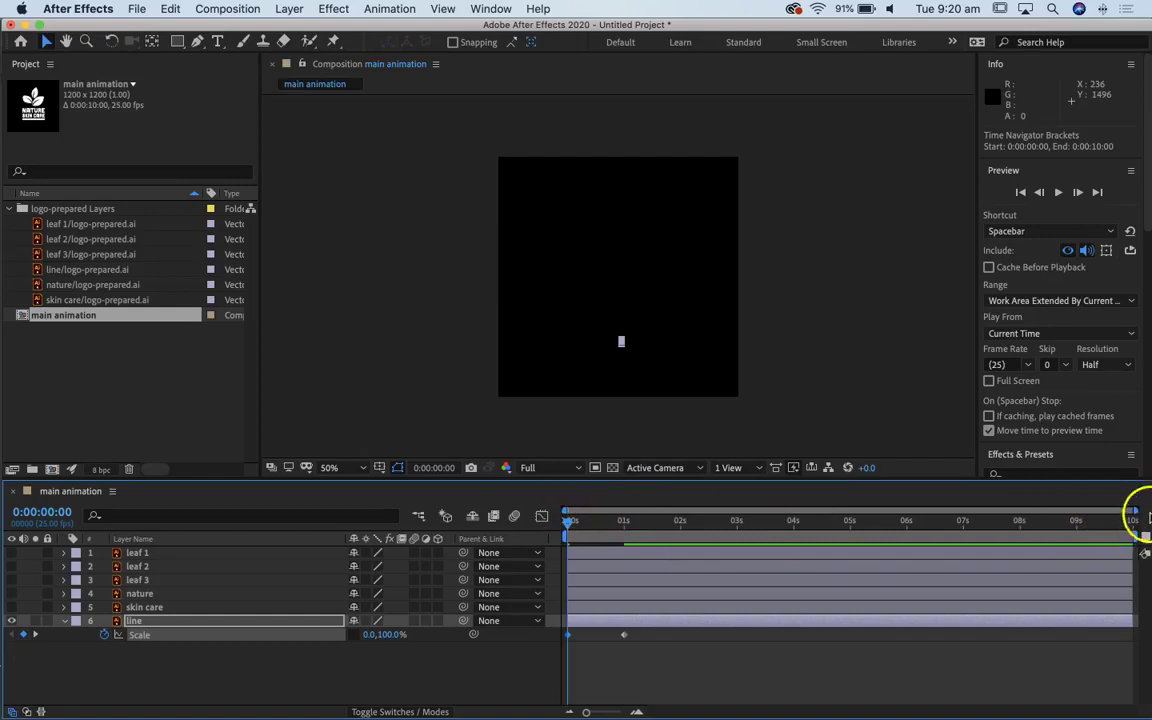
{"action": "left_click_drag", "start_coordinate": [1133, 511], "coordinate": [808, 508]}
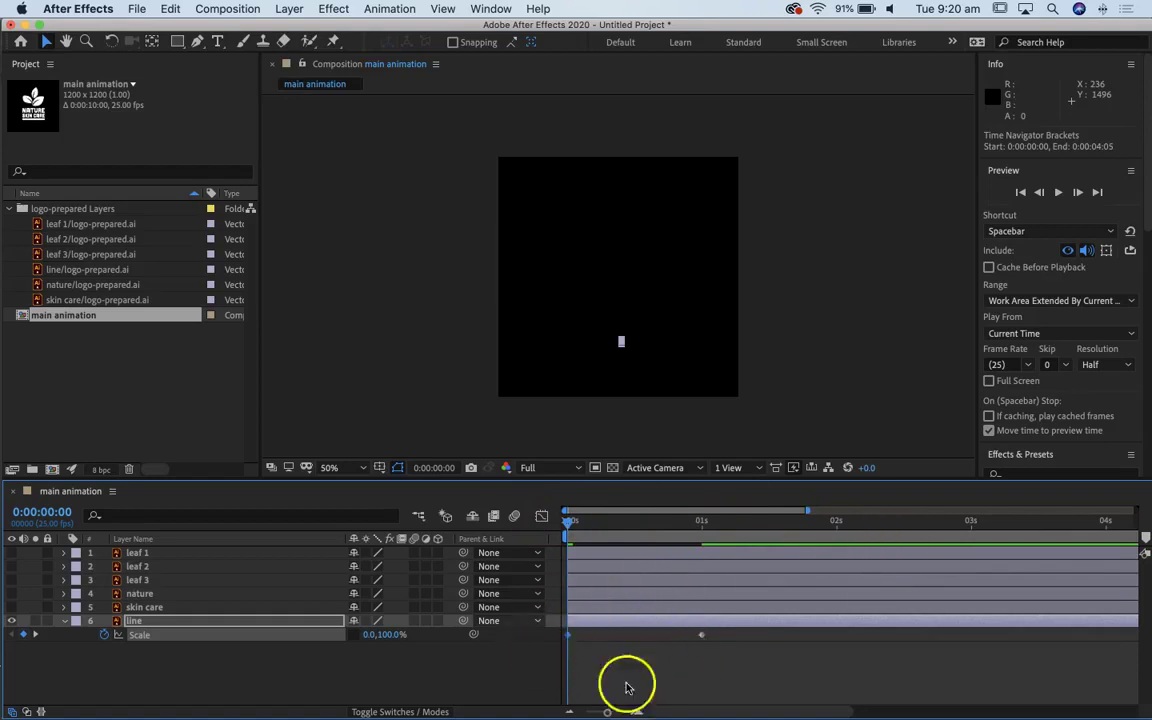
{"action": "left_click_drag", "start_coordinate": [806, 511], "coordinate": [1148, 480]}
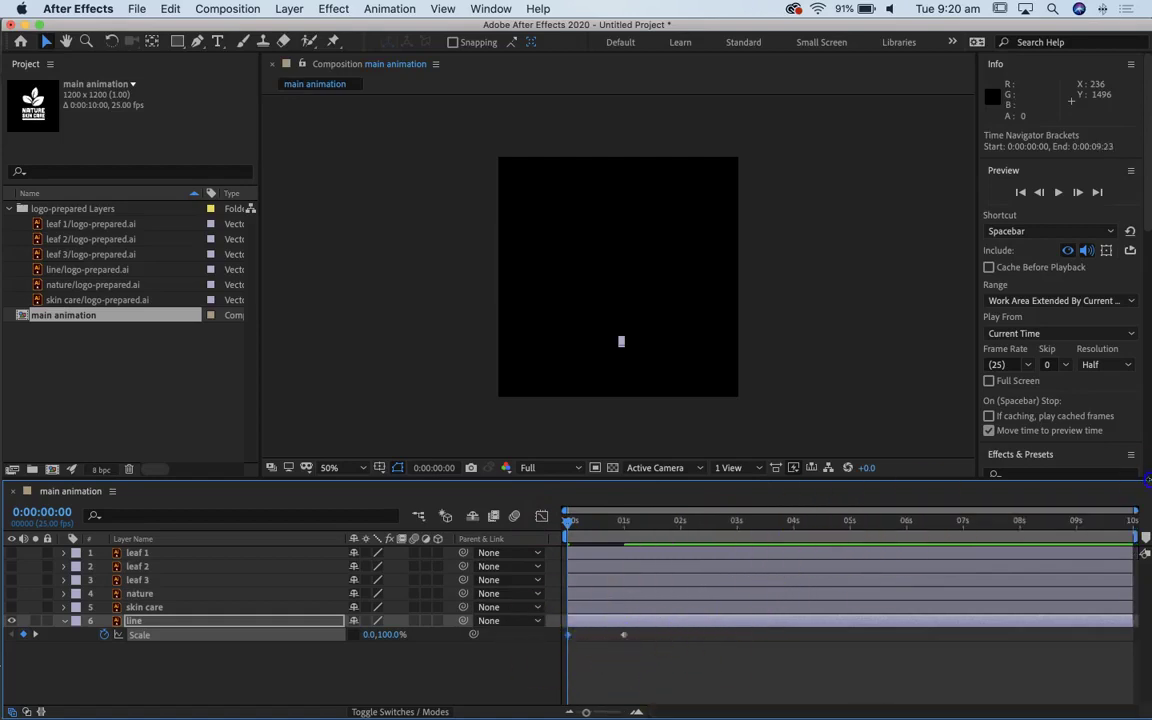
- Turn on the visibility of the skin care and nature layers
{"action": "left_click", "coordinate": [146, 607]}
{"action": "left_click", "coordinate": [12, 608]}
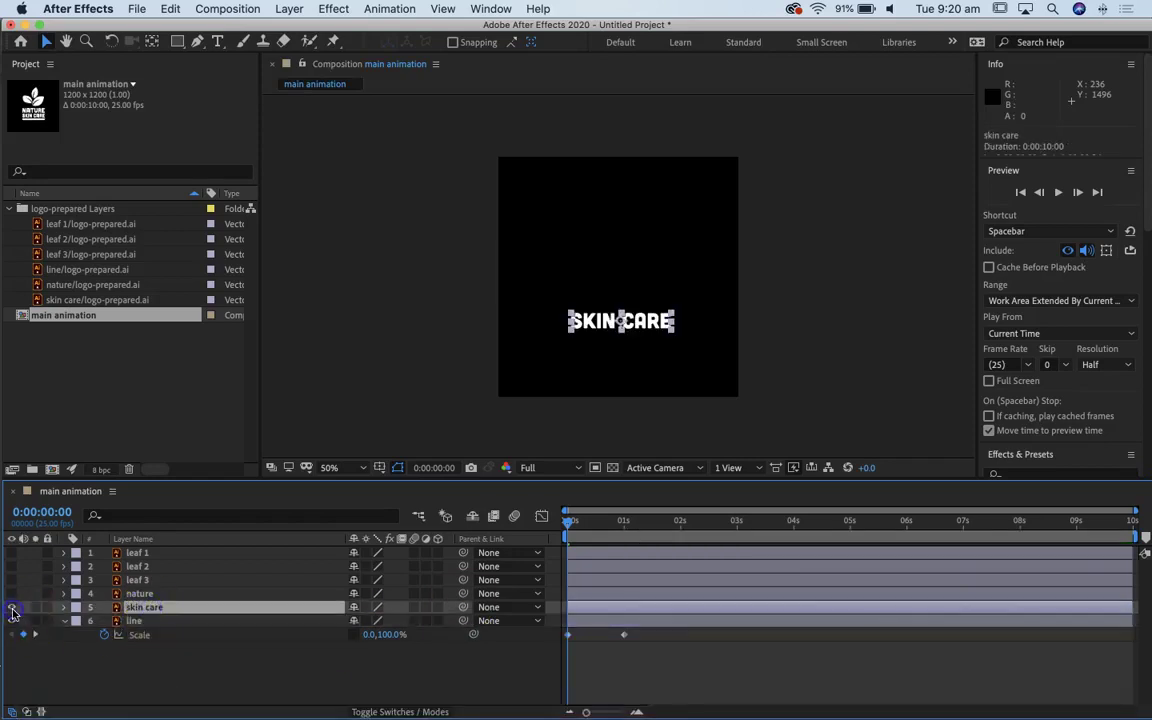
{"action": "left_click", "coordinate": [12, 597]}
- Add Opacity keyframes to the nature and skin care layers, with 0% at 1 second and 100% at 2 seconds
{"action": "left_click", "coordinate": [600, 521]}
{"action": "left_click_drag", "start_coordinate": [600, 521], "coordinate": [624, 523]}
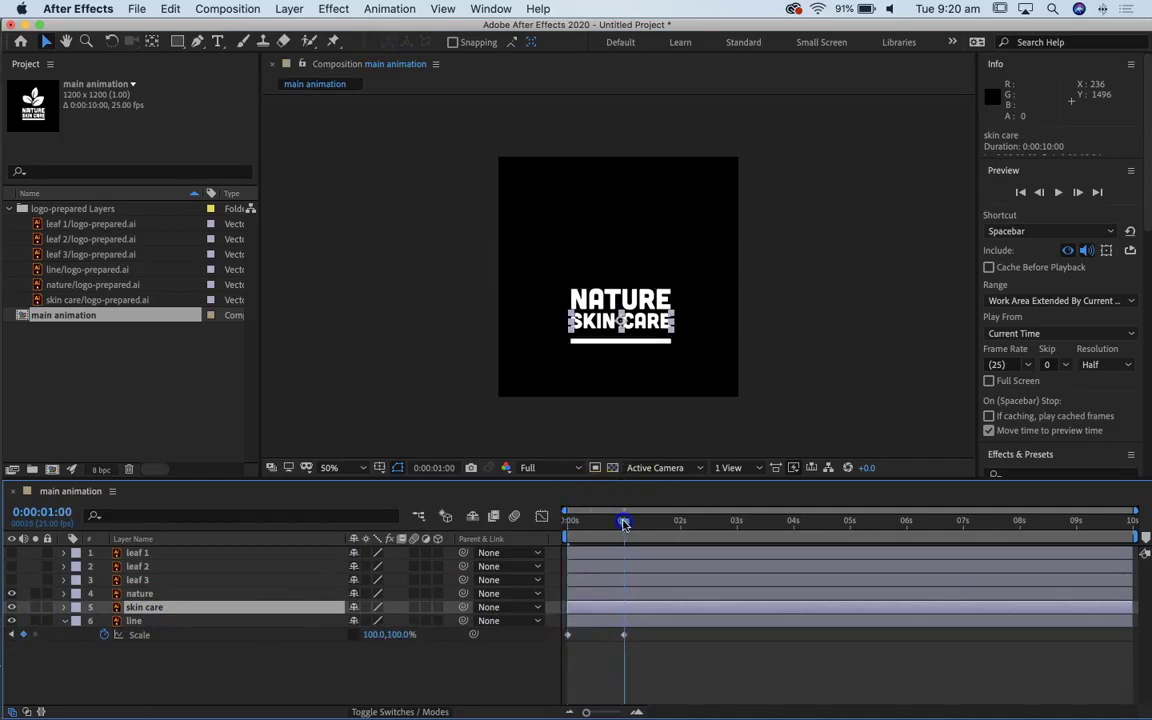
{"action": "left_click", "coordinate": [608, 596], "text": "shift"}
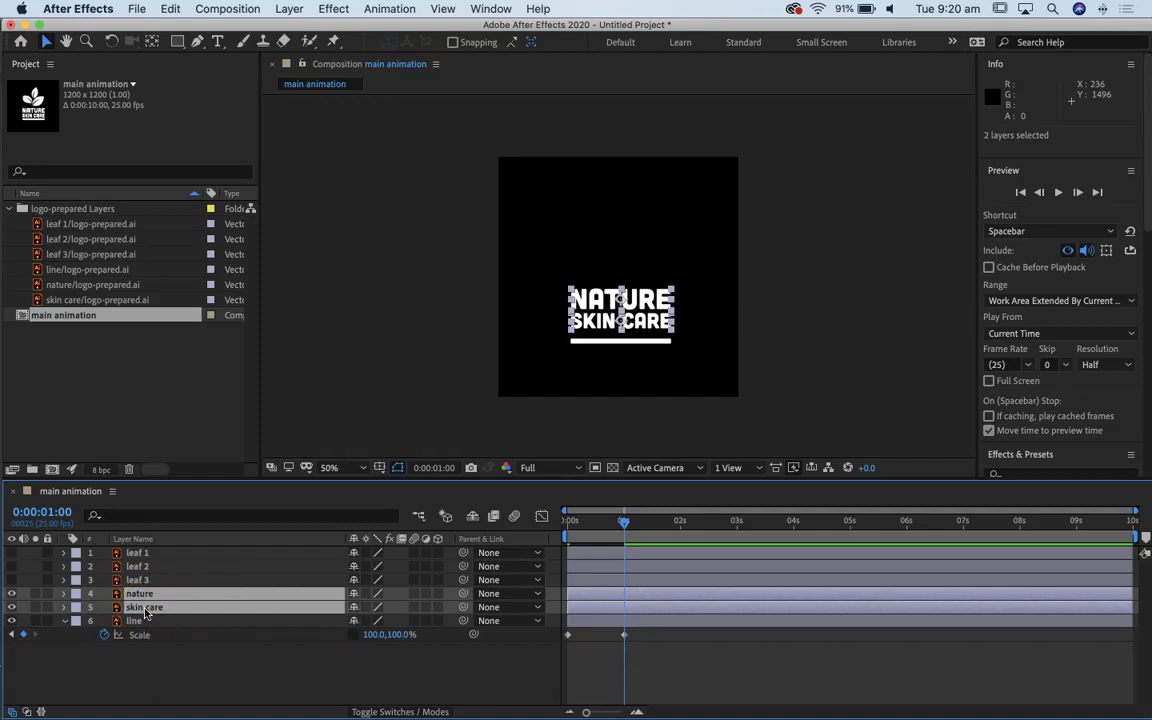
{"action": "key", "text": "t"}
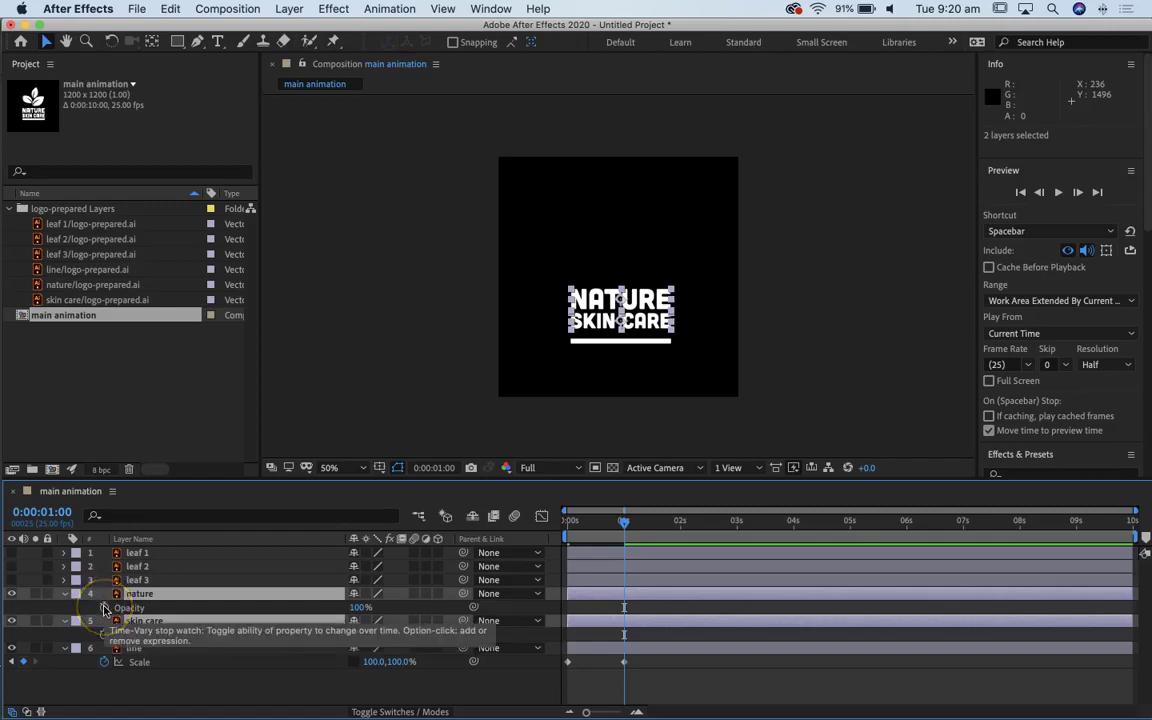
{"action": "left_click", "coordinate": [104, 609]}
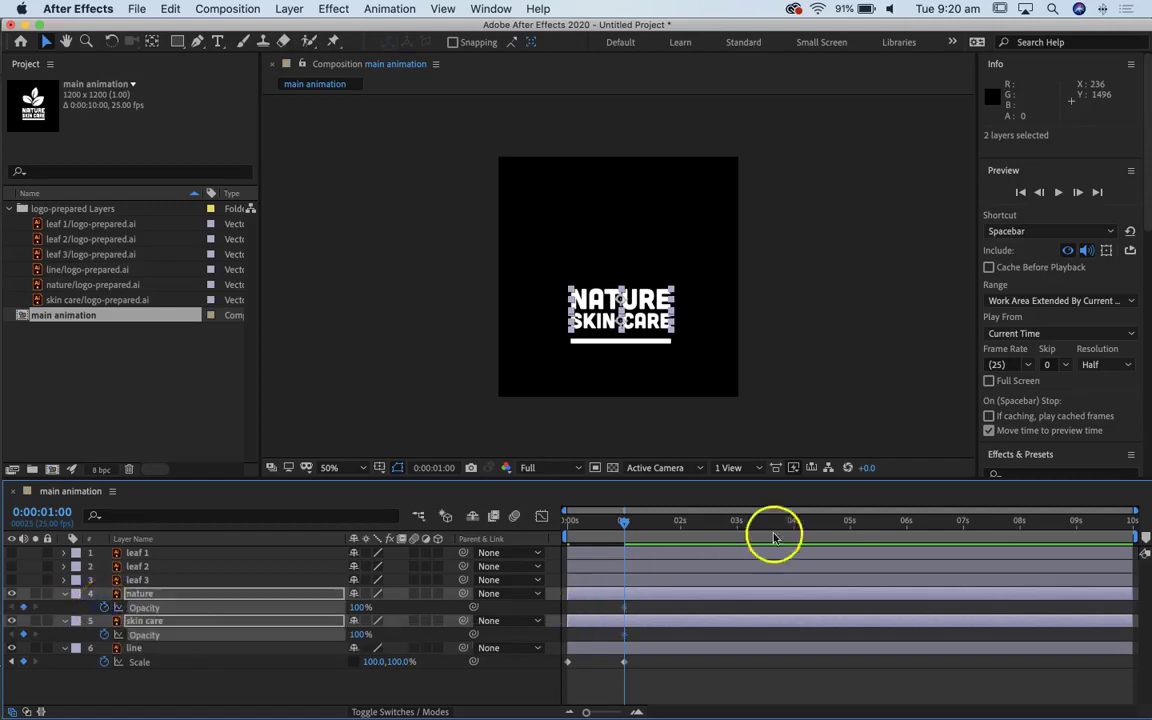
{"action": "left_click_drag", "start_coordinate": [625, 522], "coordinate": [667, 528]}
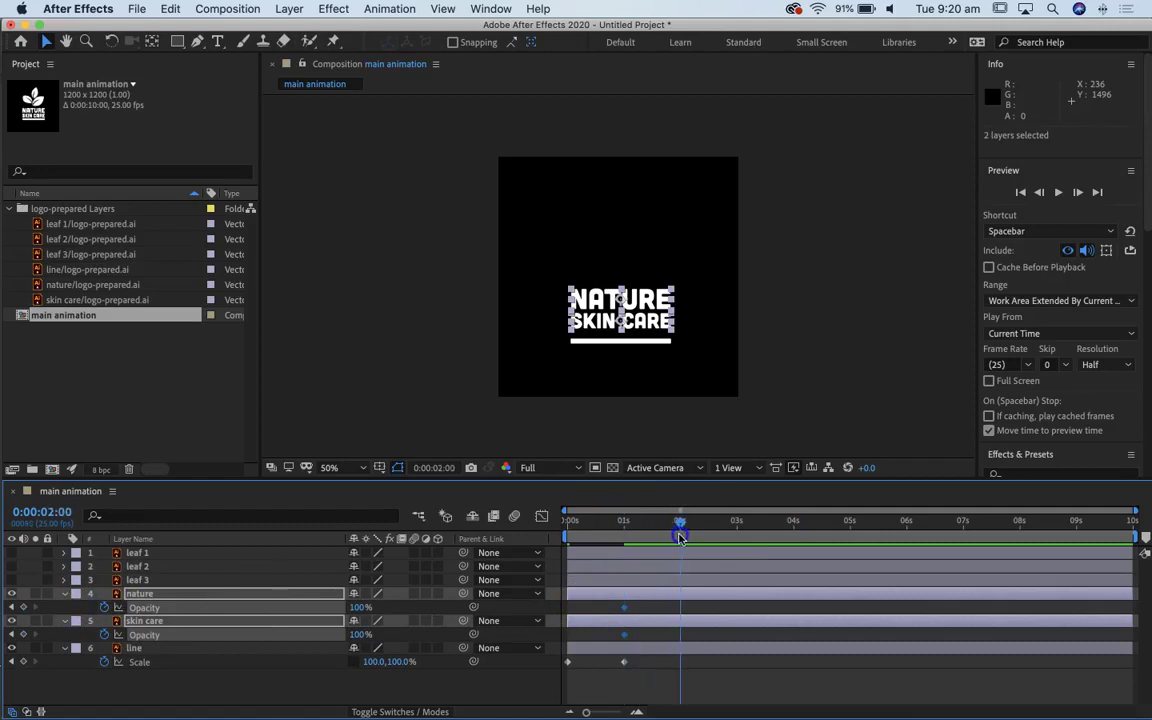
{"action": "left_click", "coordinate": [24, 608]}
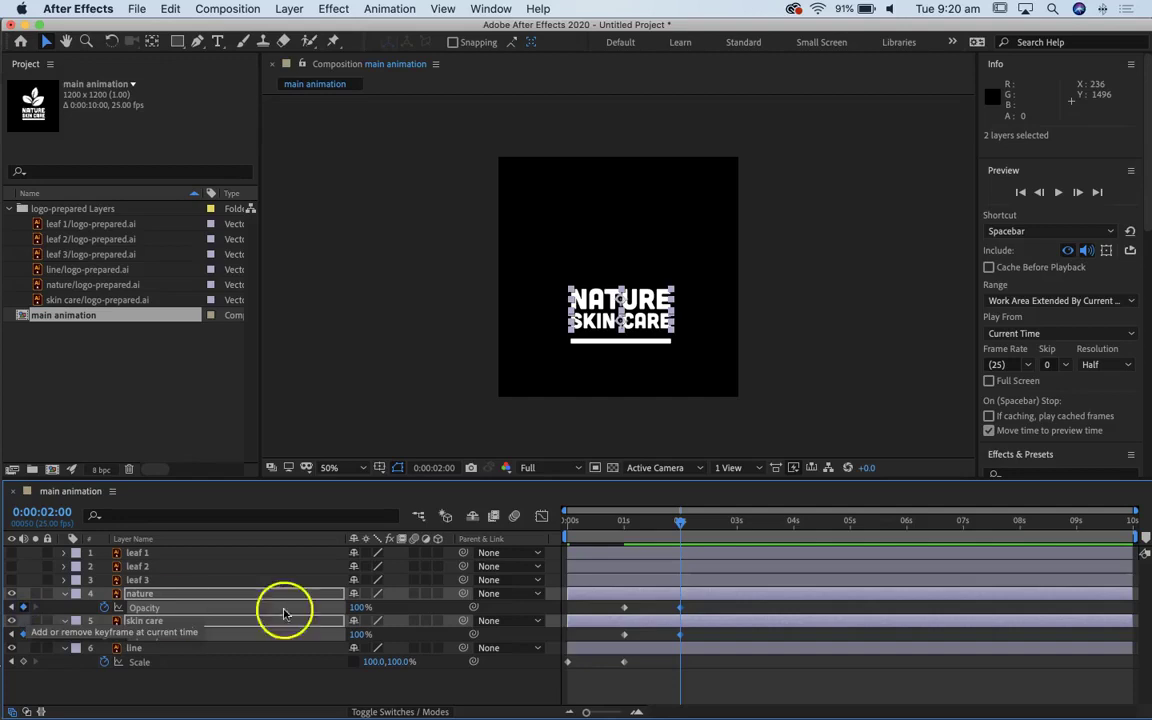
{"action": "left_click", "coordinate": [12, 610]}
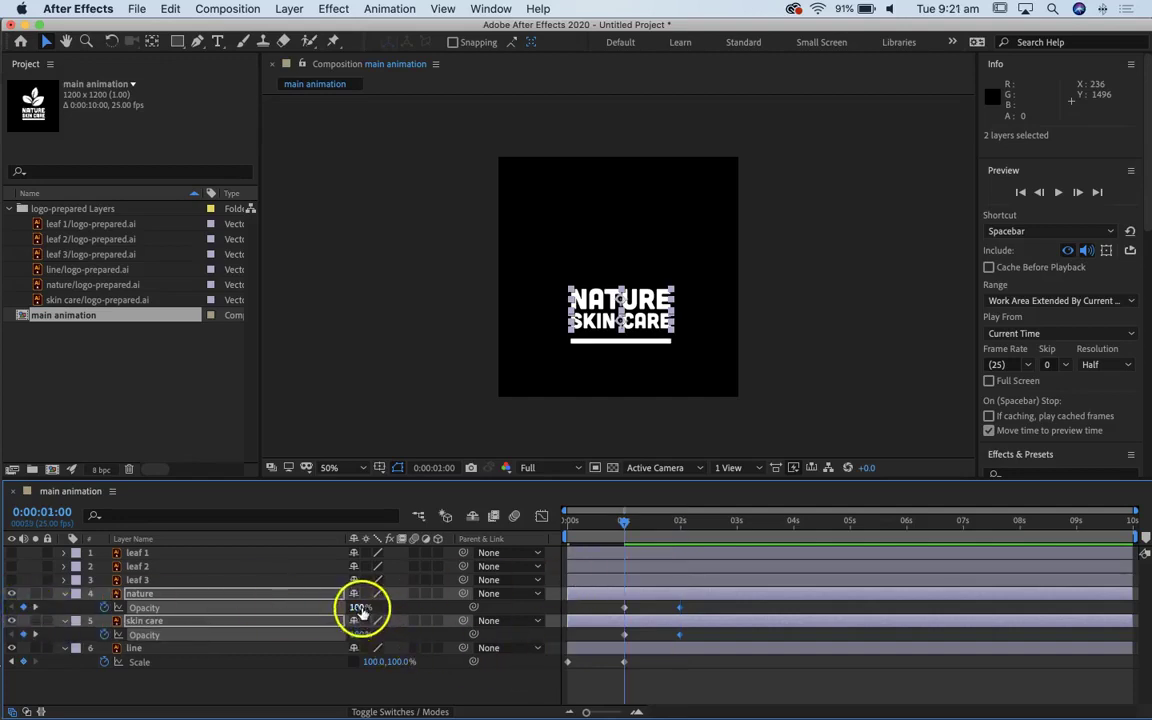
{"action": "left_click_drag", "start_coordinate": [362, 610], "coordinate": [185, 612]}
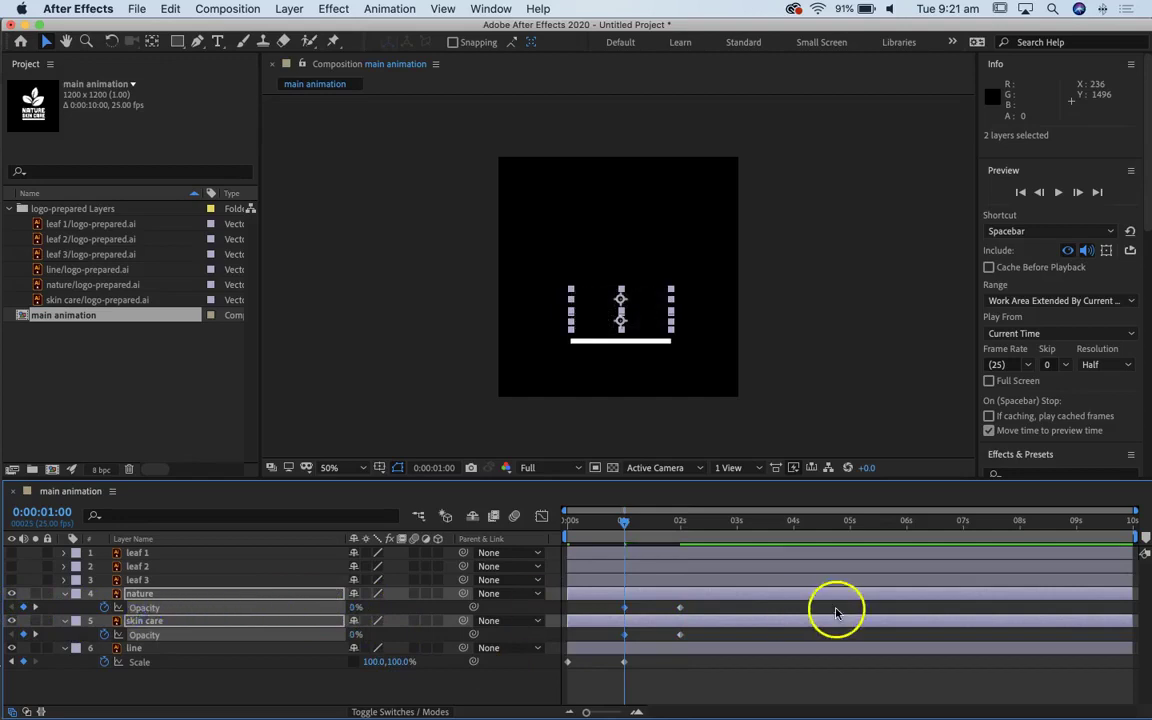
- Preview the text fade-in from the start and return the playhead to 1 second
{"action": "left_click_drag", "start_coordinate": [622, 522], "coordinate": [517, 530]}
{"action": "key", "text": "space"}
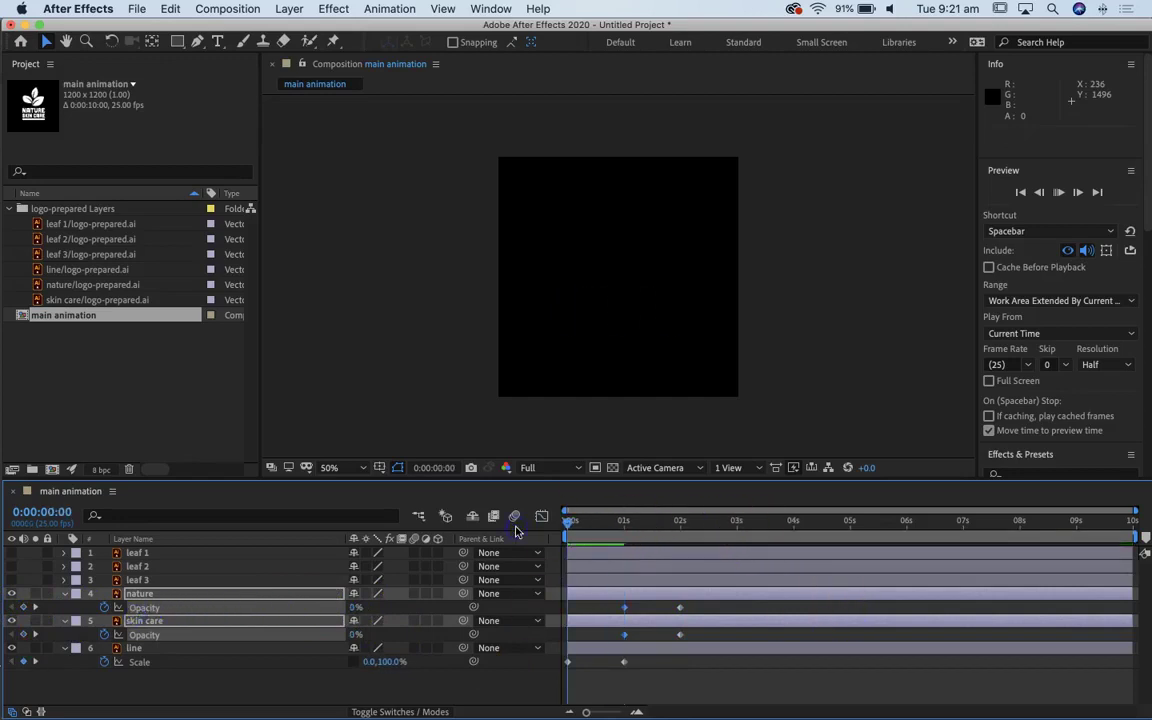
{"action": "left_click", "coordinate": [812, 612]}
{"action": "left_click_drag", "start_coordinate": [624, 522], "coordinate": [626, 529]}
- Try moving the in-points of the nature and skin care layers to 1 second by hand, and undo the trims
{"action": "left_click", "coordinate": [589, 620]}
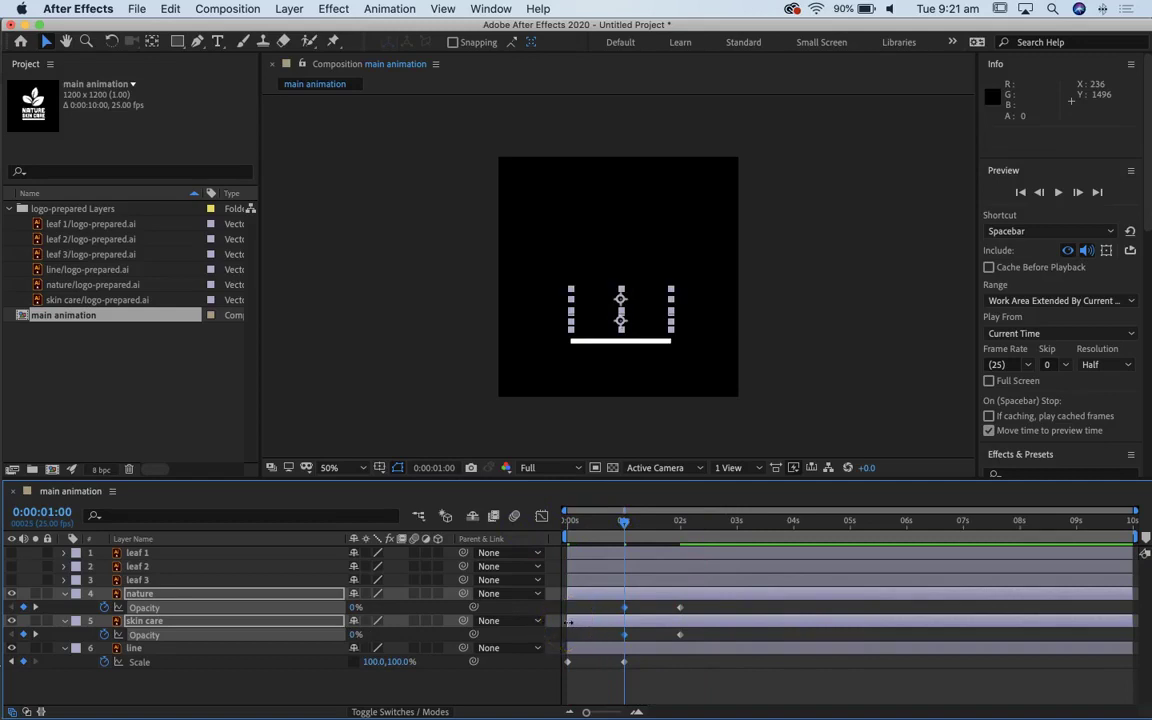
{"action": "left_click_drag", "start_coordinate": [568, 622], "coordinate": [574, 622]}
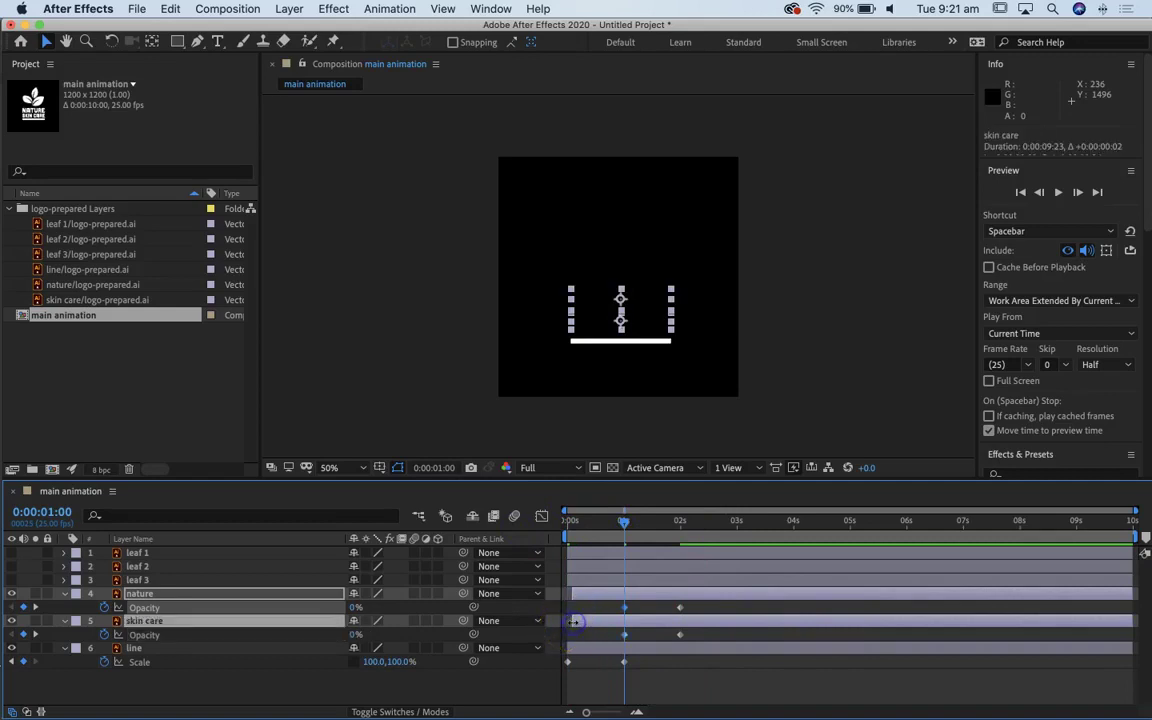
{"action": "key", "text": "super+z"}
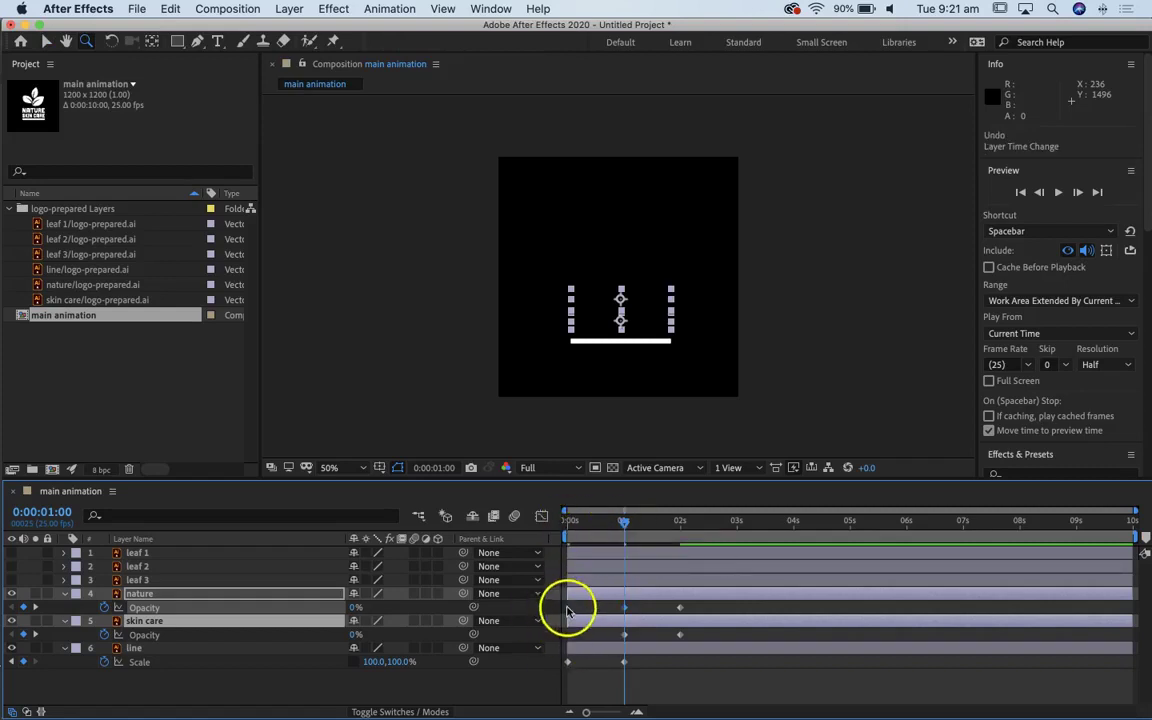
{"action": "left_click_drag", "start_coordinate": [570, 593], "coordinate": [594, 594]}
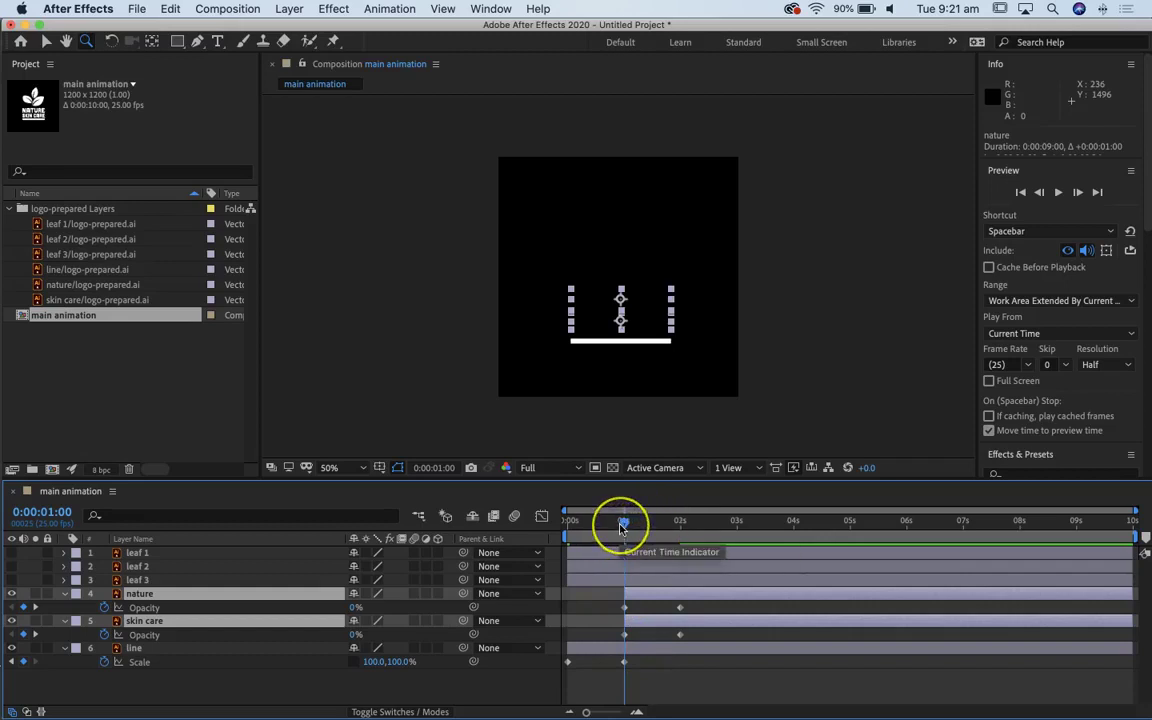
{"action": "key", "text": "super+z"}
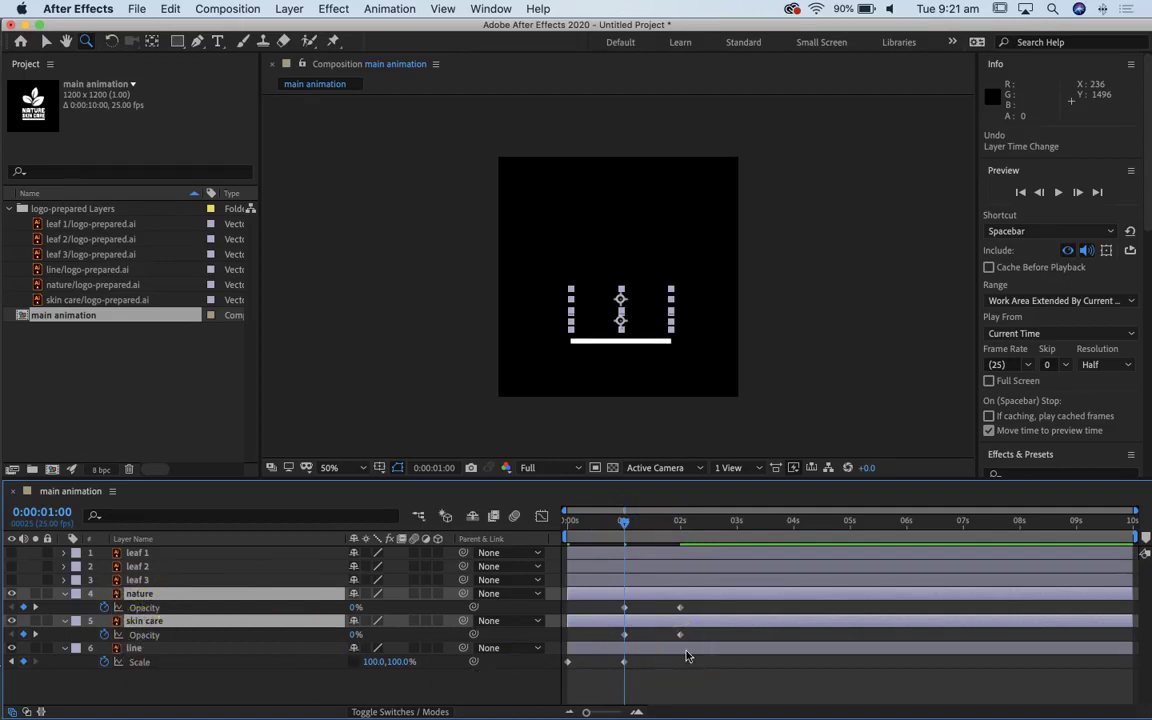
- Trim the nature and skin care layers to start at 1 second, and shift the nature layer to start at 0:00:01:13
{"action": "key", "text": "alt+bracketleft"}
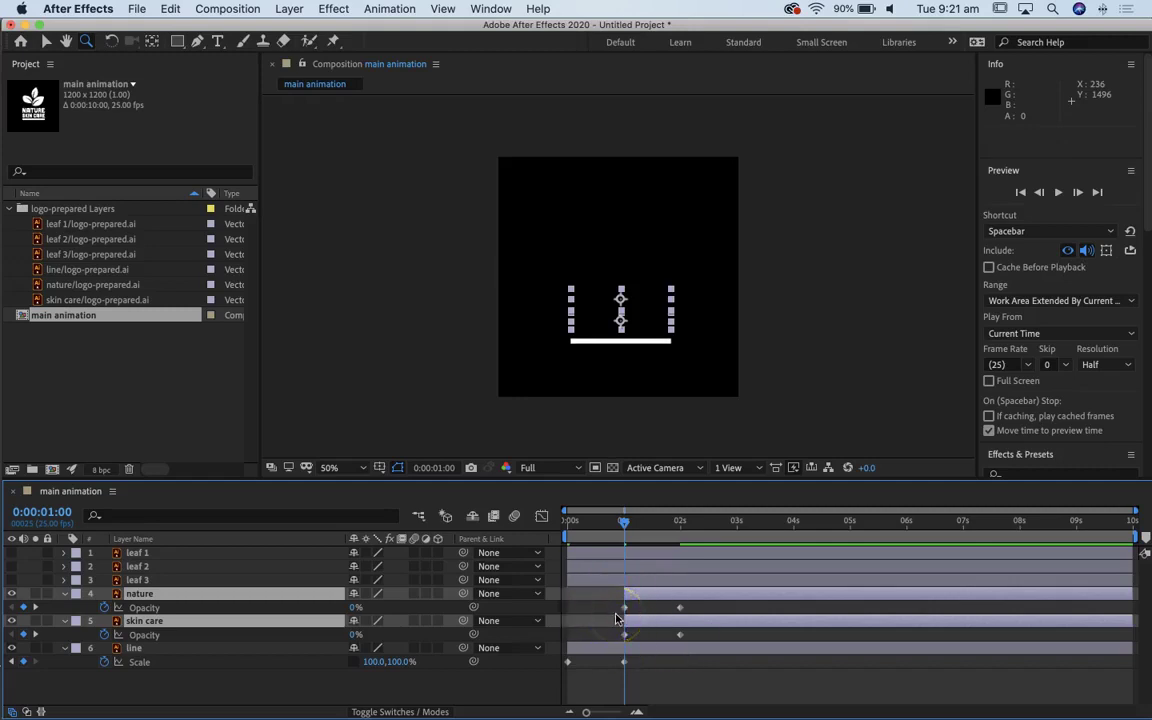
{"action": "left_click_drag", "start_coordinate": [624, 522], "coordinate": [654, 527]}
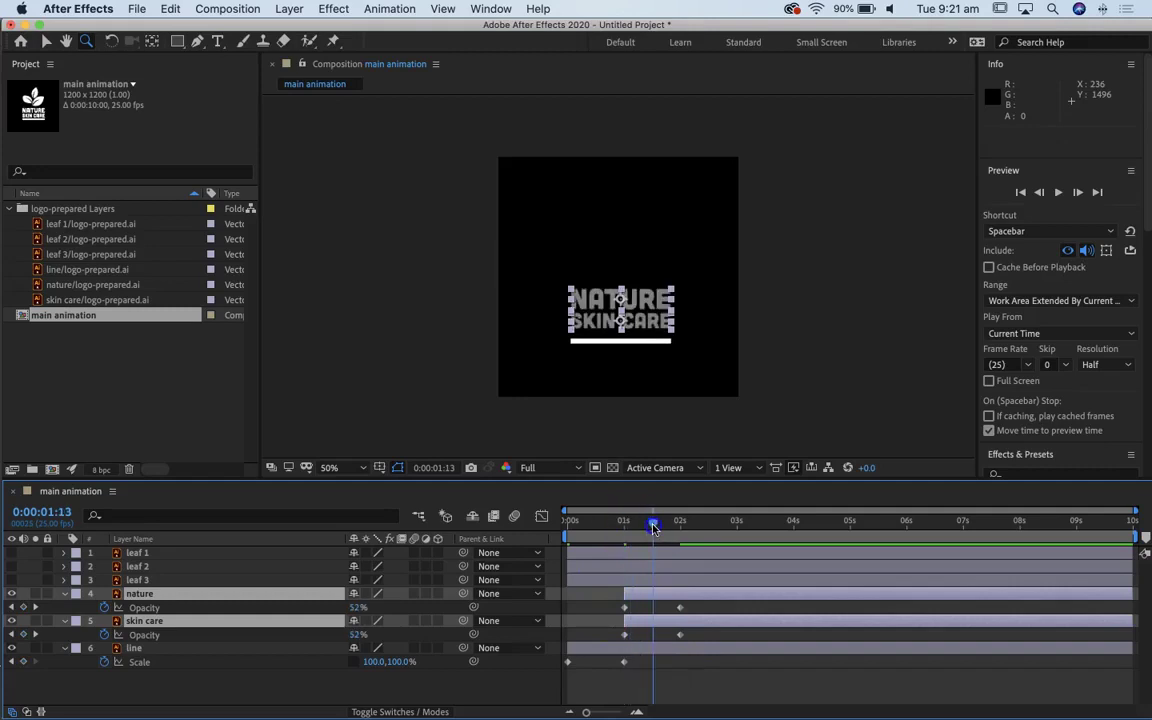
{"action": "left_click", "coordinate": [652, 604]}
{"action": "mouse_move", "coordinate": [643, 594]}
{"action": "left_mouse_down"}
{"action": "mouse_move", "coordinate": [672, 596]}
{"action": "mouse_move", "coordinate": [658, 596]}
{"action": "left_mouse_up"}
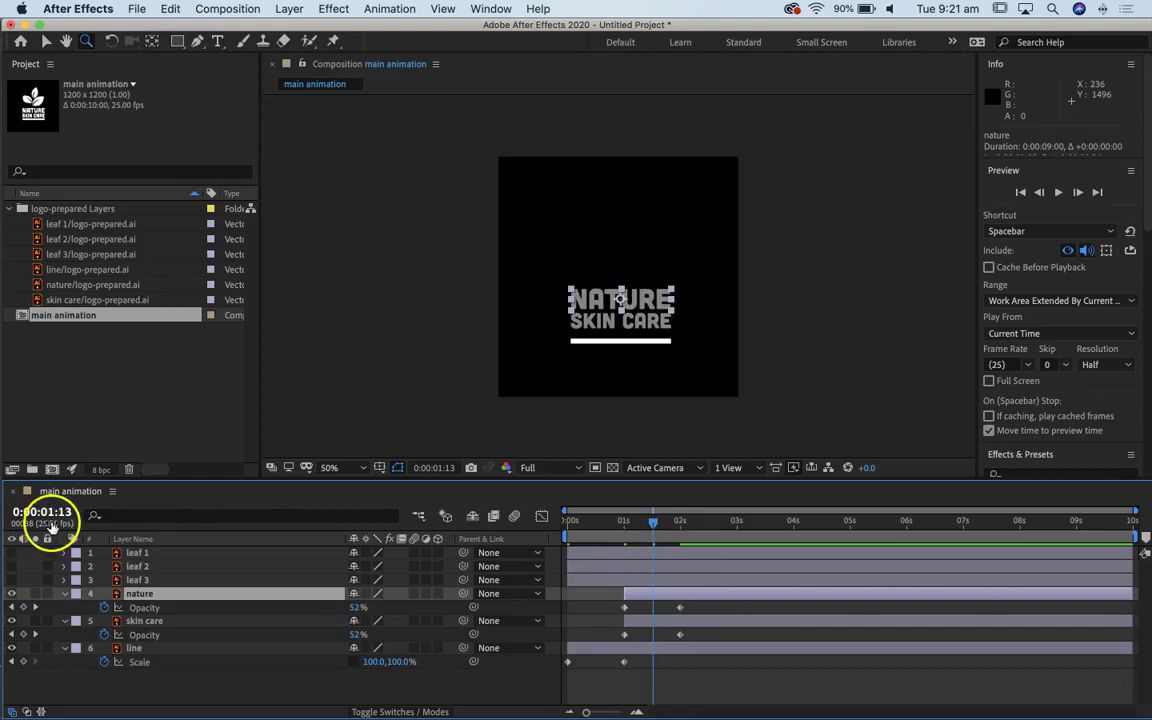
{"action": "left_click_drag", "start_coordinate": [666, 597], "coordinate": [698, 598]}
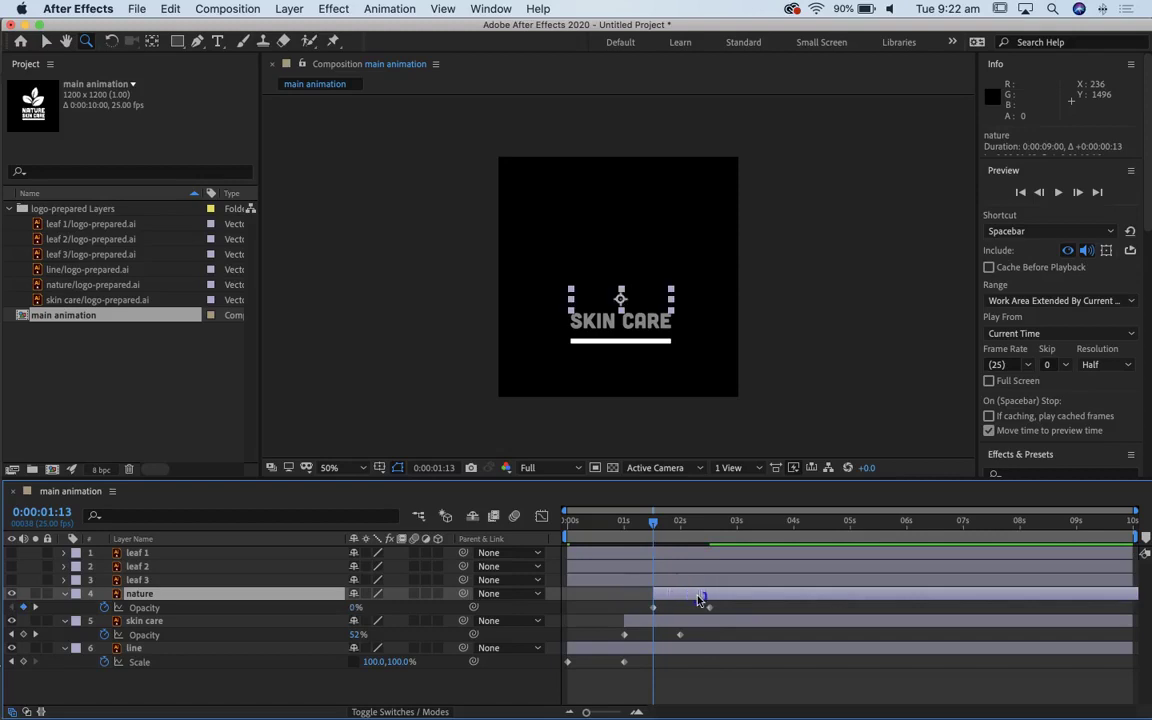
- Preview the staggered text fade-ins from the start and scrub back through them
{"action": "left_click", "coordinate": [651, 524]}
{"action": "left_click_drag", "start_coordinate": [654, 526], "coordinate": [568, 522]}
{"action": "key", "text": "space"}
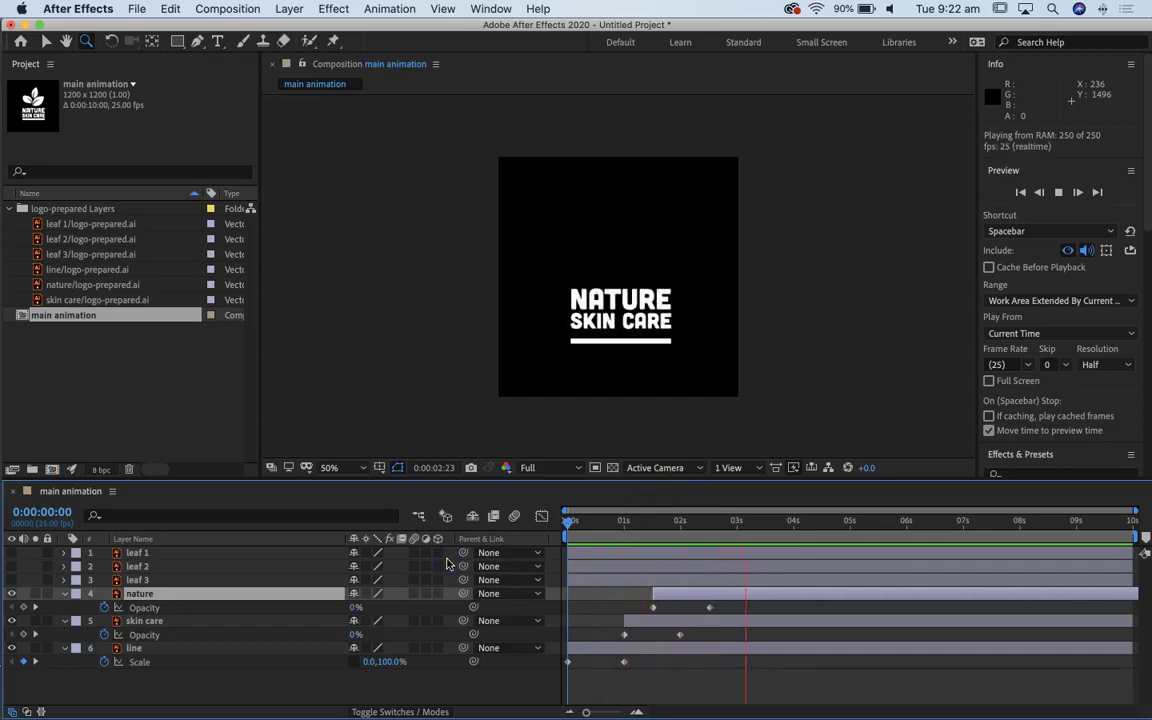
{"action": "left_click_drag", "start_coordinate": [728, 527], "coordinate": [675, 532]}
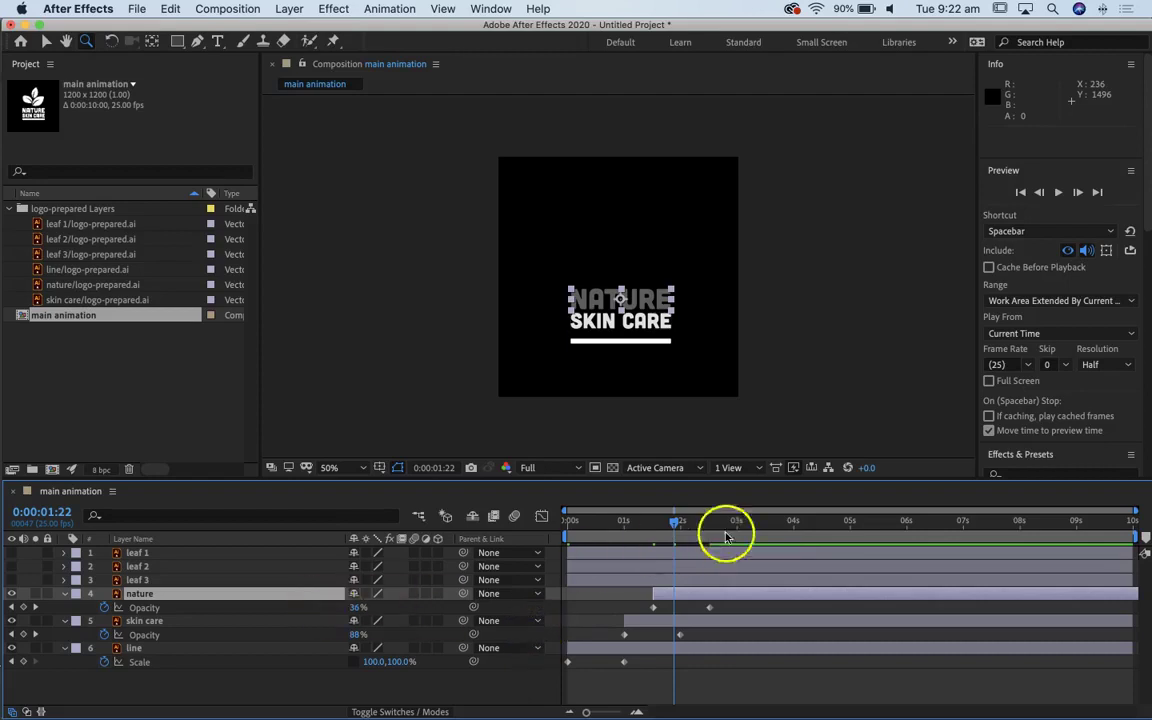
- Trim the leaf 1, leaf 2 and leaf 3 layers to start at 2 seconds and end at 5 seconds
{"action": "mouse_move", "coordinate": [673, 528]}
{"action": "left_mouse_down"}
{"action": "mouse_move", "coordinate": [705, 528]}
{"action": "mouse_move", "coordinate": [666, 528]}
{"action": "mouse_move", "coordinate": [679, 537]}
{"action": "left_mouse_up"}
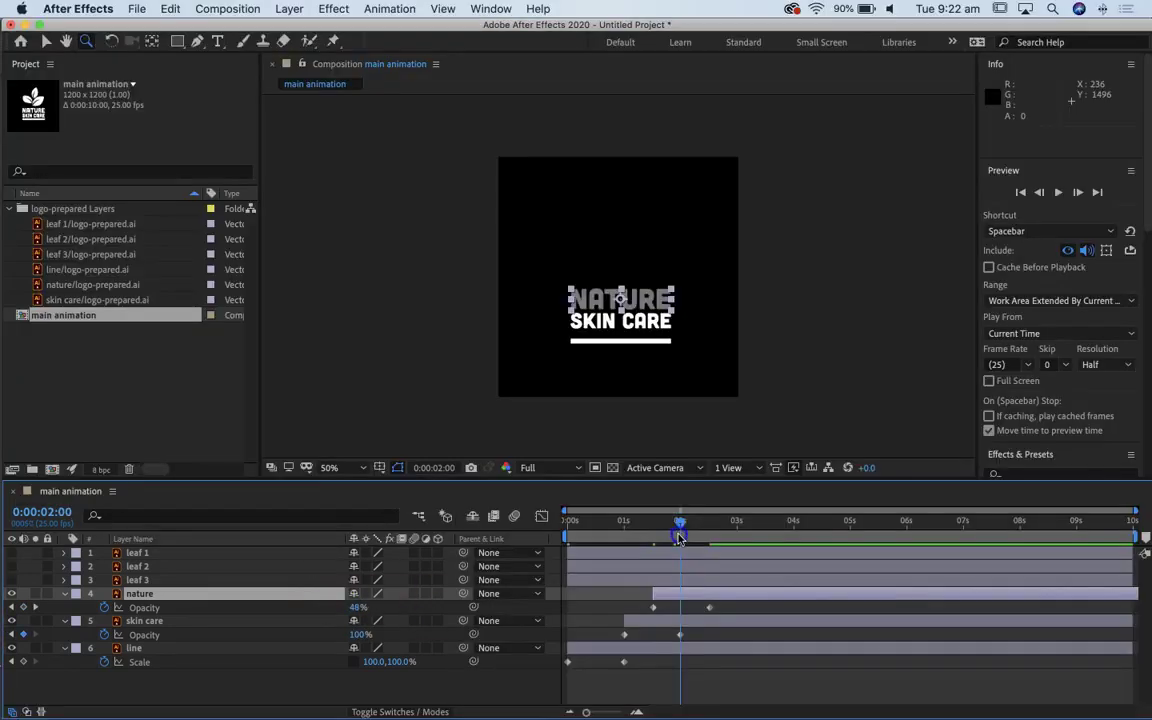
{"action": "left_click", "coordinate": [636, 580]}
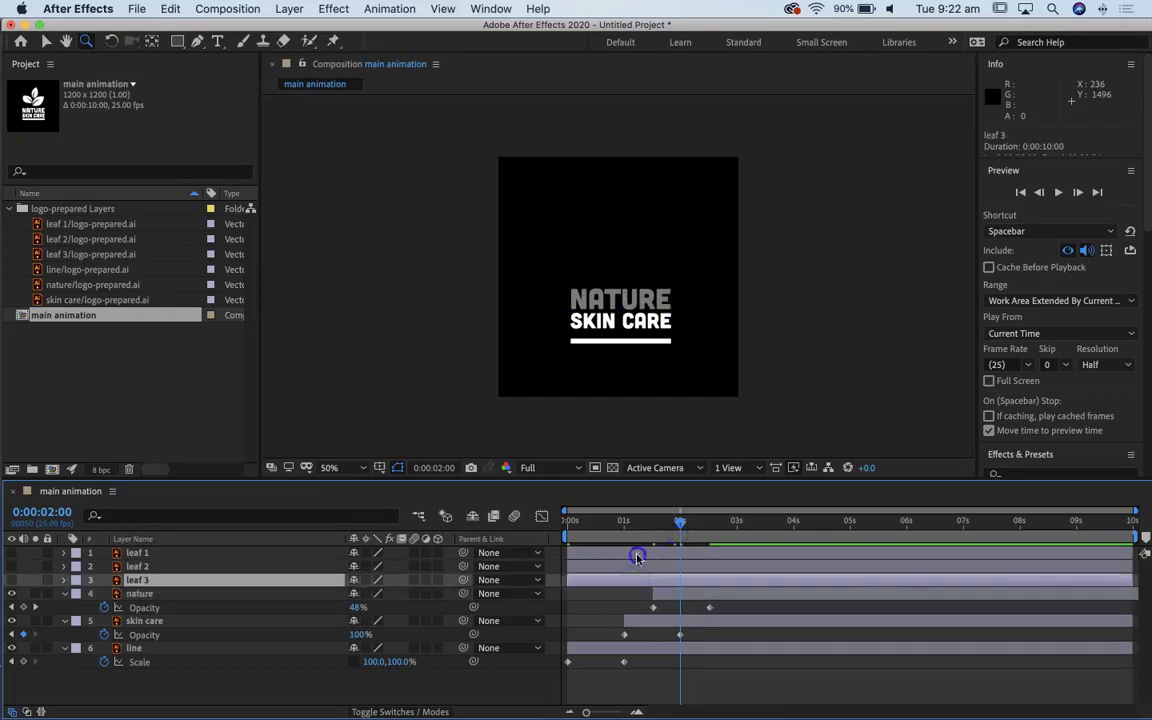
{"action": "left_click", "coordinate": [637, 557], "text": "shift"}
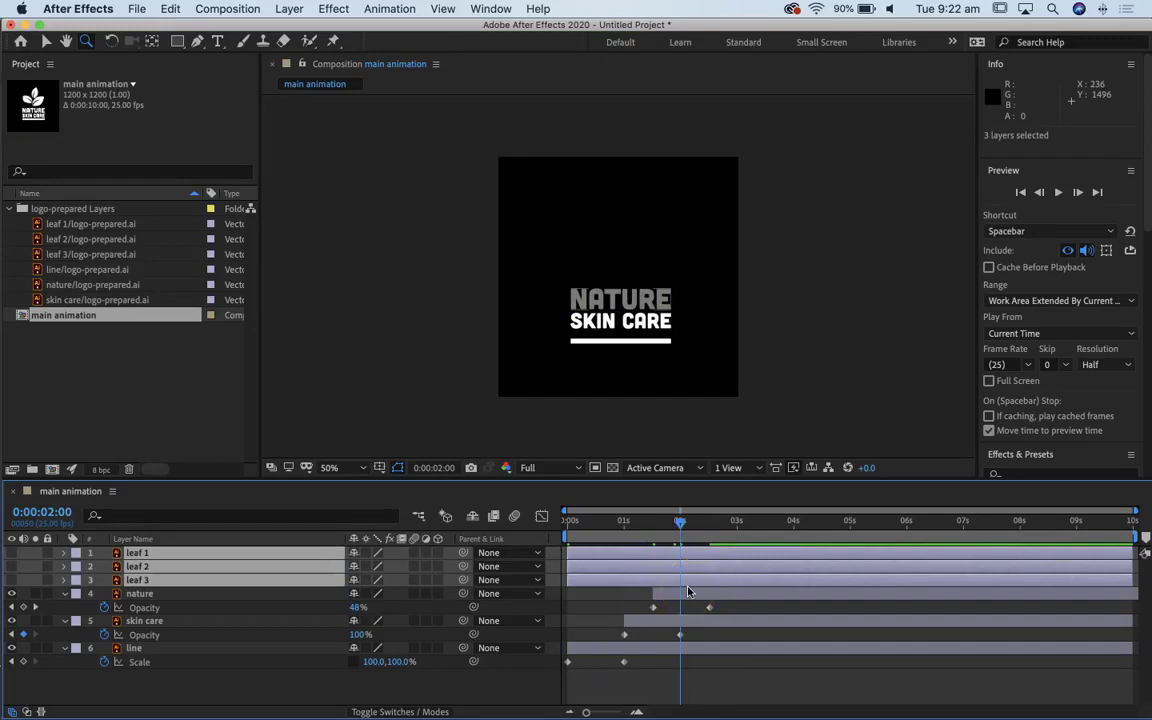
{"action": "key", "text": "alt+bracketleft"}
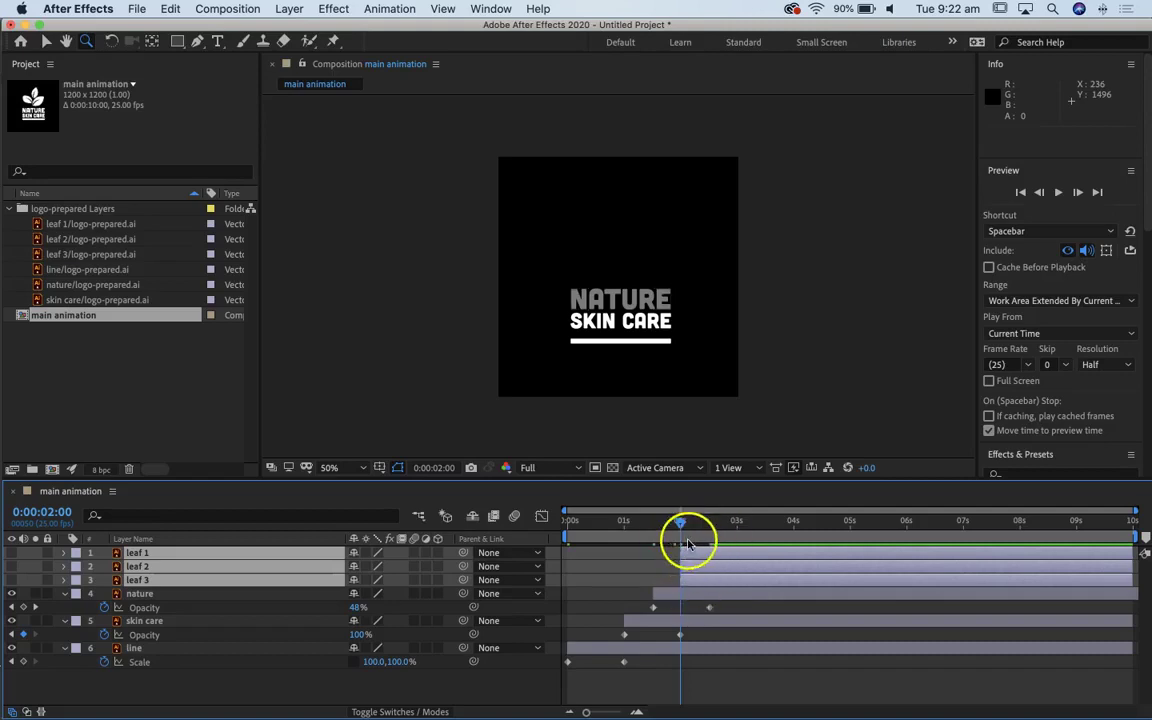
{"action": "left_click_drag", "start_coordinate": [689, 522], "coordinate": [838, 524]}
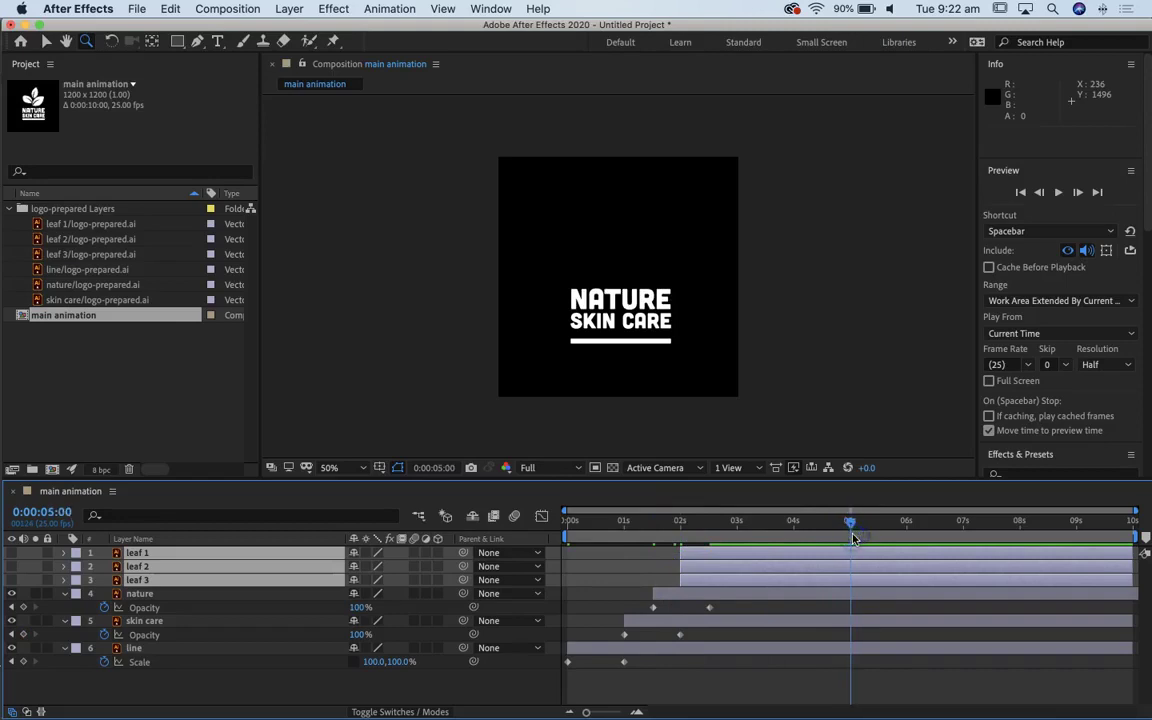
{"action": "key", "text": "alt+bracketright"}
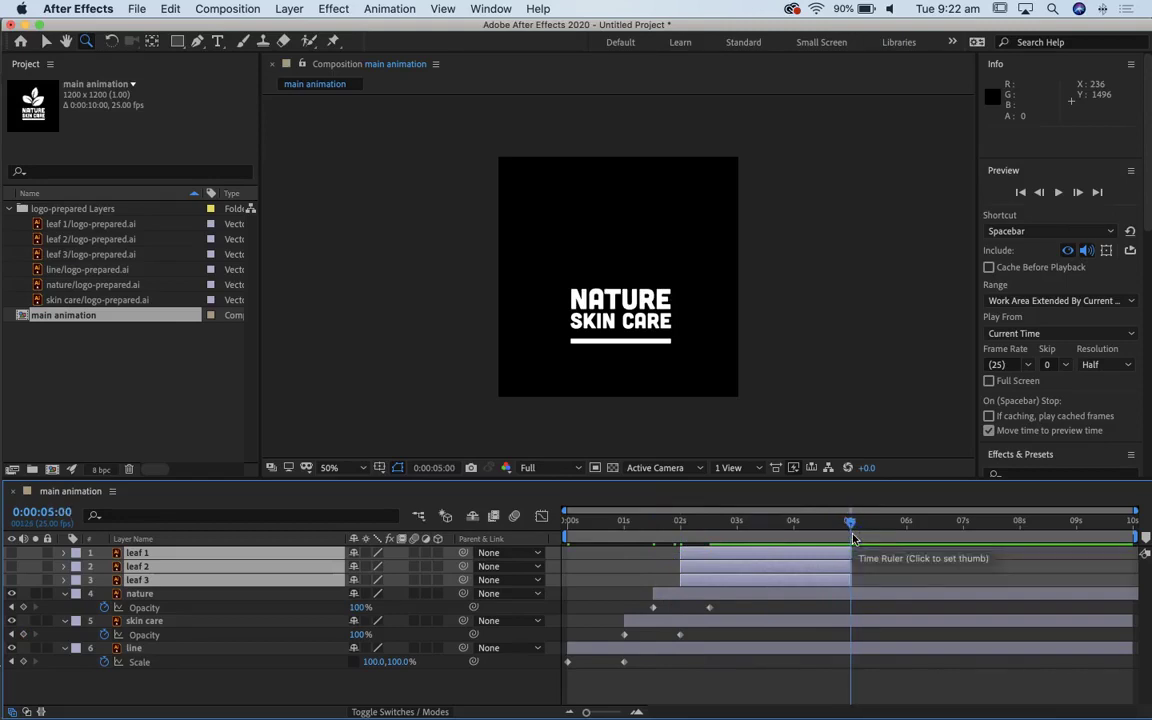
- Undo the end trim of the leaf 1, leaf 2 and leaf 3 layers and return the current time to 2 seconds
{"action": "mouse_move", "coordinate": [836, 708]}
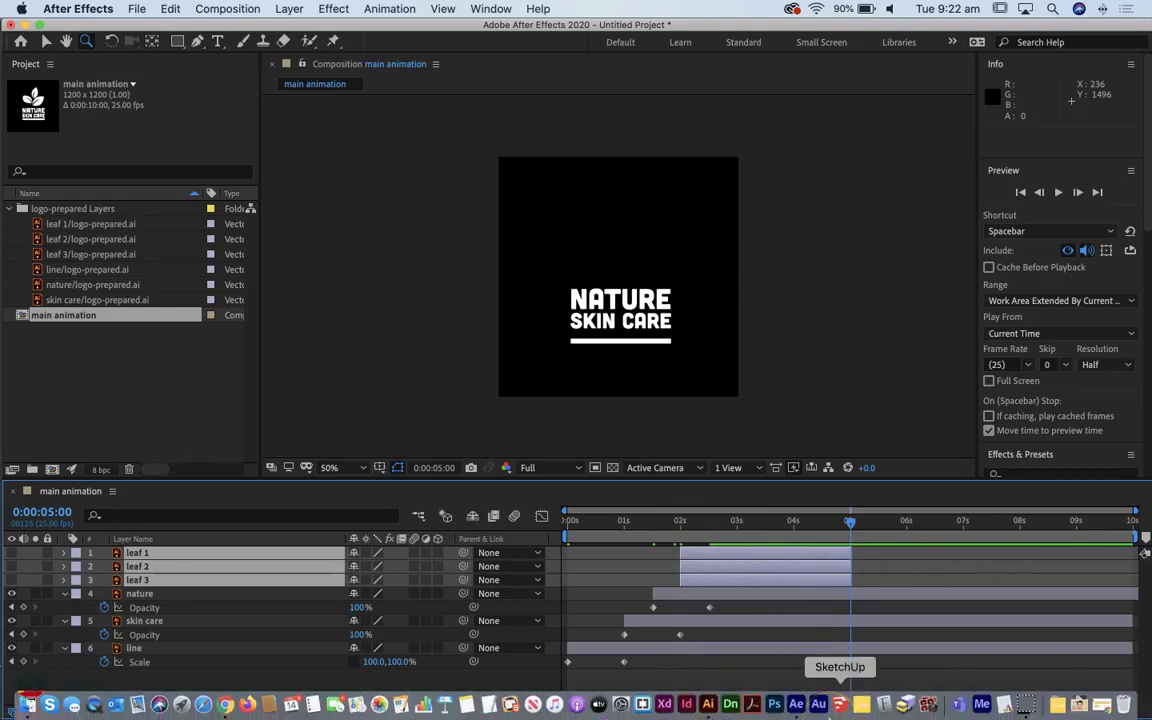
{"action": "key", "text": "super+z"}
{"action": "left_click_drag", "start_coordinate": [705, 524], "coordinate": [680, 528]}
{"action": "left_click", "coordinate": [680, 528]}
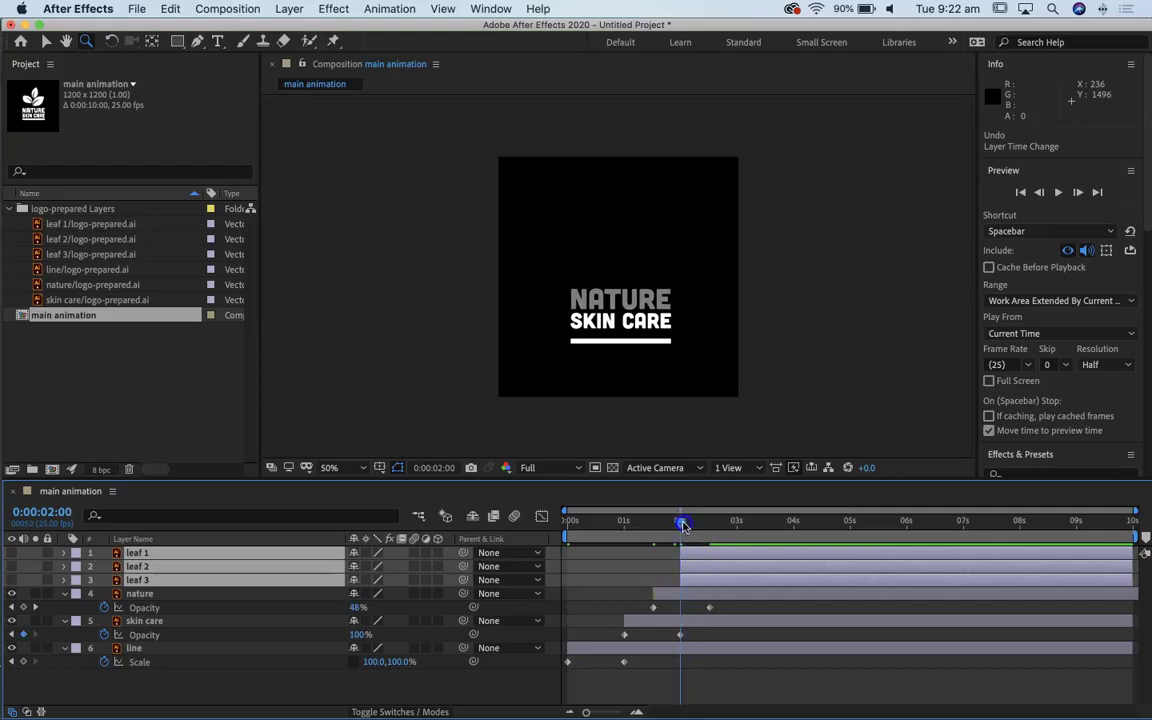
- Turn on the visibility of the leaf 1, leaf 2 and leaf 3 layers
{"action": "left_click", "coordinate": [12, 580]}
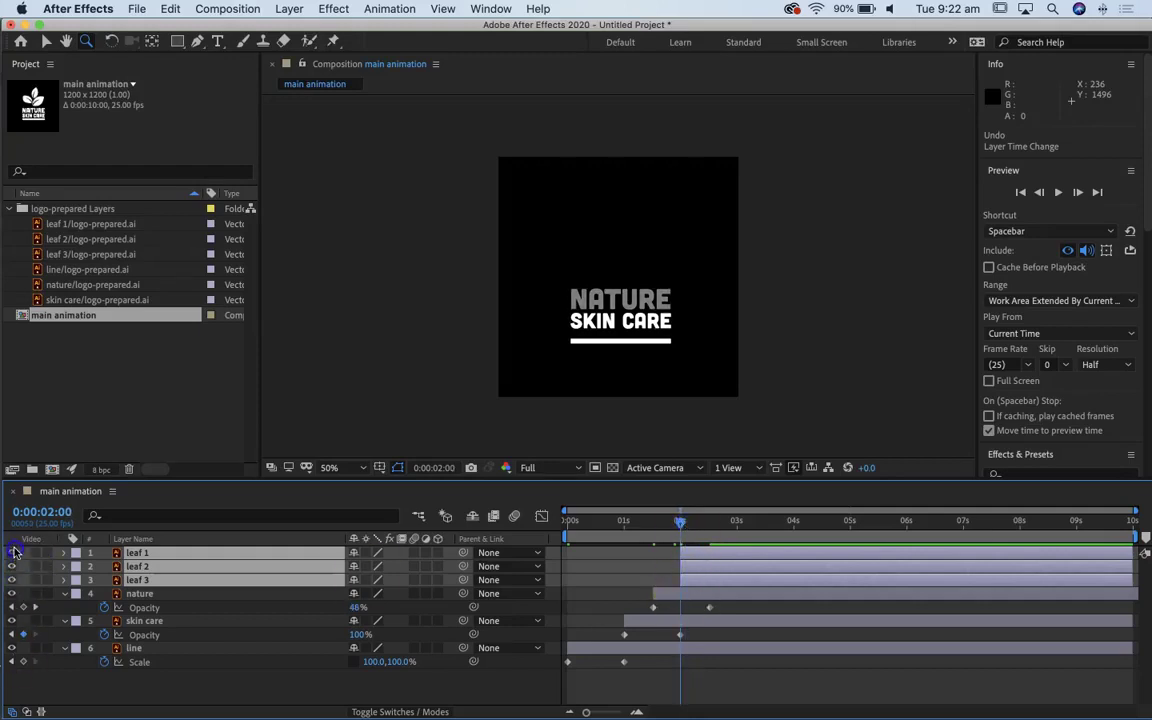
{"action": "left_click_drag", "start_coordinate": [14, 551], "coordinate": [28, 580]}
{"action": "mouse_move", "coordinate": [597, 556]}
{"action": "left_mouse_down"}
{"action": "mouse_move", "coordinate": [746, 543]}
{"action": "mouse_move", "coordinate": [716, 533]}
{"action": "left_mouse_up"}
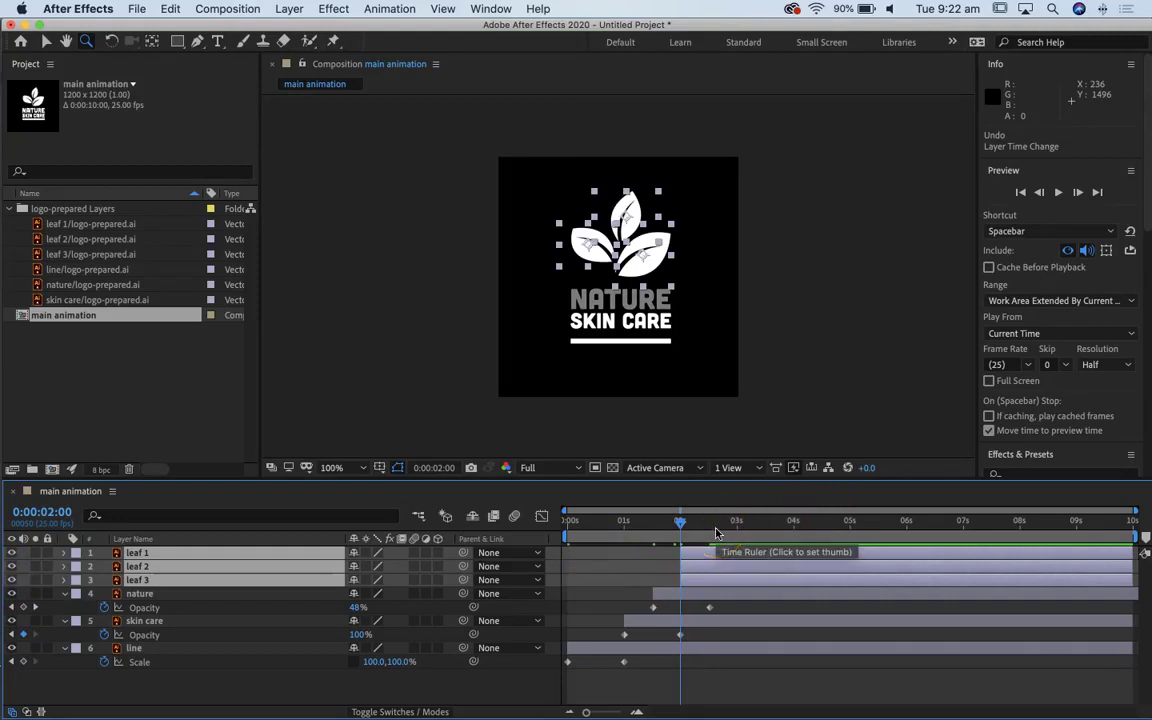
- Examine the three leaves up close in the composition, and select leaf 3 to inspect its anchor point
{"action": "key", "text": "period"}
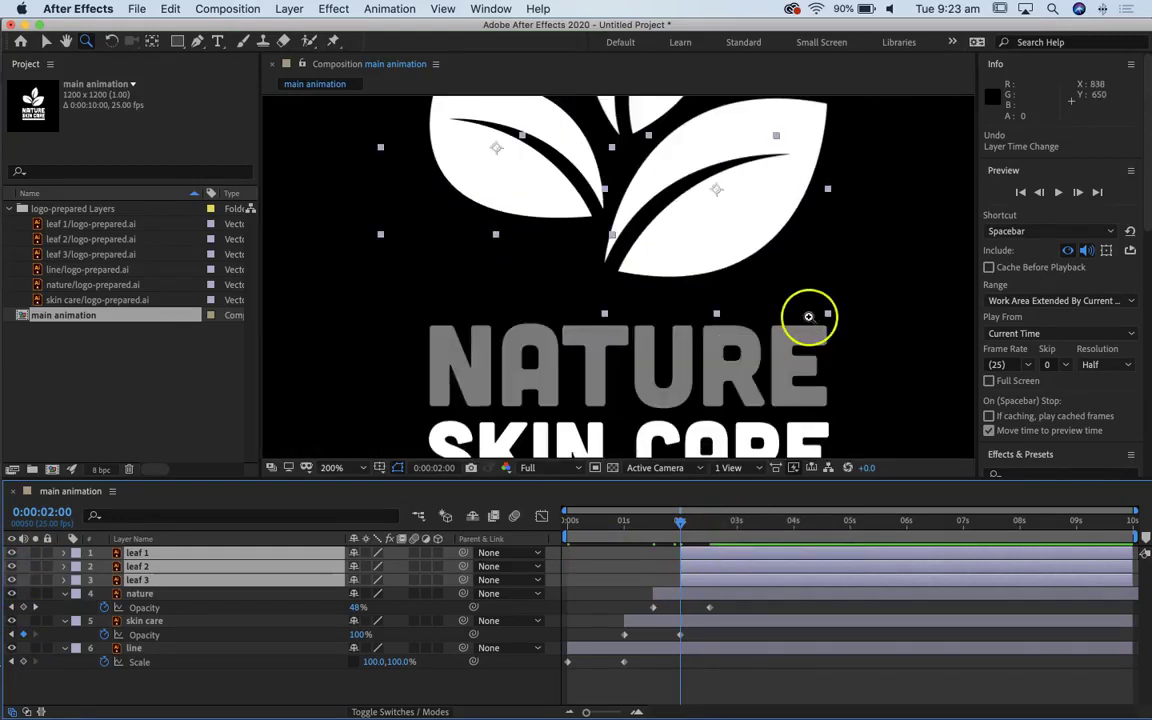
{"action": "left_click", "coordinate": [810, 316]}
{"action": "left_click", "coordinate": [809, 317]}
{"action": "key", "text": "comma"}
{"action": "key", "text": "comma"}
{"action": "left_click_drag", "start_coordinate": [728, 290], "coordinate": [567, 411]}
{"action": "key", "text": "h"}
{"action": "key", "text": "z"}
{"action": "left_click", "coordinate": [683, 279]}
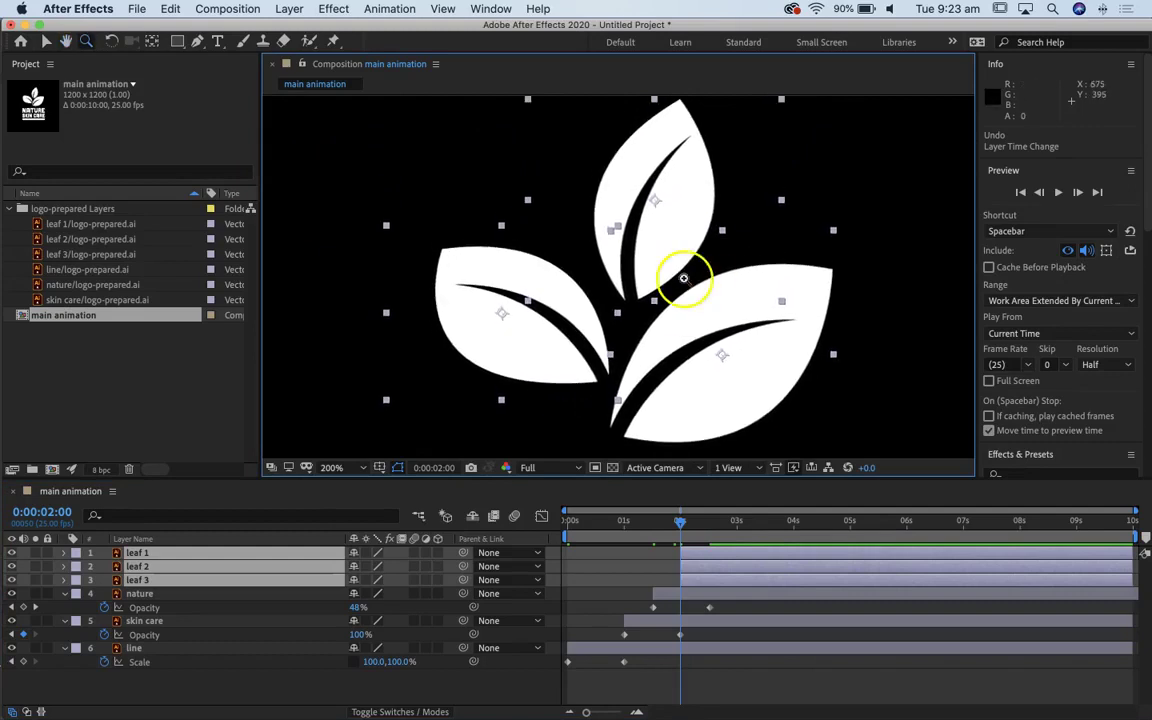
{"action": "left_click", "coordinate": [45, 41]}
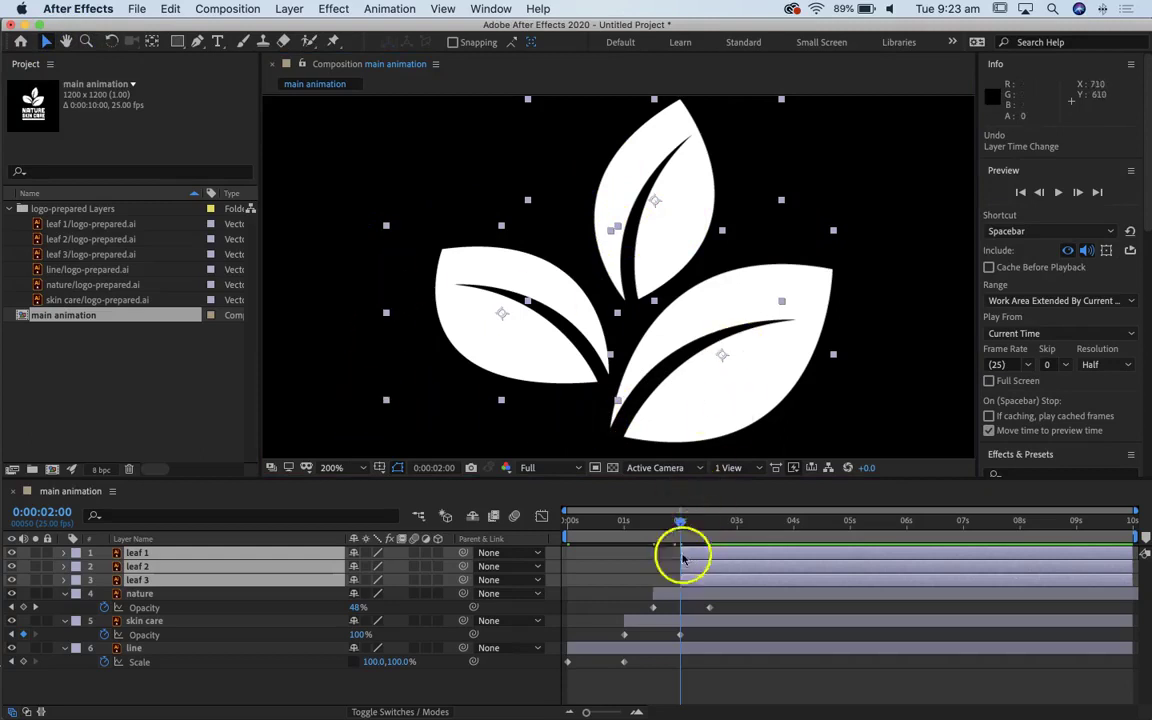
{"action": "left_click", "coordinate": [221, 690]}
{"action": "left_click", "coordinate": [141, 581]}
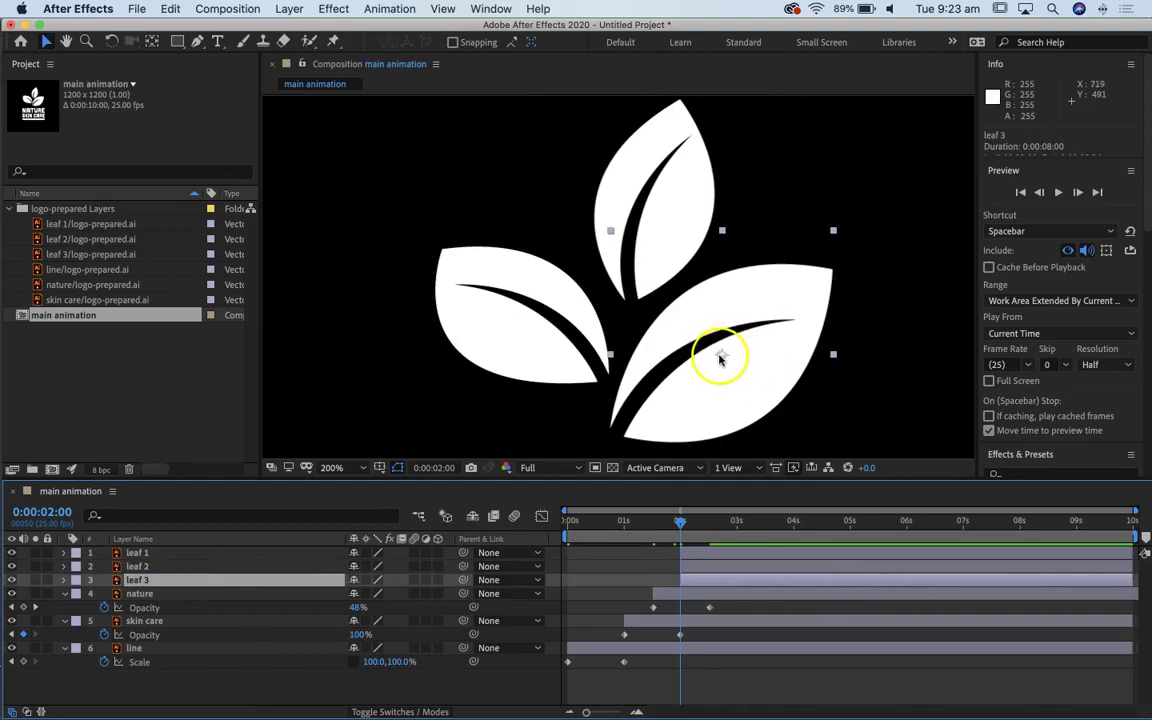
{"action": "scroll", "coordinate": [758, 358], "scroll_direction": "down", "scroll_amount": 6}
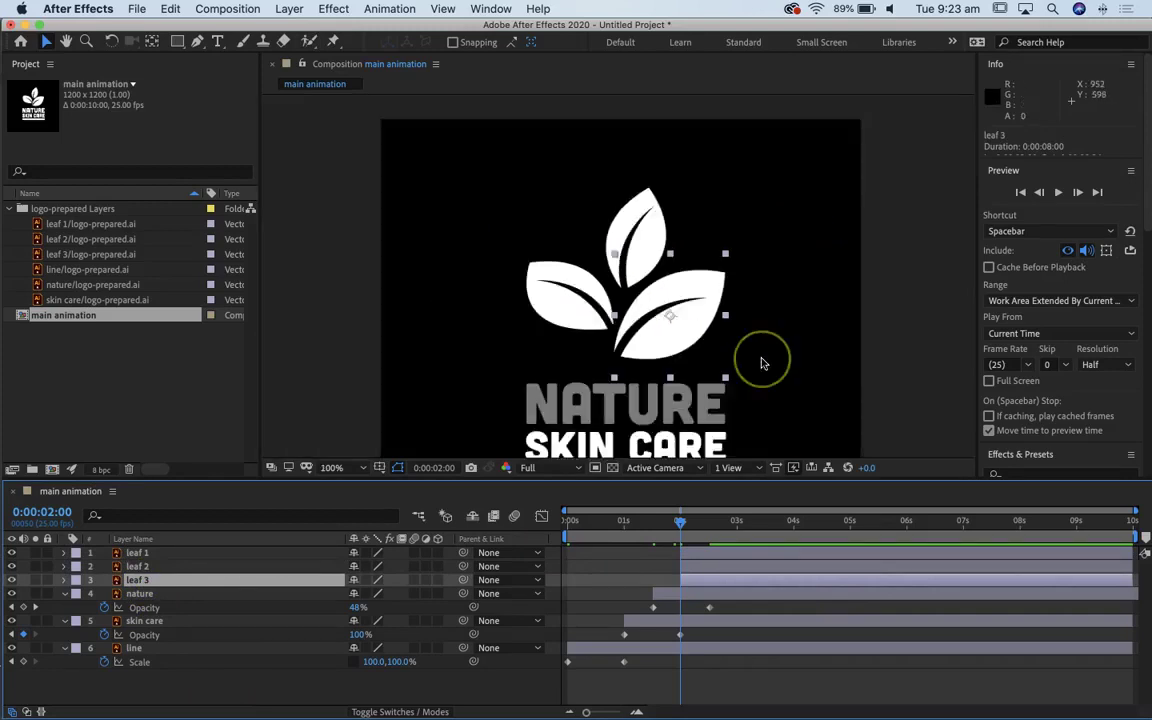
{"action": "scroll", "coordinate": [761, 362], "scroll_direction": "up", "scroll_amount": 6}
{"action": "scroll", "coordinate": [761, 362], "scroll_direction": "down", "scroll_amount": 2}
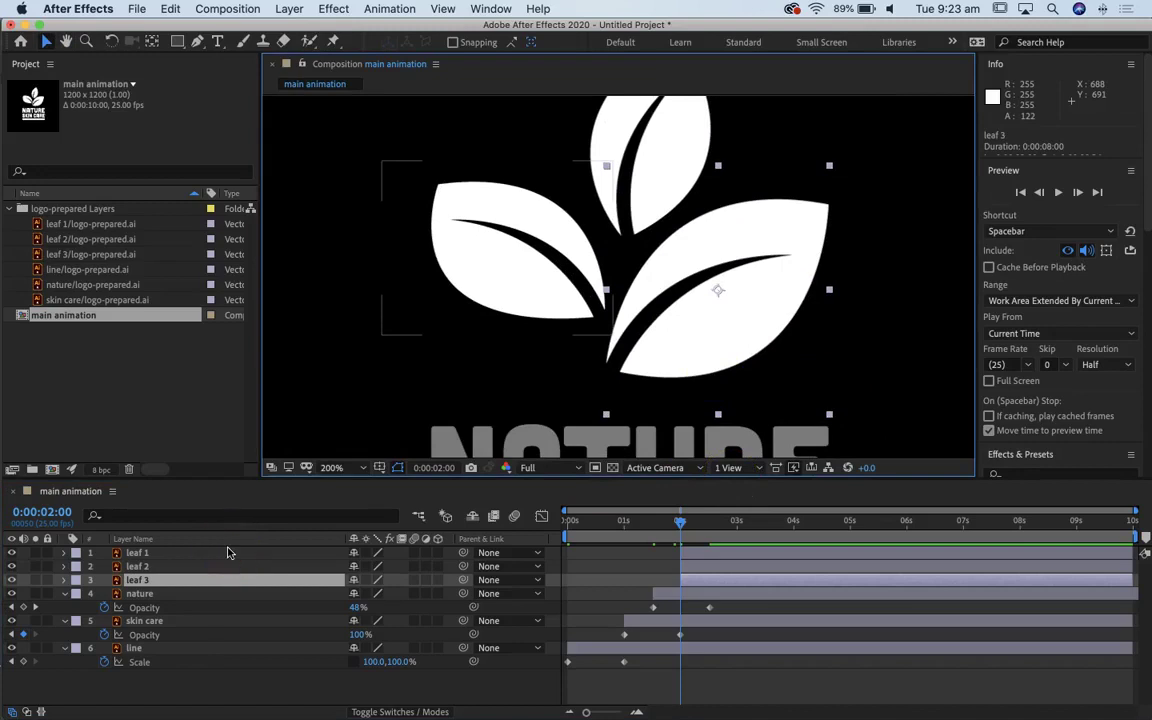
{"action": "left_click", "coordinate": [228, 539]}
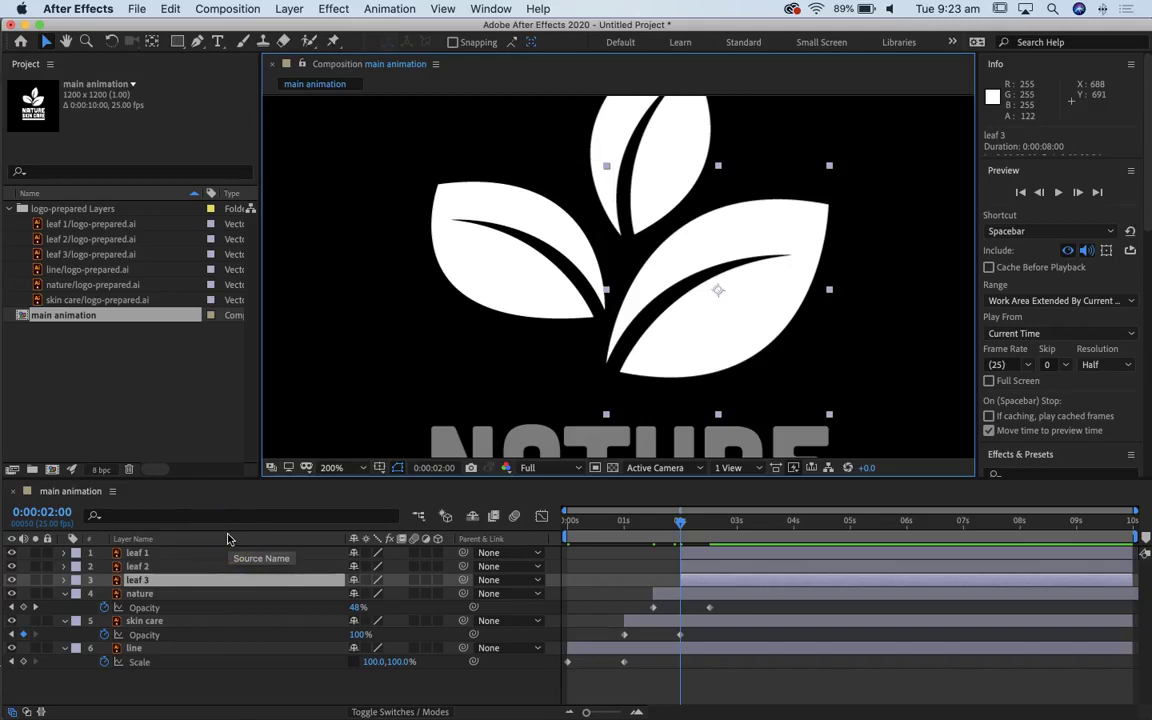
{"action": "left_click_drag", "start_coordinate": [129, 579], "coordinate": [90, 585]}
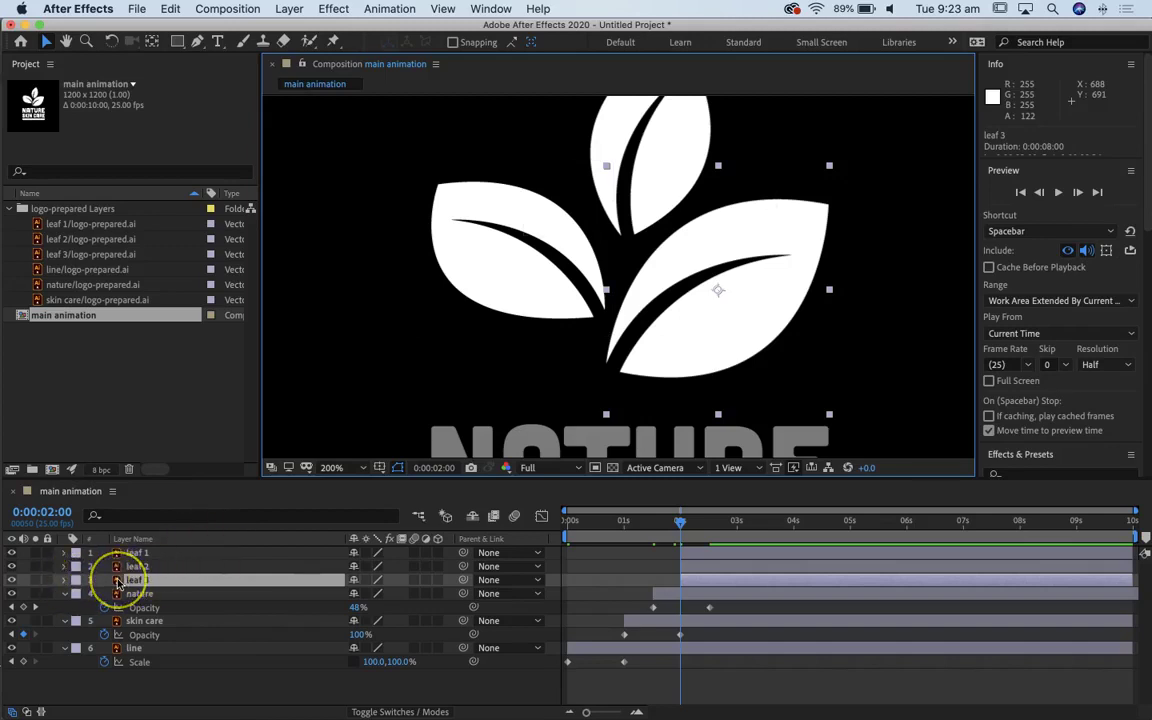
- Try rotating and scaling leaf 3 about its central anchor point, and undo the changes
{"action": "key", "text": "r"}
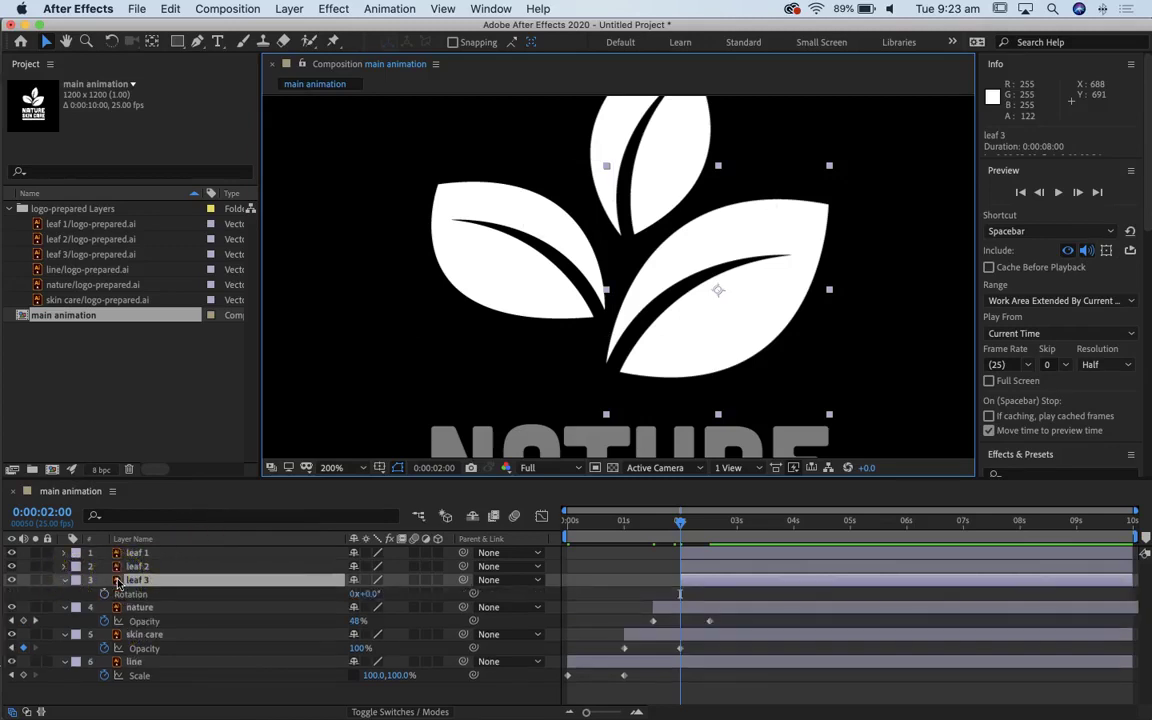
{"action": "left_click", "coordinate": [125, 580]}
{"action": "left_click", "coordinate": [362, 595]}
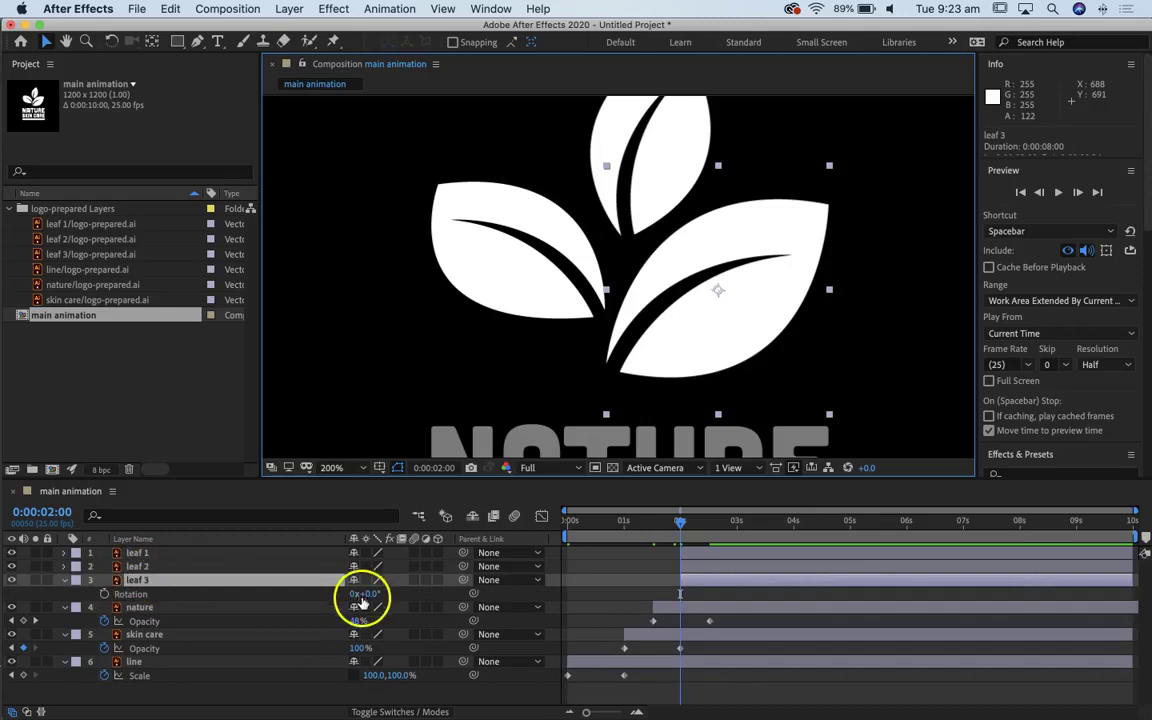
{"action": "mouse_move", "coordinate": [368, 597]}
{"action": "left_mouse_down"}
{"action": "mouse_move", "coordinate": [398, 589]}
{"action": "mouse_move", "coordinate": [340, 591]}
{"action": "mouse_move", "coordinate": [385, 590]}
{"action": "mouse_move", "coordinate": [370, 591]}
{"action": "left_mouse_up"}
{"action": "key", "text": "super+z"}
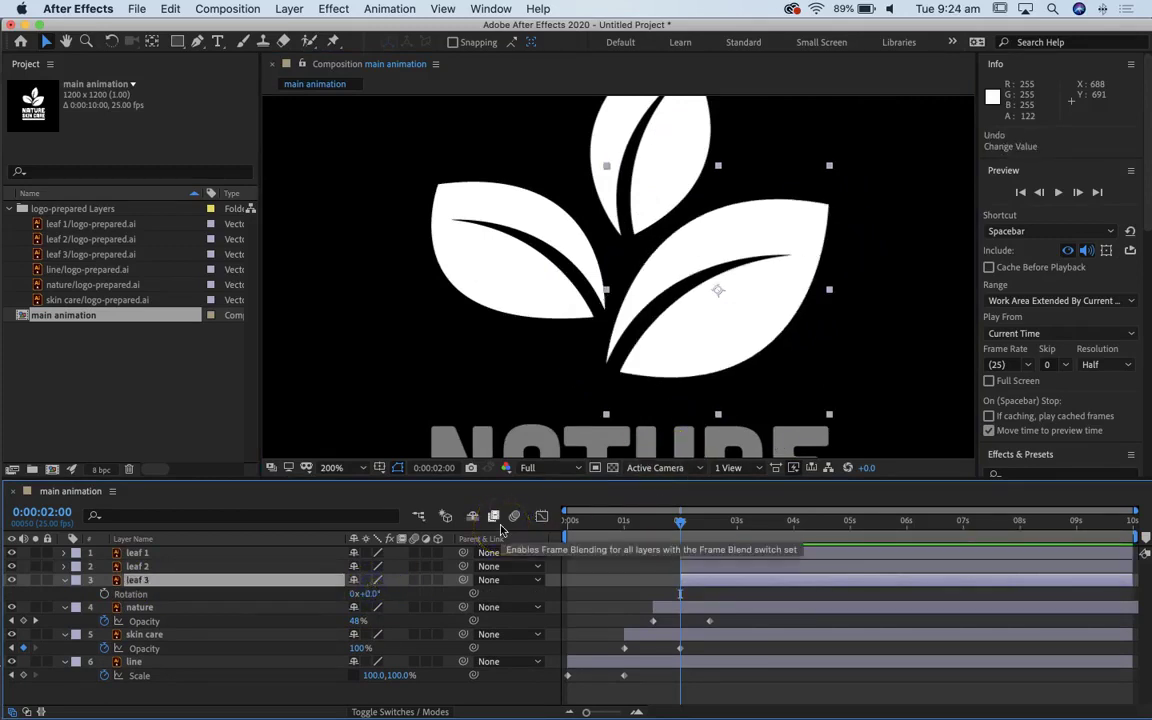
{"action": "left_click_drag", "start_coordinate": [404, 592], "coordinate": [375, 593]}
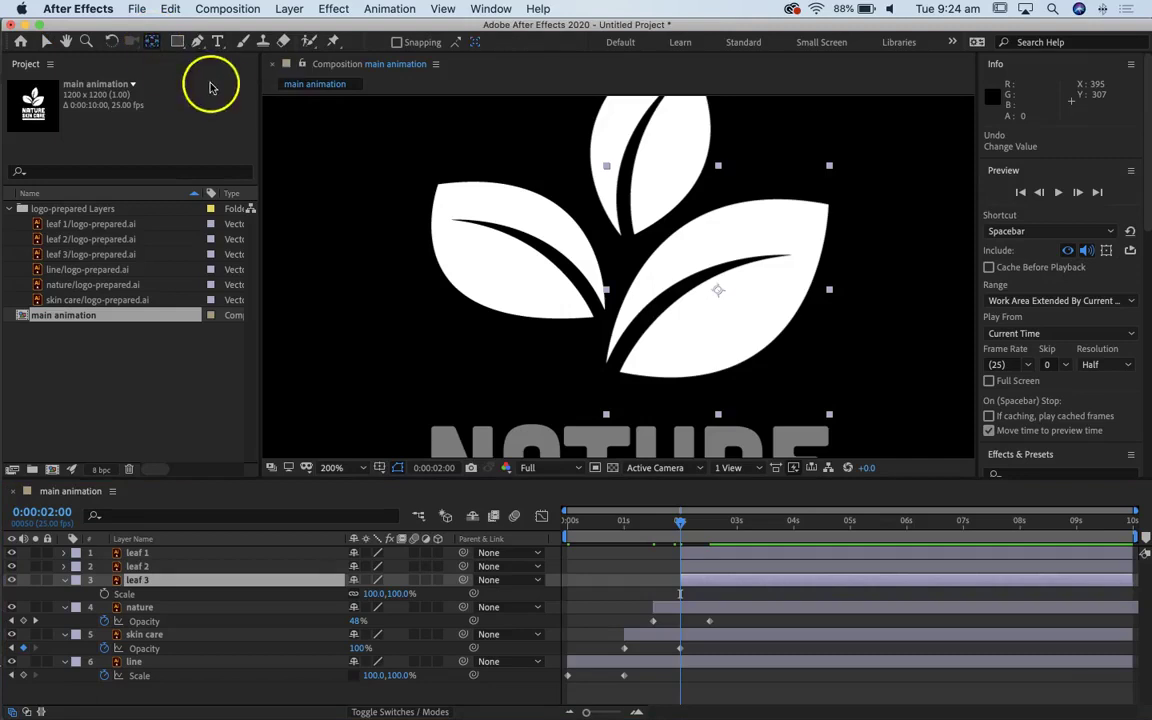
- Move leaf 3's anchor point to the base of the leaf with the Pan Behind tool
{"action": "left_click", "coordinate": [152, 43]}
{"action": "left_click", "coordinate": [154, 46]}
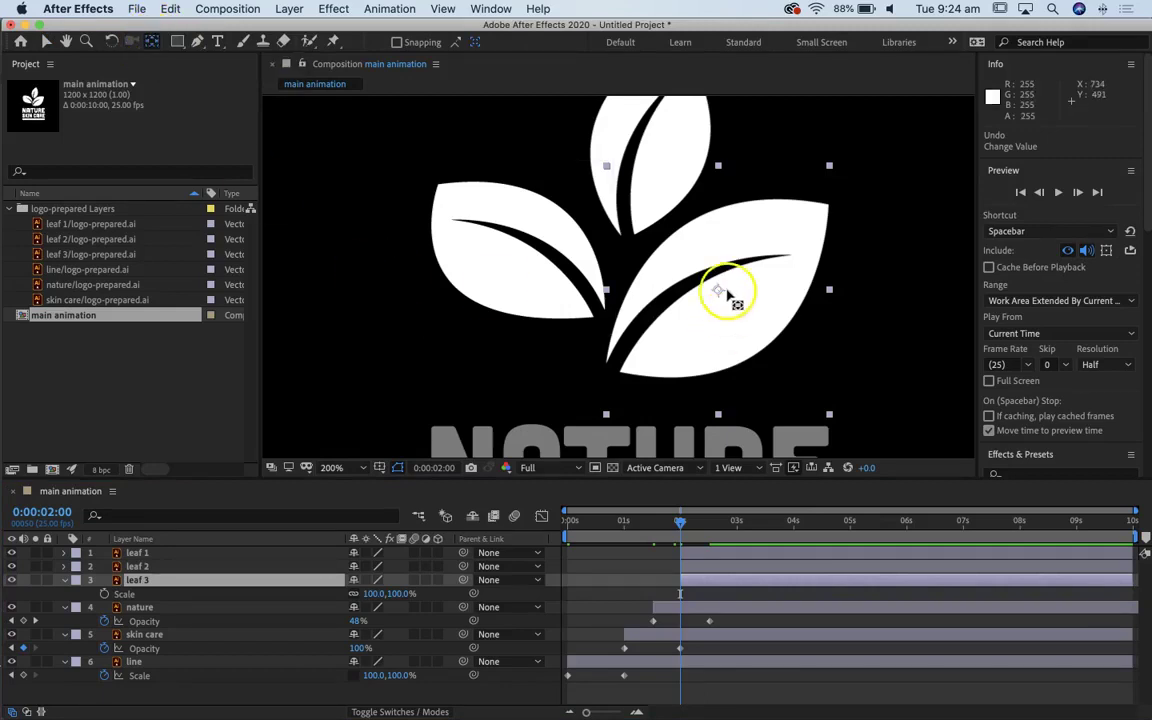
{"action": "left_click_drag", "start_coordinate": [718, 292], "coordinate": [615, 365]}
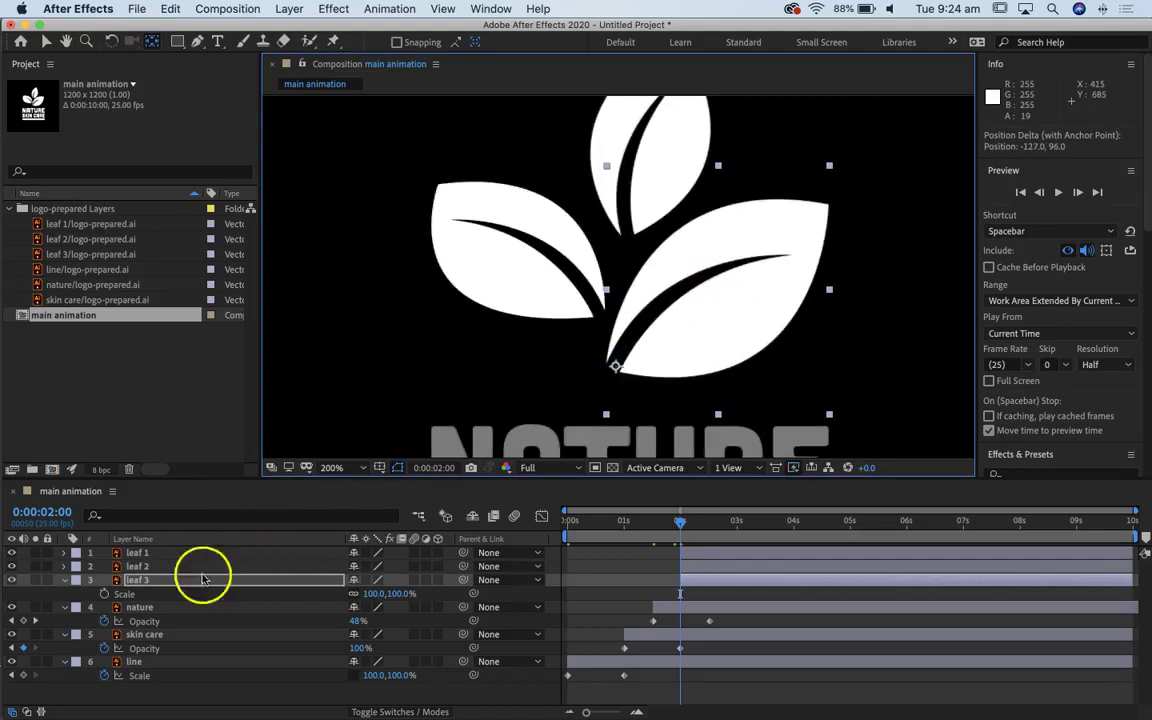
- Try scaling leaf 3 from its base anchor point, and undo the scale change
{"action": "mouse_move", "coordinate": [390, 597]}
{"action": "left_mouse_down"}
{"action": "mouse_move", "coordinate": [420, 594]}
{"action": "mouse_move", "coordinate": [385, 594]}
{"action": "left_mouse_up"}
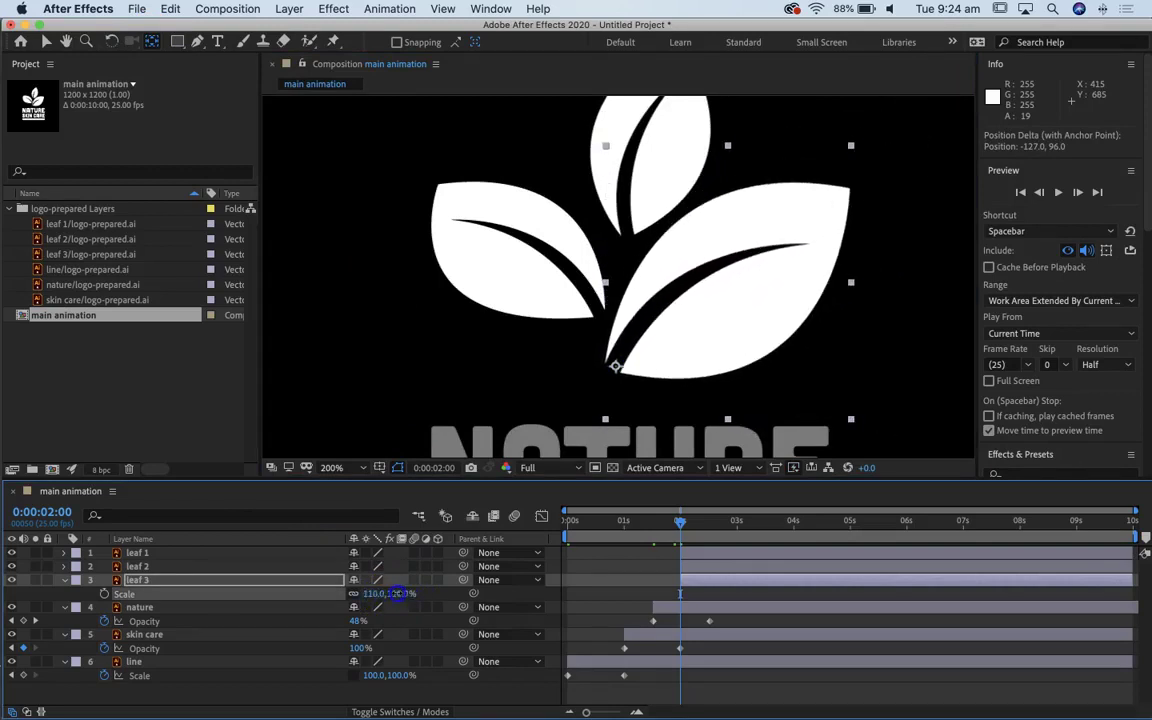
{"action": "key", "text": "super+z"}
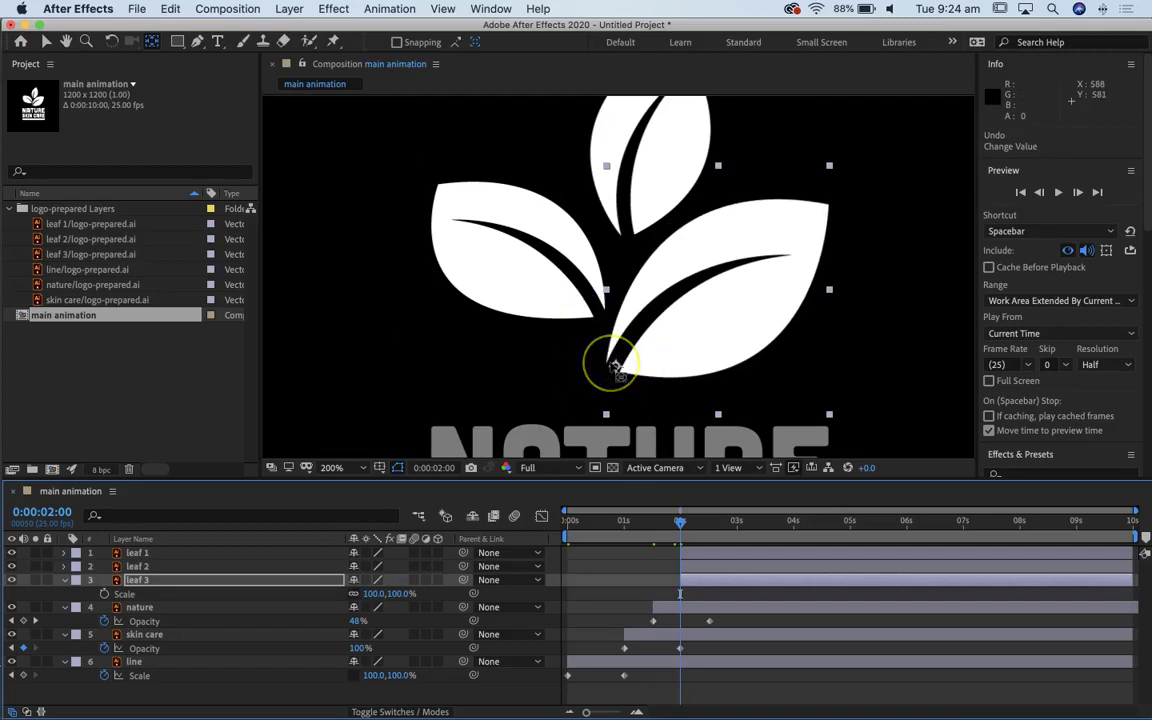
{"action": "left_click_drag", "start_coordinate": [617, 367], "coordinate": [617, 405]}
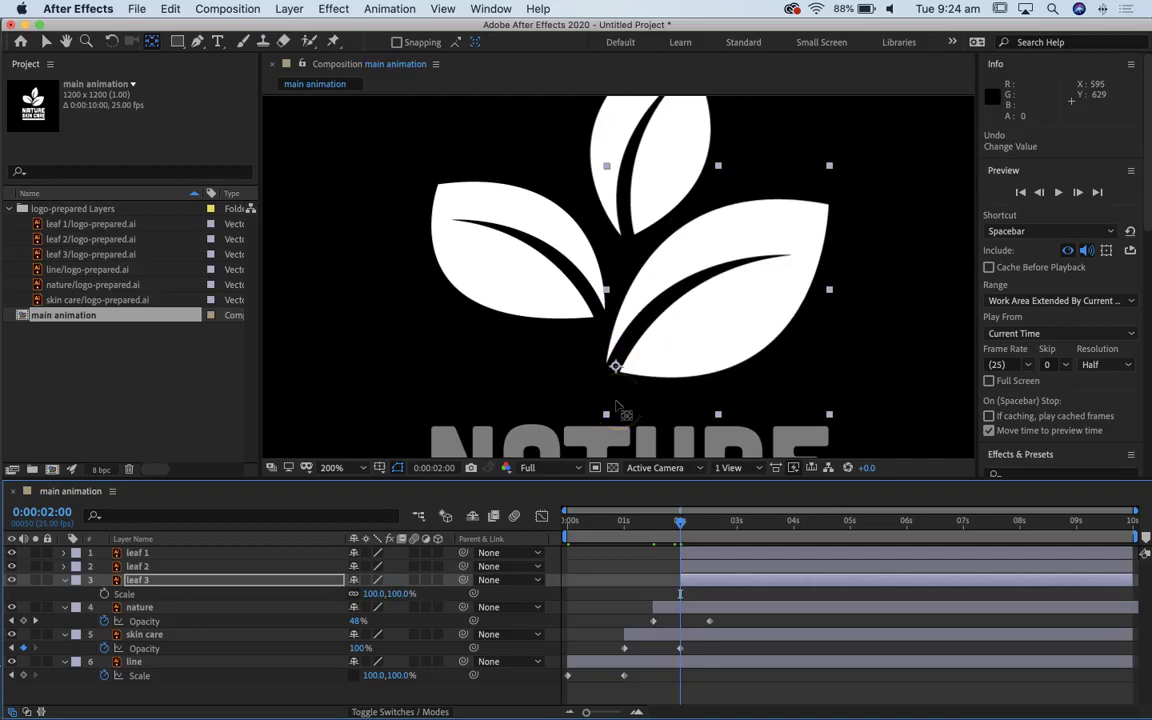
- Move the anchor points of leaf 2 and leaf 1 to the bases of their leaves
{"action": "left_click", "coordinate": [142, 568]}
{"action": "left_click_drag", "start_coordinate": [650, 145], "coordinate": [625, 232]}
{"action": "left_click", "coordinate": [138, 554]}
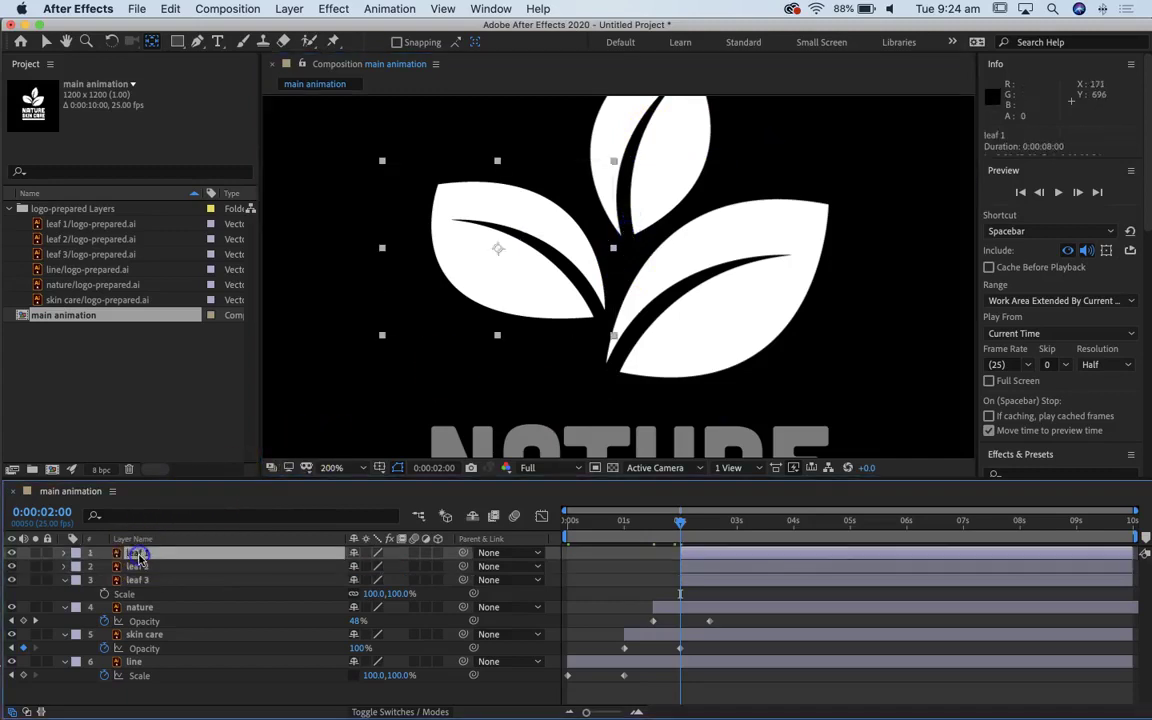
{"action": "left_click_drag", "start_coordinate": [497, 248], "coordinate": [583, 300]}
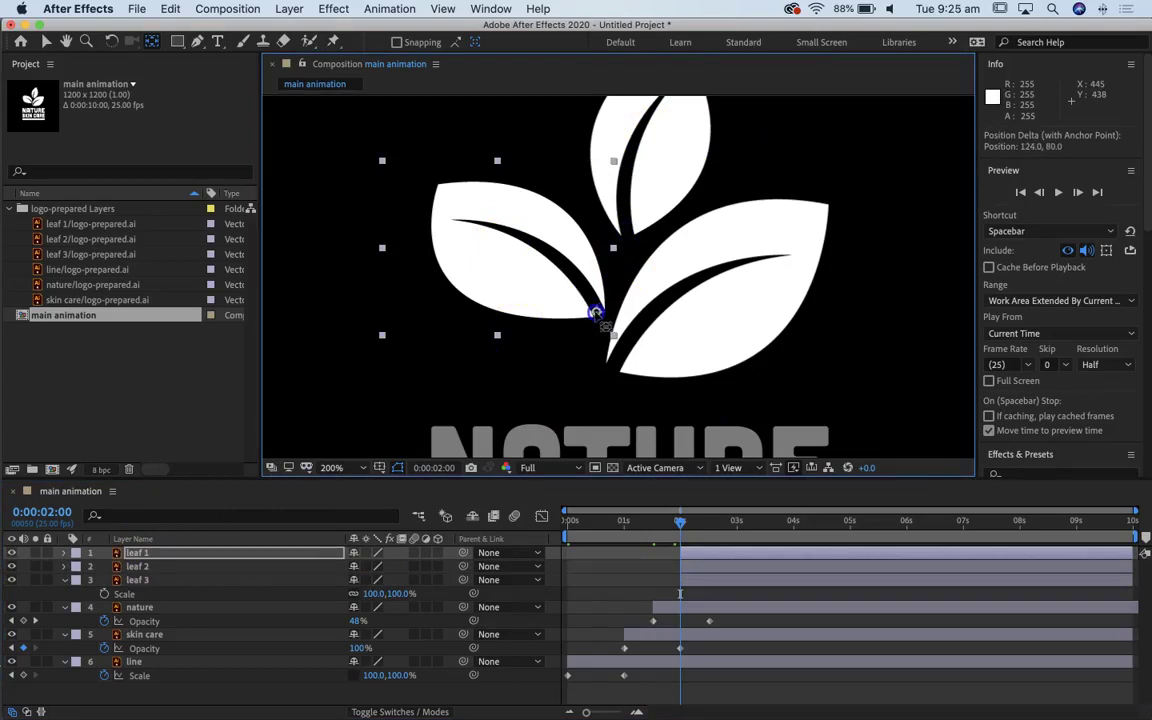
{"action": "left_click", "coordinate": [618, 450]}
{"action": "left_click", "coordinate": [712, 540]}
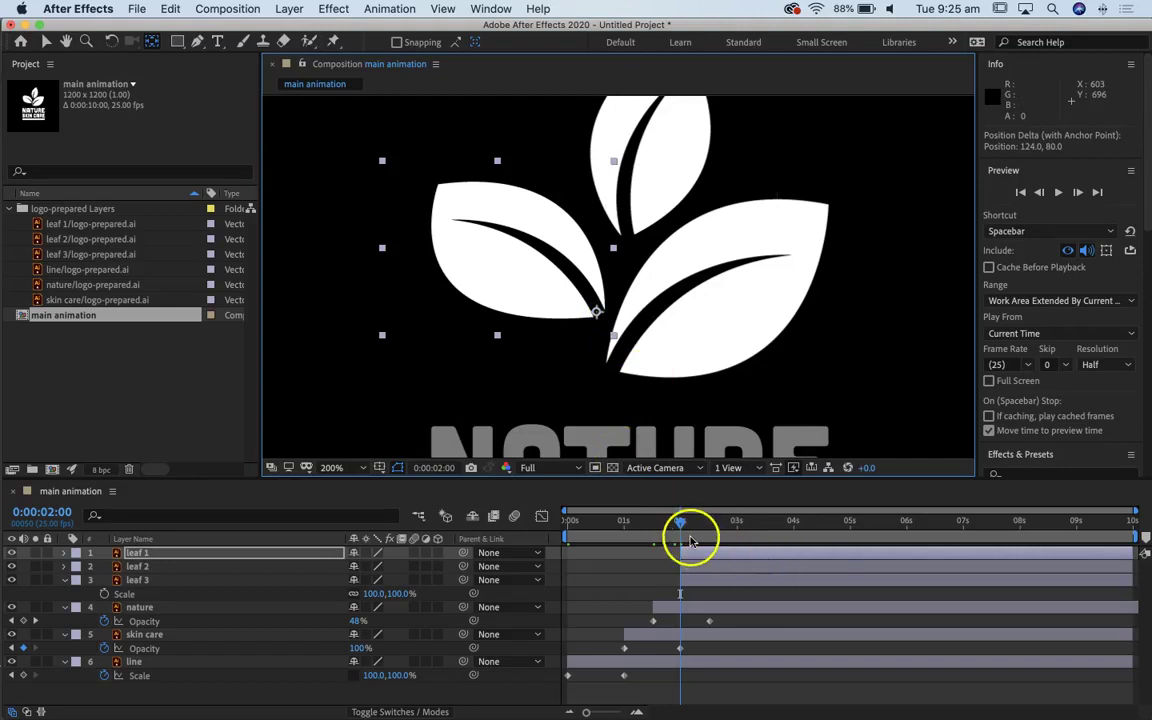
{"action": "left_click_drag", "start_coordinate": [596, 312], "coordinate": [597, 310]}
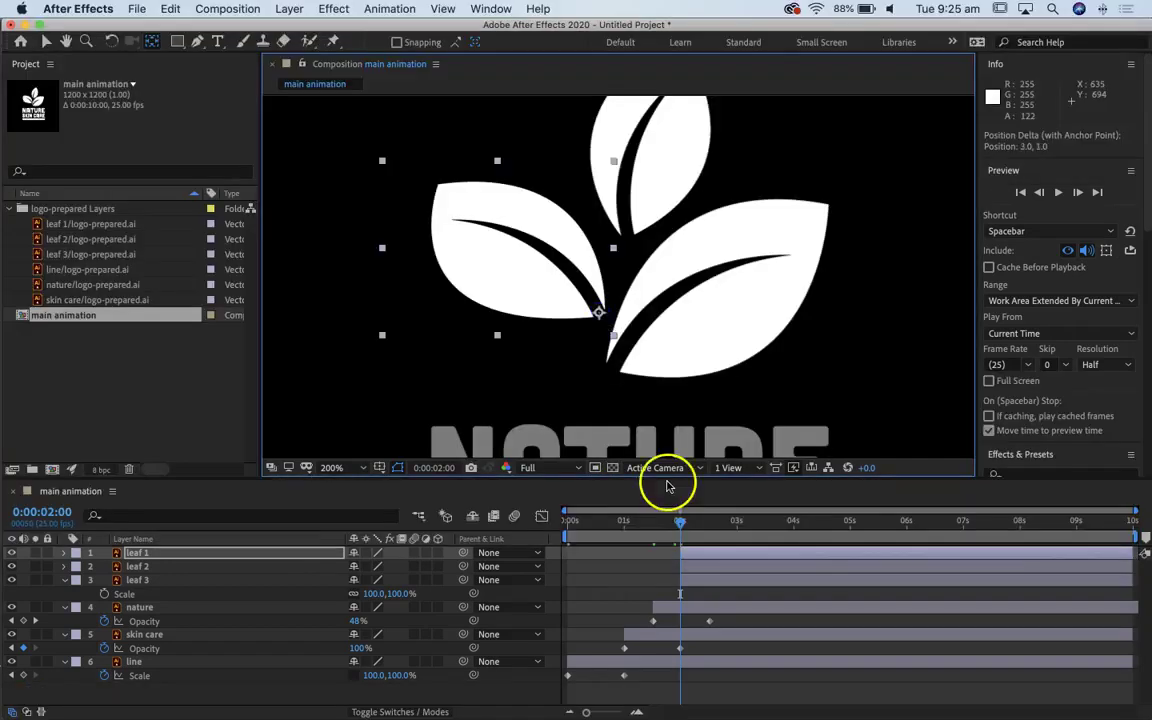
- Display leaf 3's rotation and opacity alongside its scale, and collapse and re-expand the layer's full property list
{"action": "left_click", "coordinate": [138, 580]}
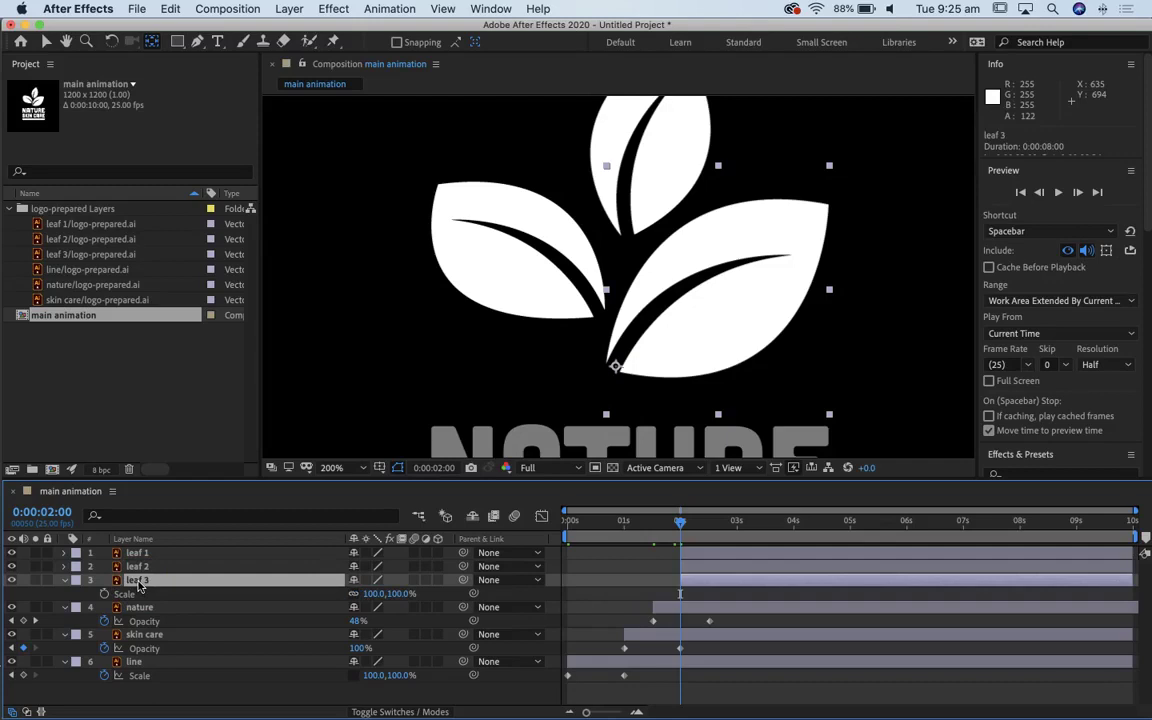
{"action": "key", "text": "shift+r"}
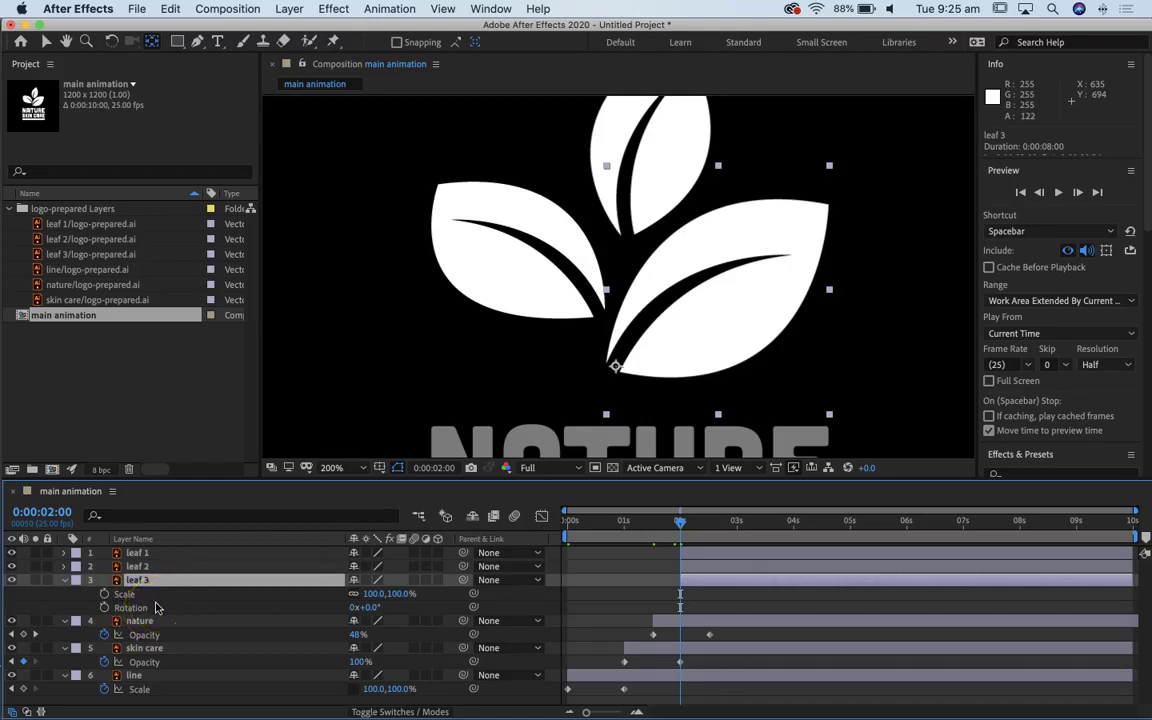
{"action": "key", "text": "shift+t"}
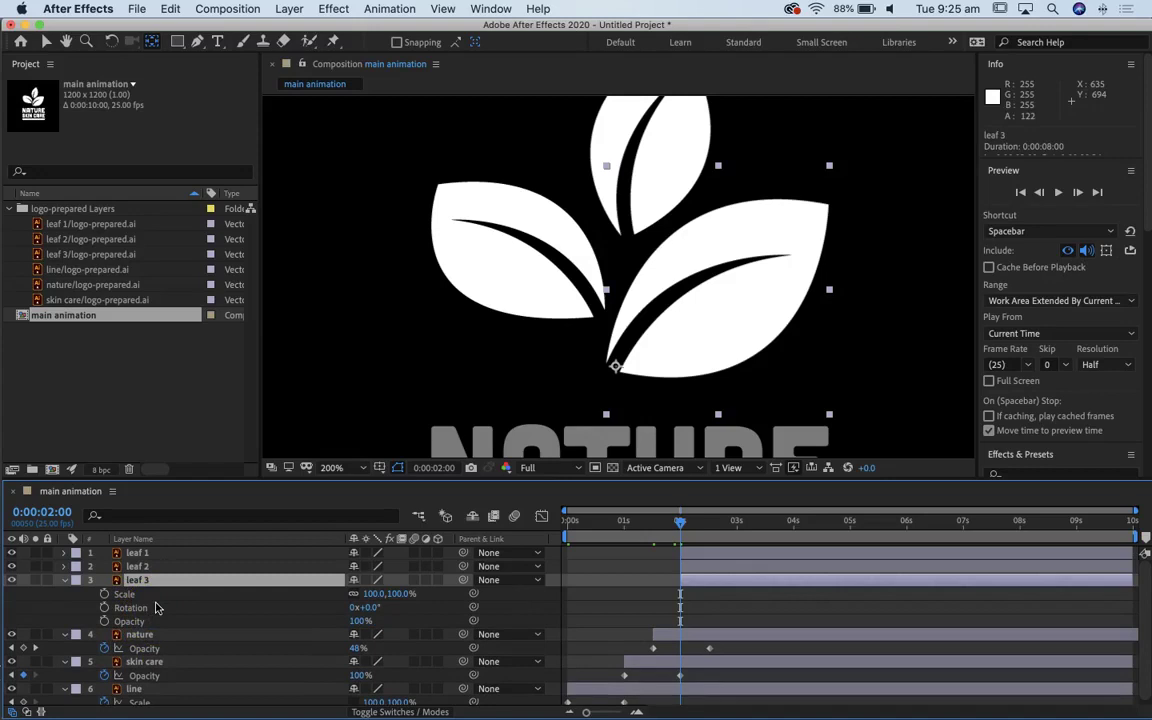
{"action": "left_click", "coordinate": [64, 580]}
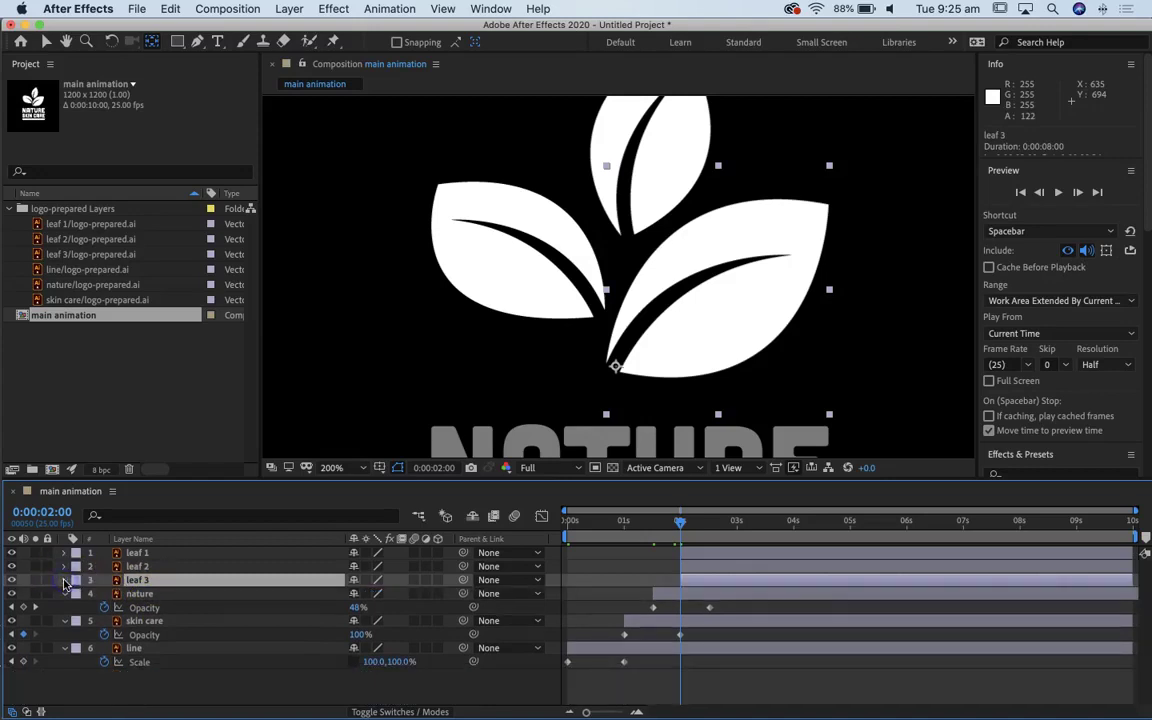
{"action": "left_click", "coordinate": [64, 580]}
{"action": "left_click", "coordinate": [64, 580]}
{"action": "left_click", "coordinate": [64, 580]}
{"action": "left_click", "coordinate": [78, 596]}
{"action": "left_click", "coordinate": [78, 596]}
{"action": "left_click", "coordinate": [64, 580]}
- Show only the scale, rotation and opacity properties of the leaf 3 layer
{"action": "left_click", "coordinate": [136, 580]}
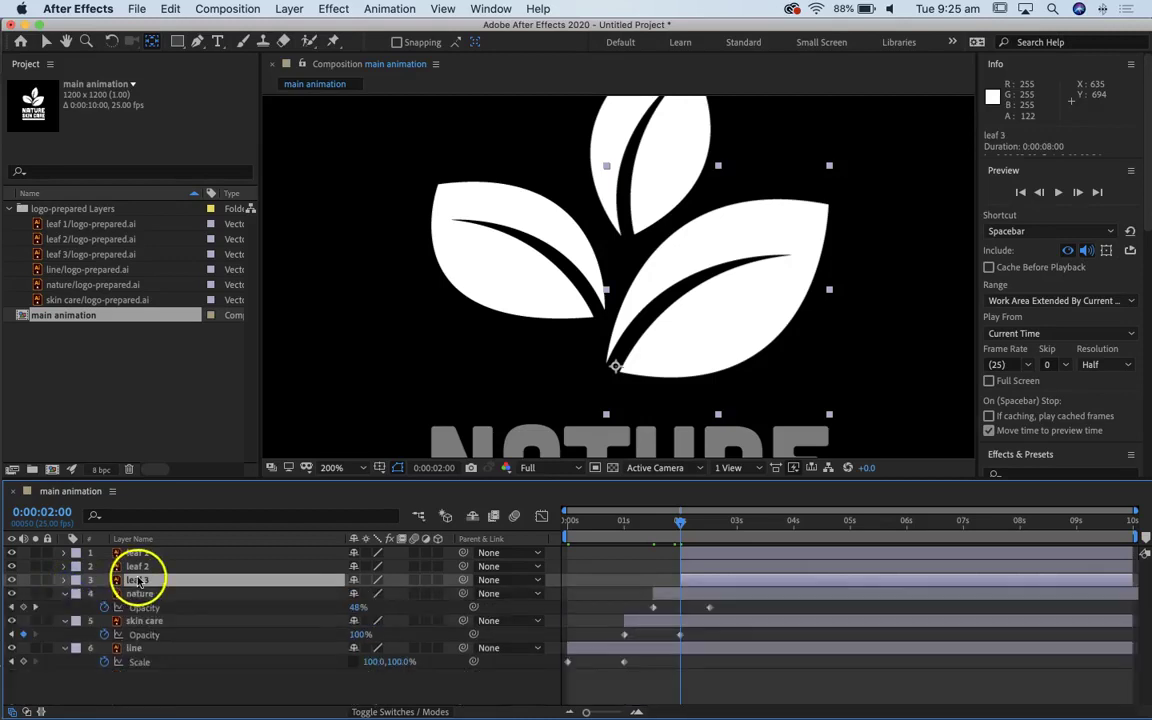
{"action": "key", "text": "s"}
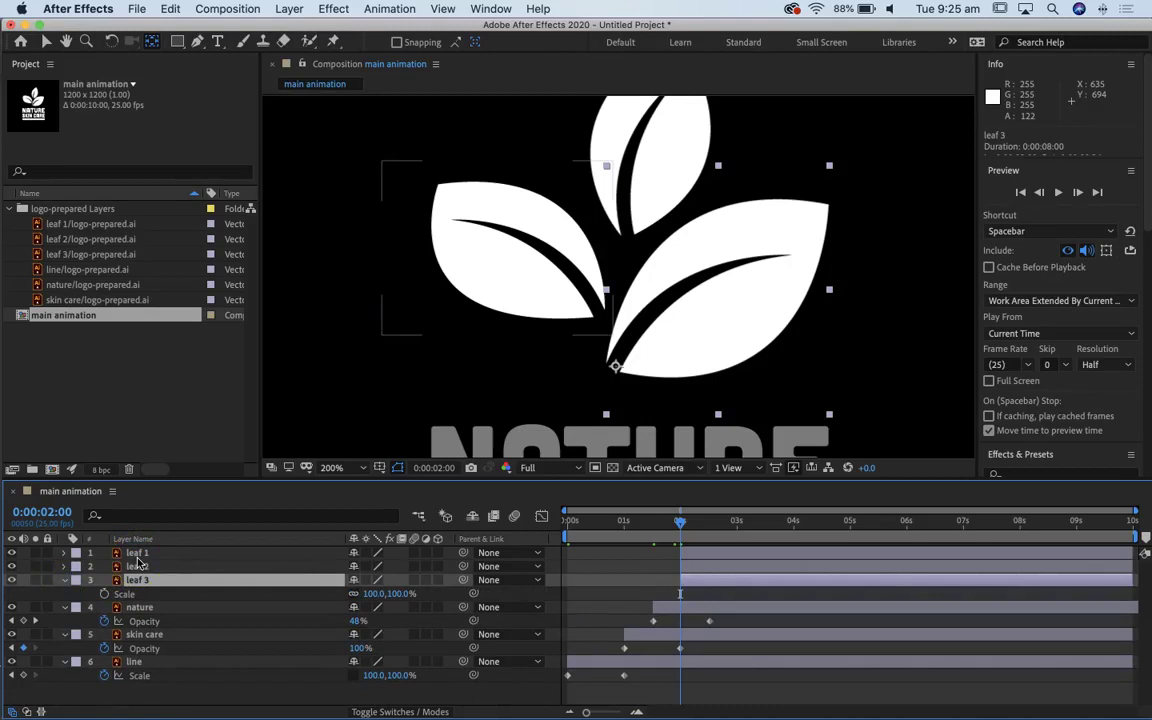
{"action": "key", "text": "shift+r"}
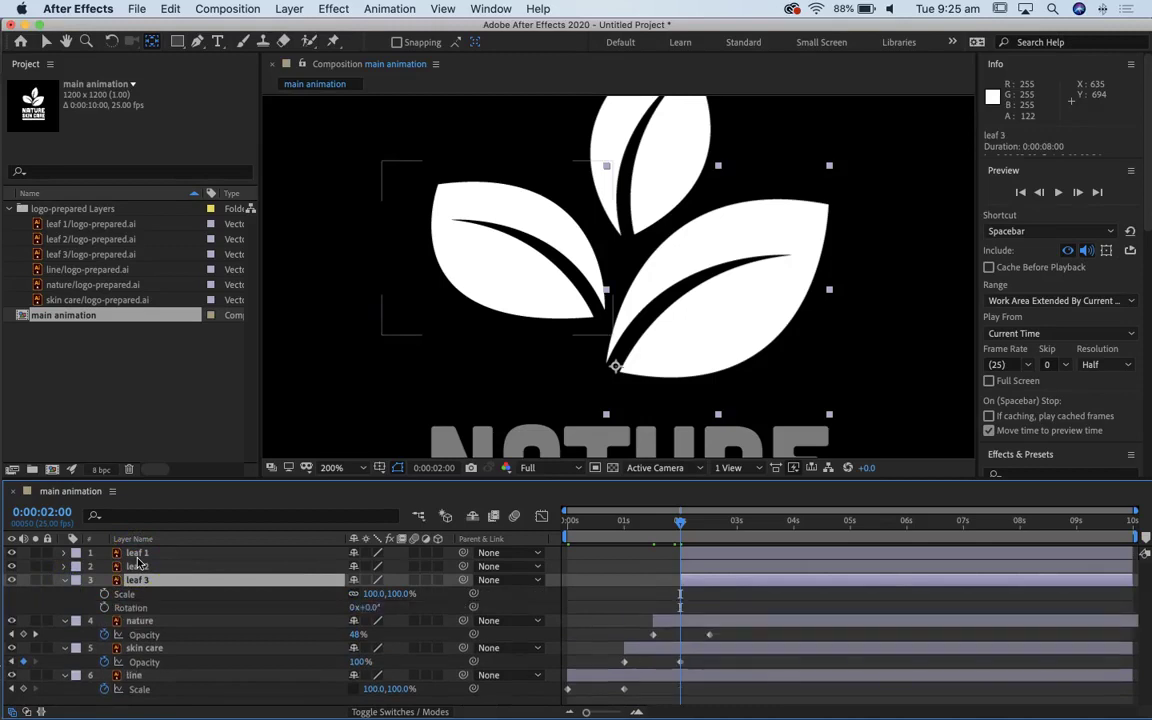
{"action": "key", "text": "shift+t"}
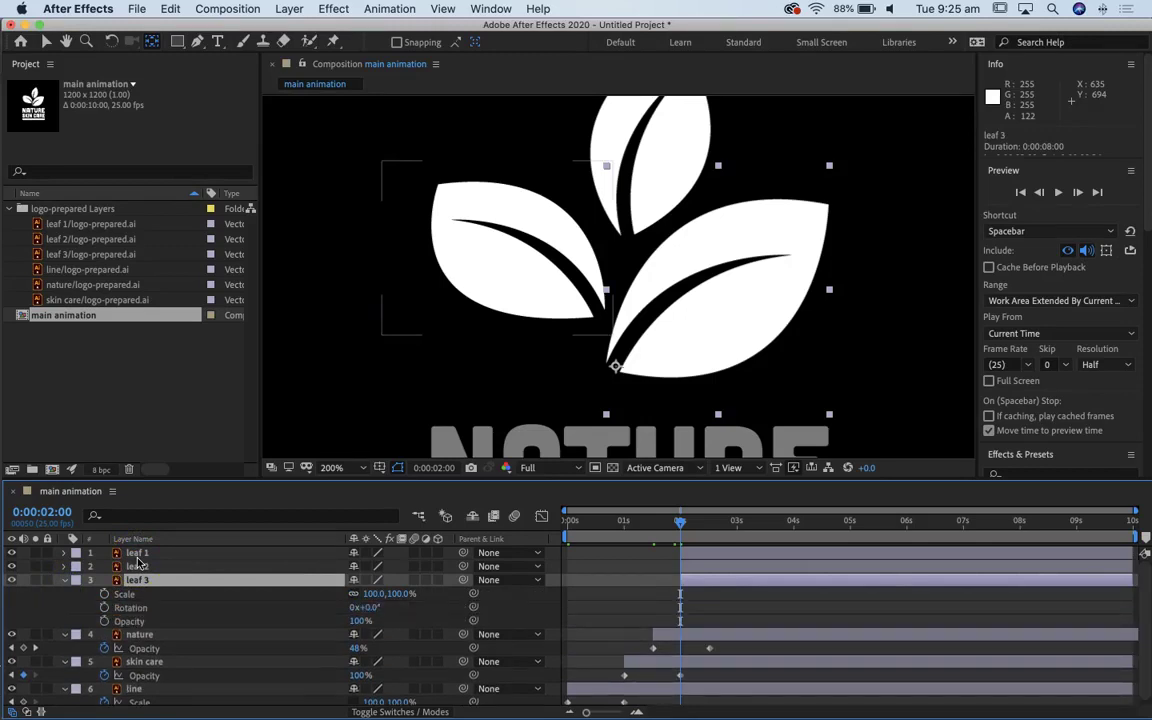
- Collapse the nature and skin care layers, and add scale, rotation and opacity keyframes to leaf 3 at 2 seconds
{"action": "left_click", "coordinate": [64, 635]}
{"action": "left_click", "coordinate": [64, 648]}
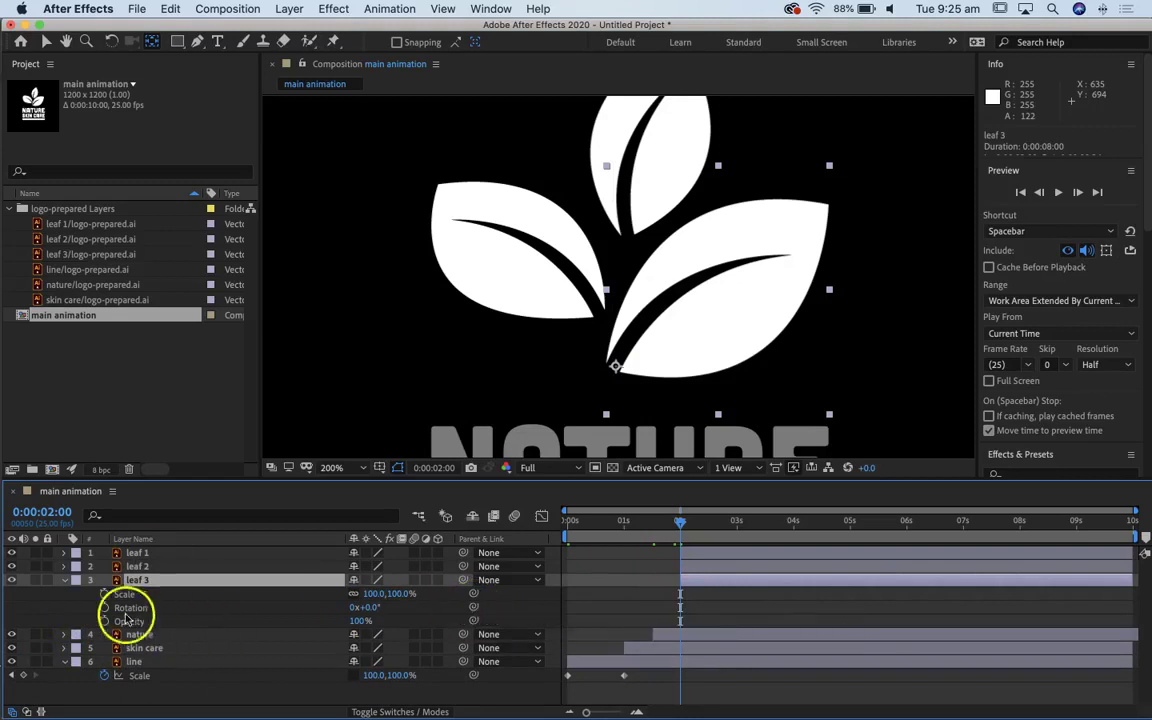
{"action": "left_click", "coordinate": [104, 594]}
{"action": "left_click", "coordinate": [104, 608]}
{"action": "left_click", "coordinate": [104, 621]}
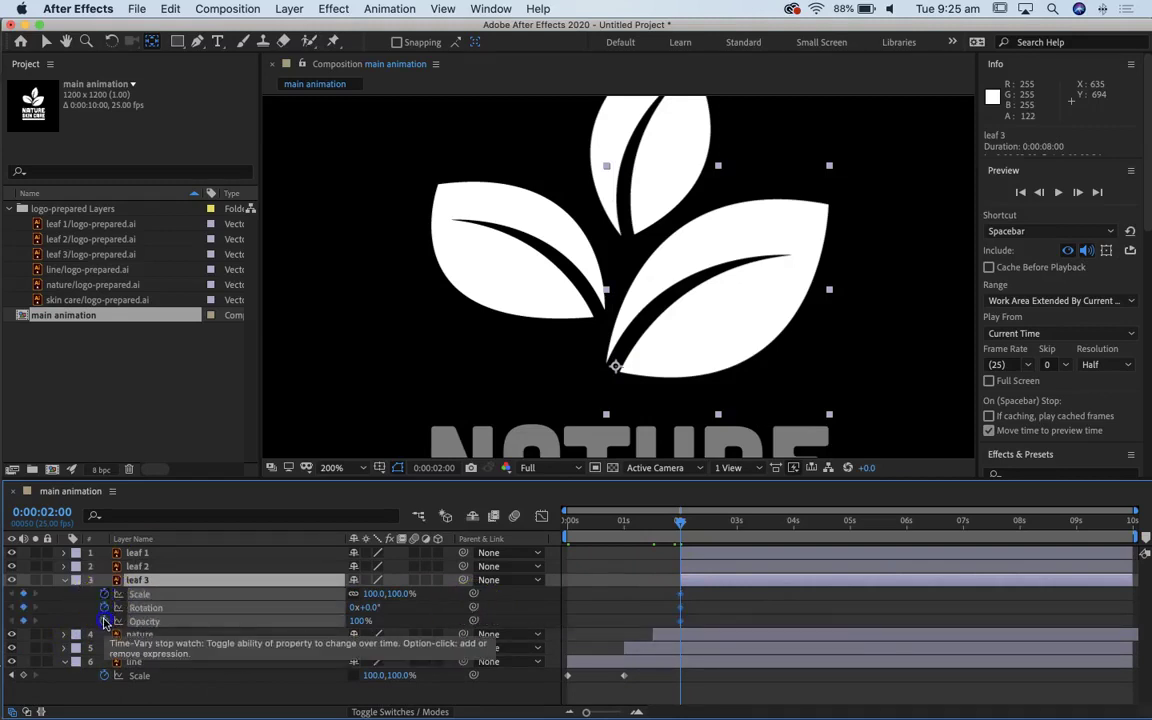
- Add scale, rotation and opacity keyframes to leaf 3 at 3 seconds
{"action": "left_click", "coordinate": [730, 487]}
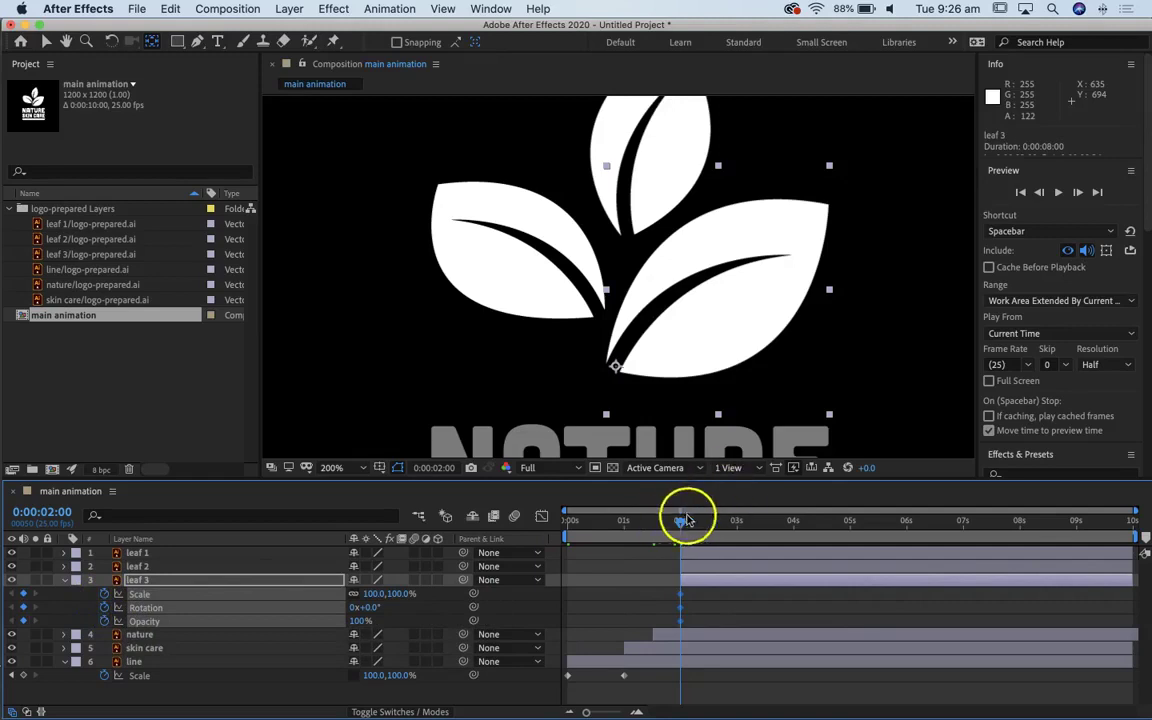
{"action": "left_click_drag", "start_coordinate": [681, 519], "coordinate": [741, 534]}
{"action": "left_click", "coordinate": [24, 594]}
{"action": "left_click", "coordinate": [24, 607]}
{"action": "left_click", "coordinate": [24, 621]}
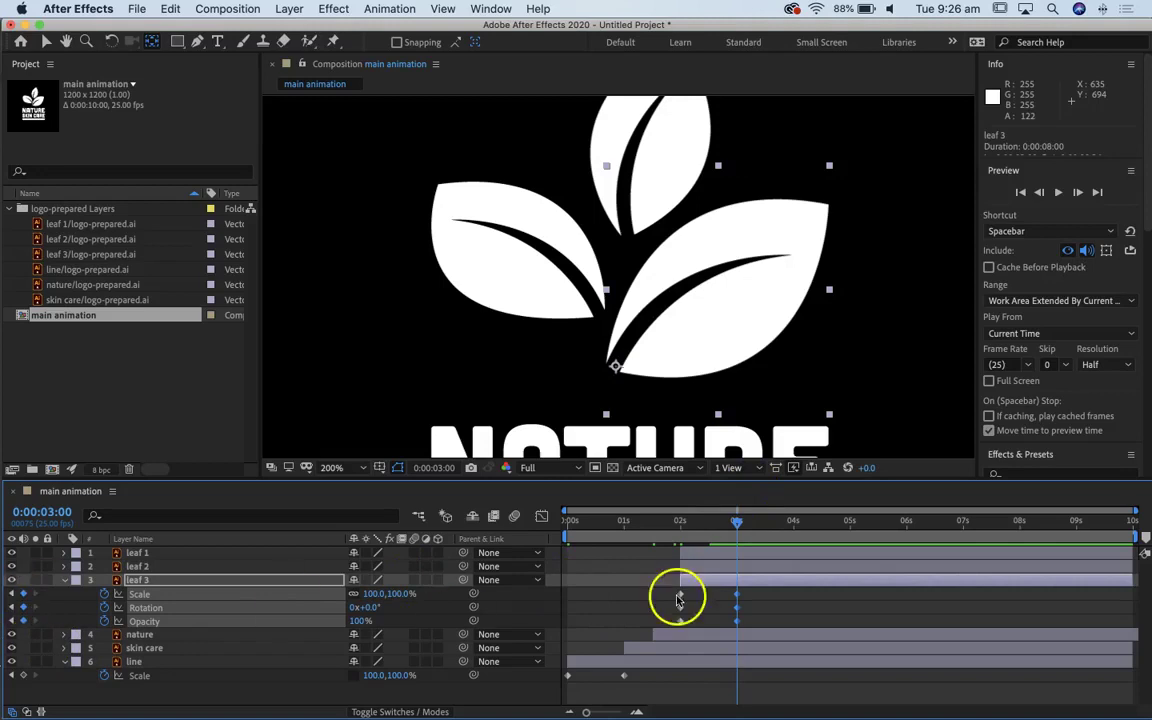
- At 2 seconds, set leaf 3's scale to 39%, rotation to -32° and opacity to 0%, and collapse the layer
{"action": "left_click_drag", "start_coordinate": [737, 522], "coordinate": [680, 530]}
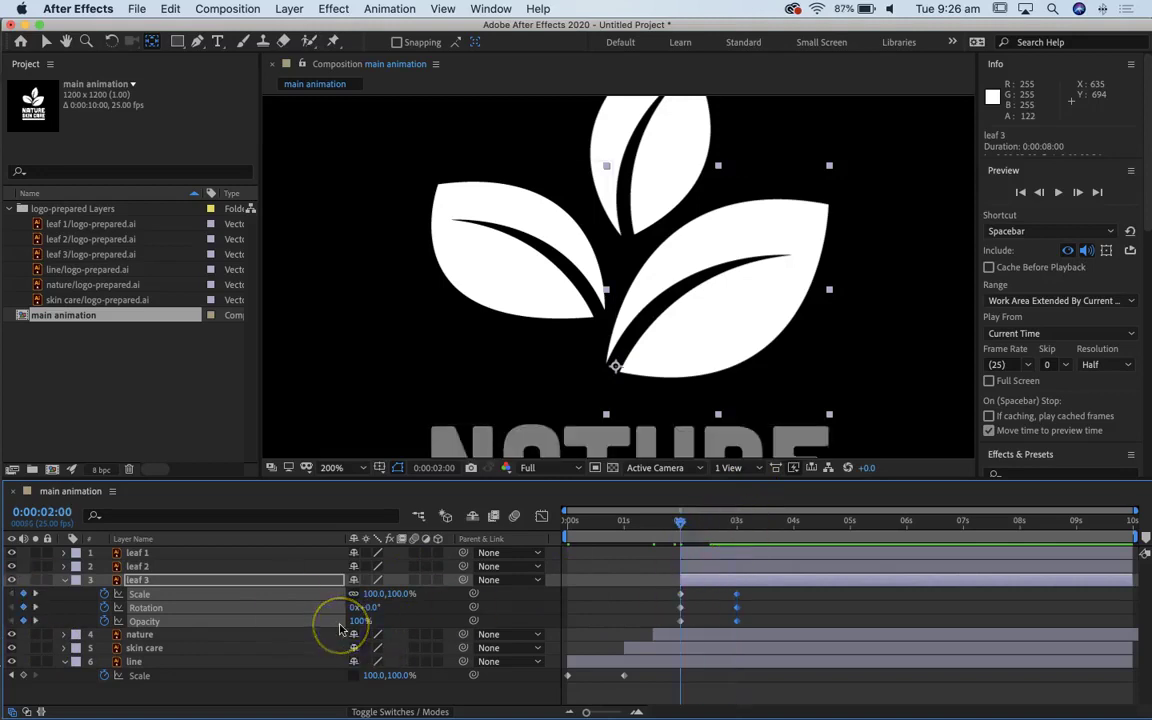
{"action": "left_click_drag", "start_coordinate": [372, 594], "coordinate": [190, 644]}
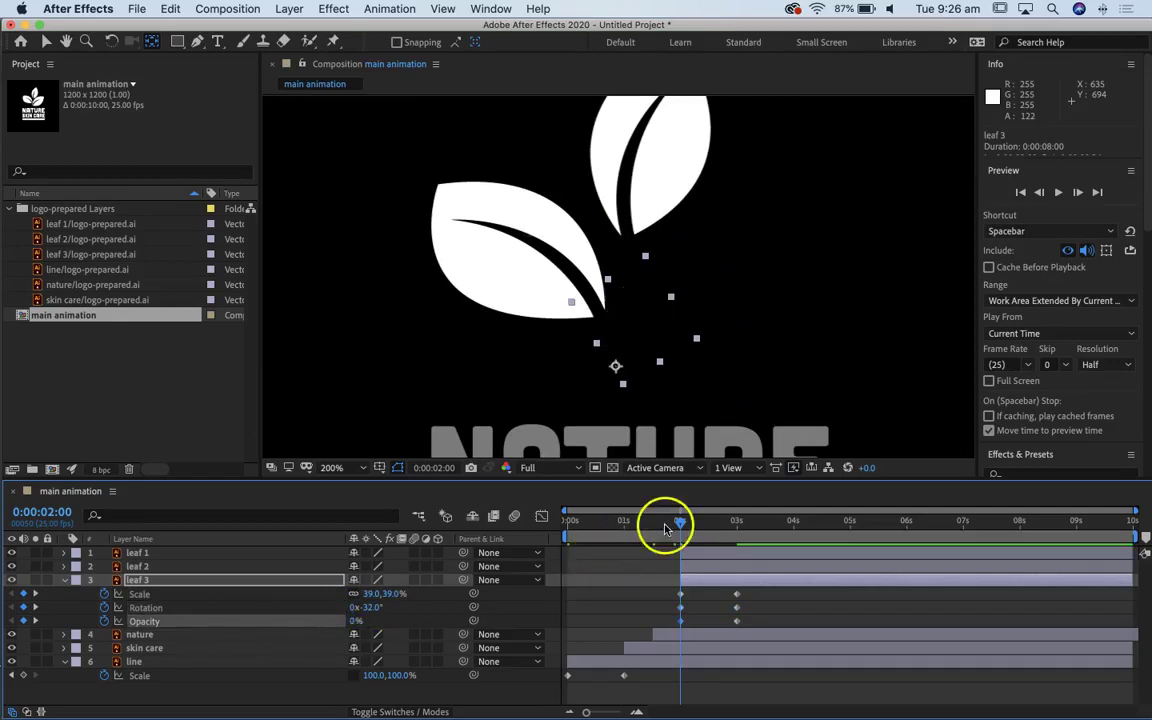
{"action": "left_click_drag", "start_coordinate": [680, 523], "coordinate": [751, 518]}
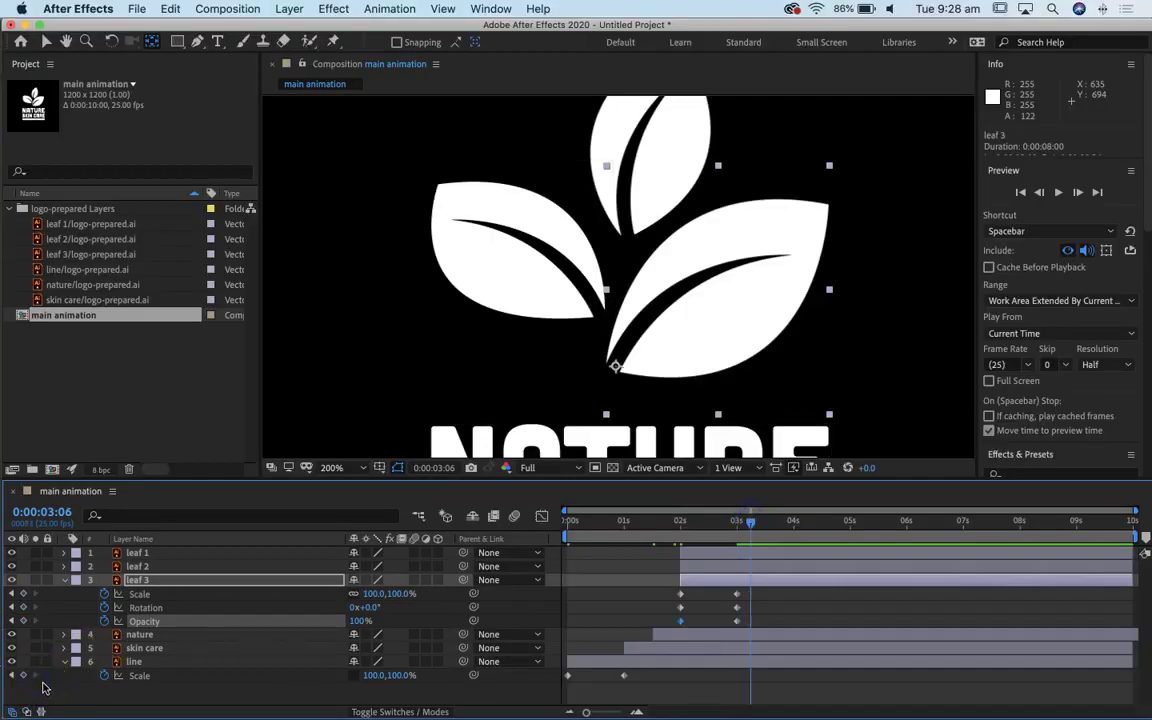
{"action": "left_click", "coordinate": [141, 553]}
{"action": "left_click", "coordinate": [77, 582]}
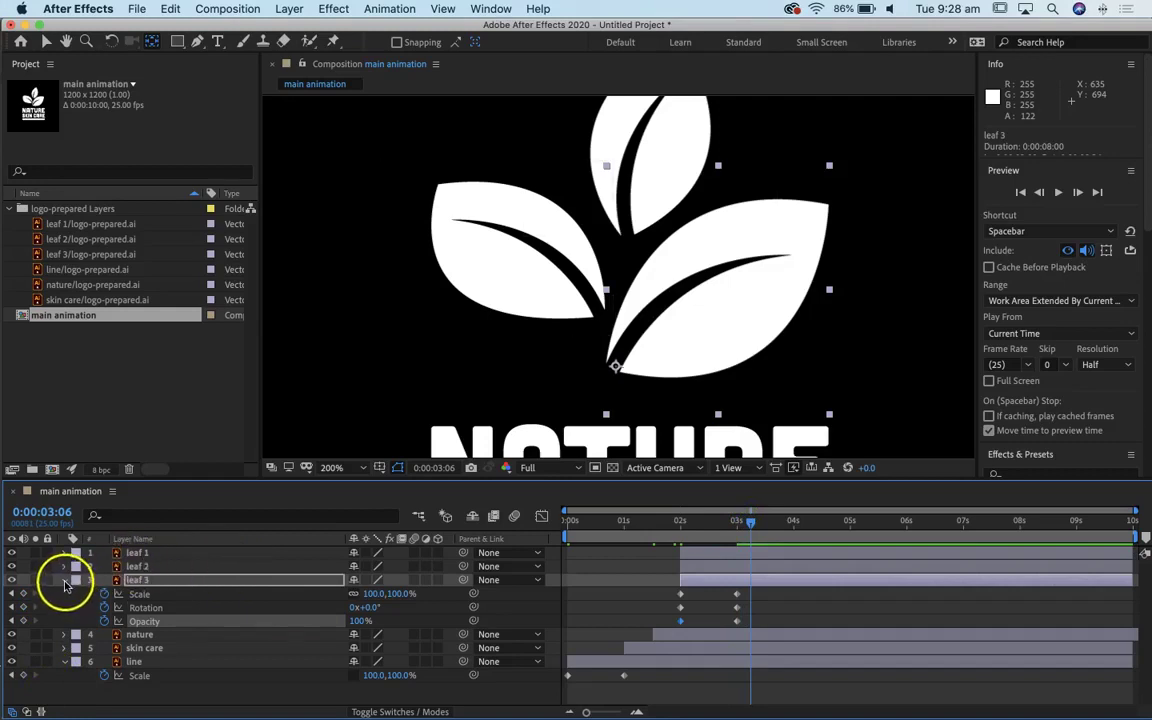
{"action": "left_click", "coordinate": [66, 581]}
- Return to 2 seconds and show only the rotation, opacity and scale properties of the leaf 2 layer
{"action": "left_click", "coordinate": [137, 568]}
{"action": "left_click_drag", "start_coordinate": [652, 522], "coordinate": [681, 528]}
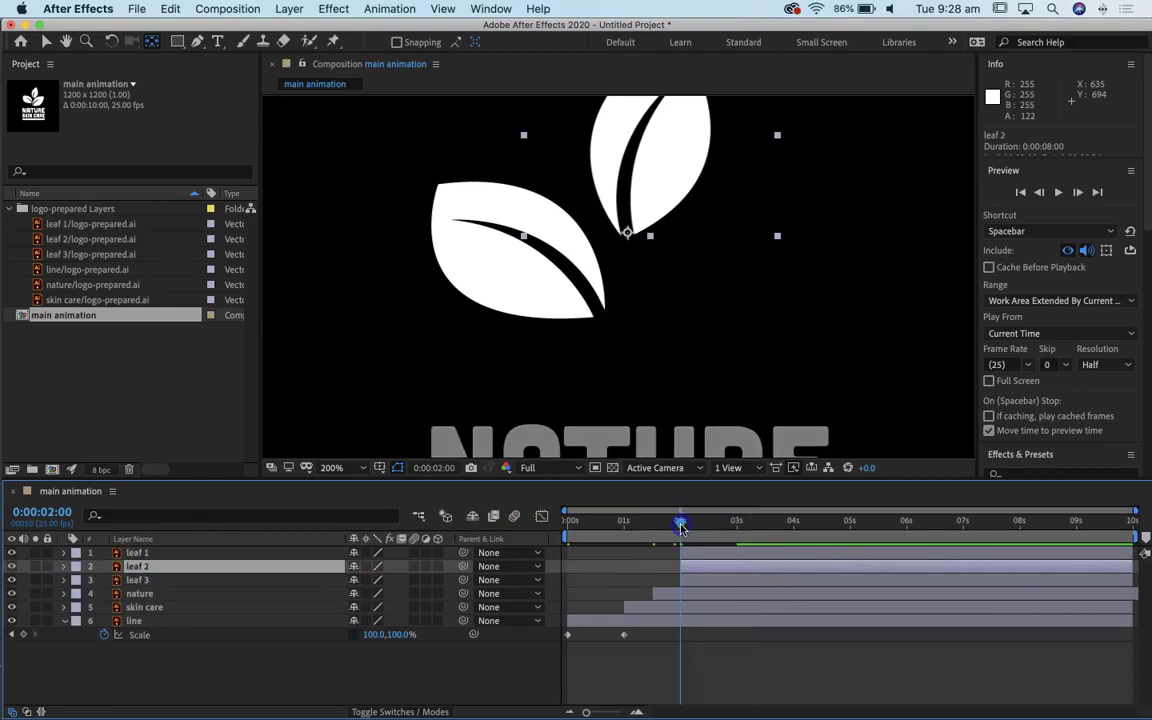
{"action": "left_click", "coordinate": [64, 567]}
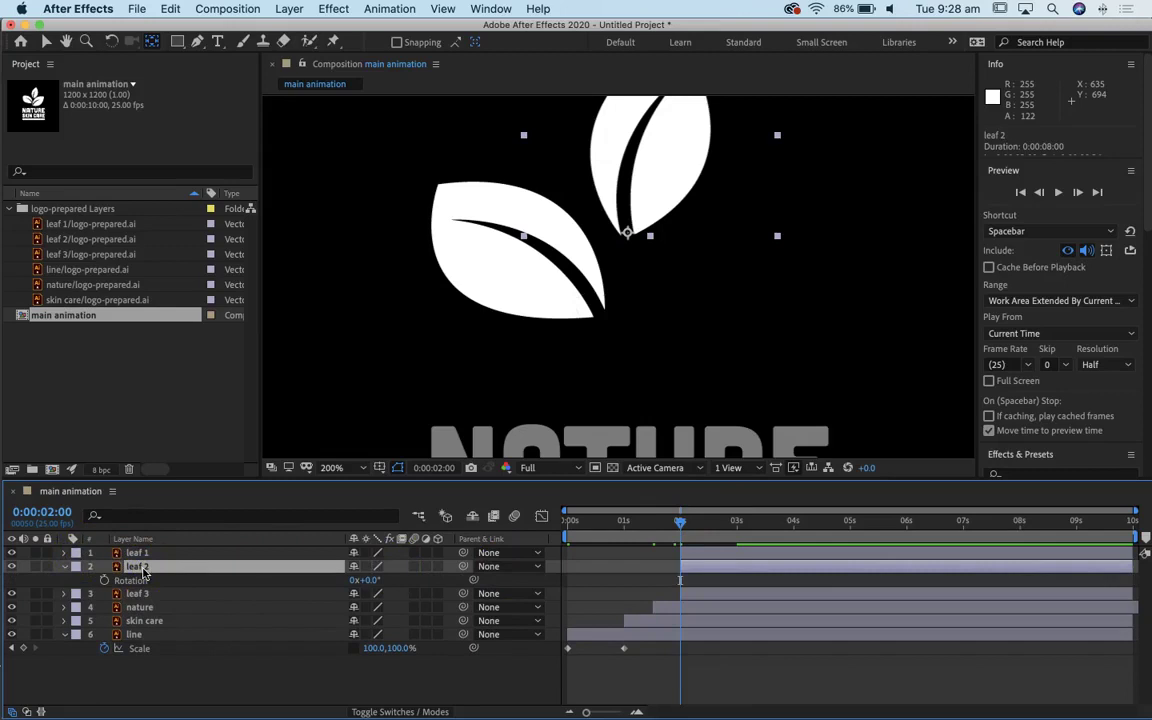
{"action": "key", "text": "shift+t"}
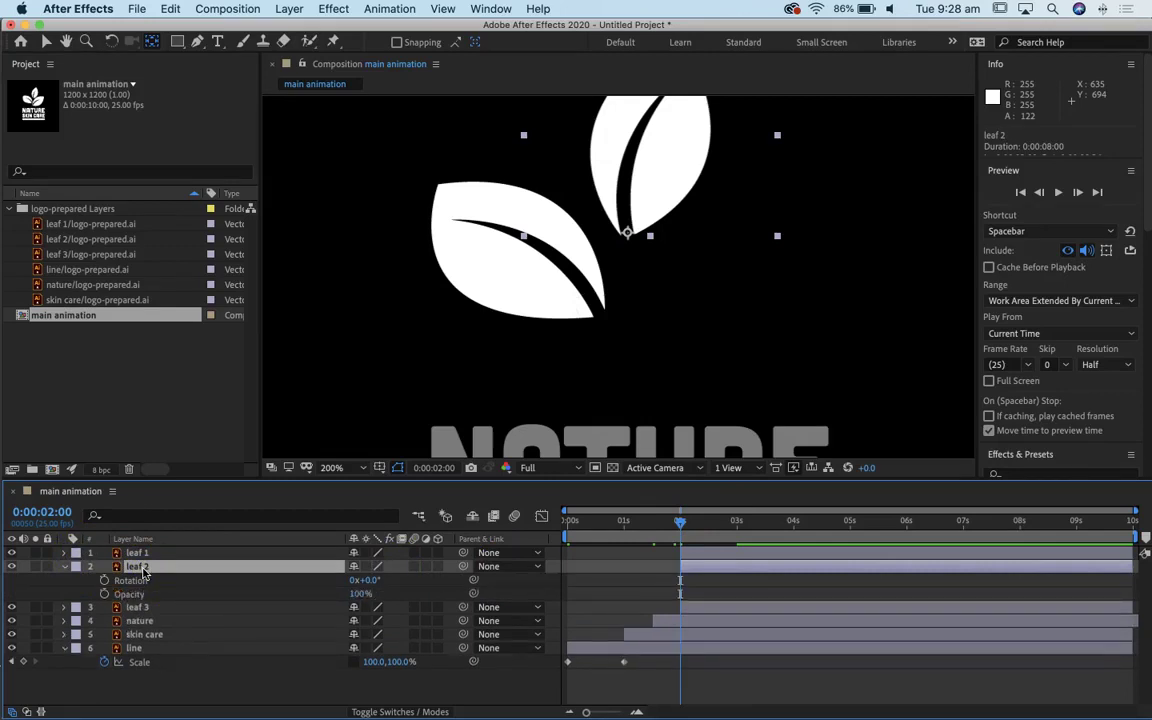
{"action": "key", "text": "shift+s"}
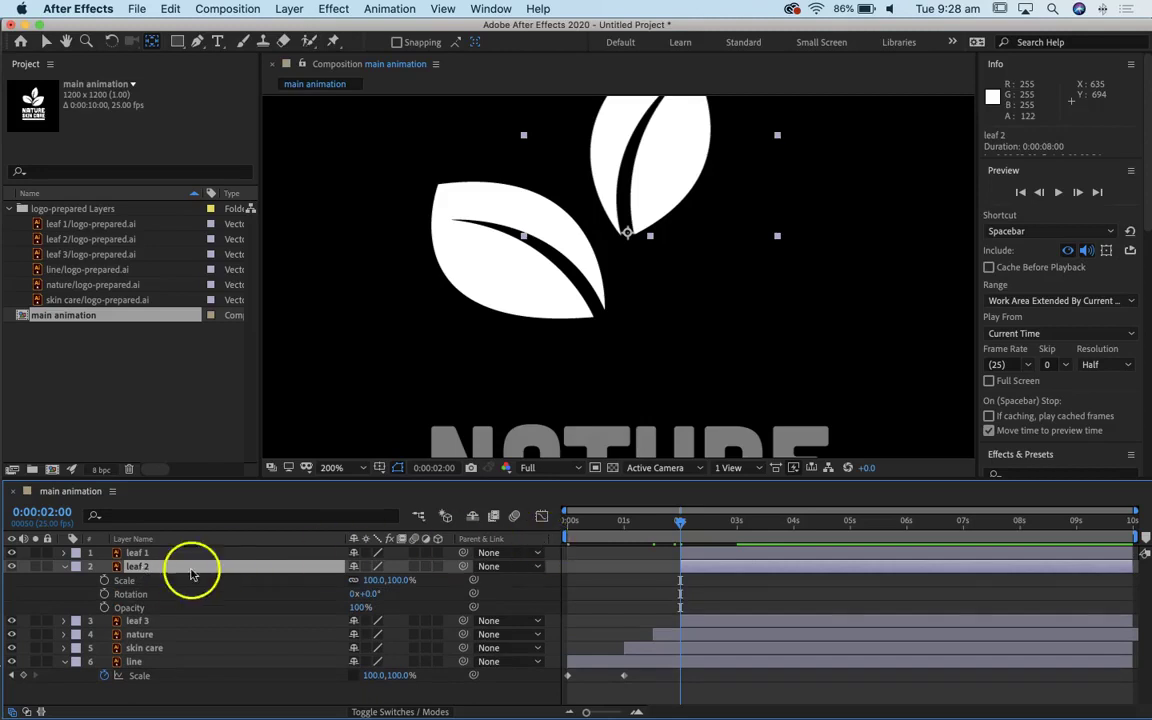
- Add scale, rotation and opacity keyframes to leaf 2 at 2 seconds and at 3 seconds
{"action": "left_click_drag", "start_coordinate": [103, 580], "coordinate": [103, 607]}
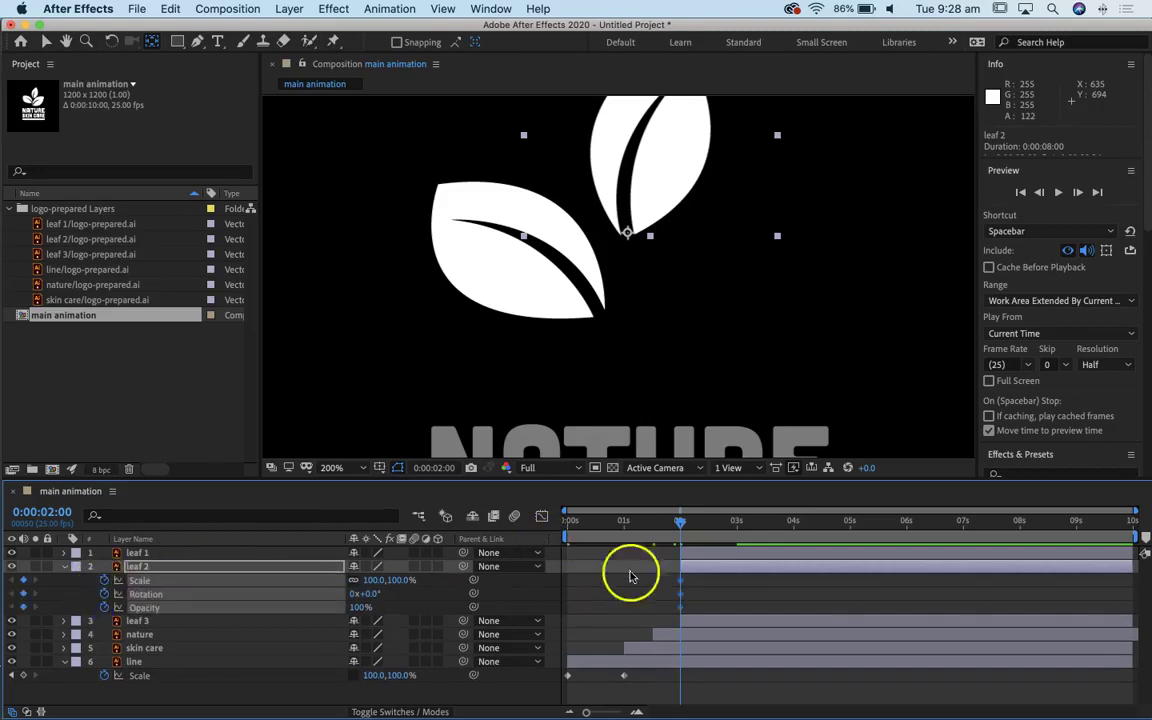
{"action": "left_click_drag", "start_coordinate": [686, 530], "coordinate": [741, 540]}
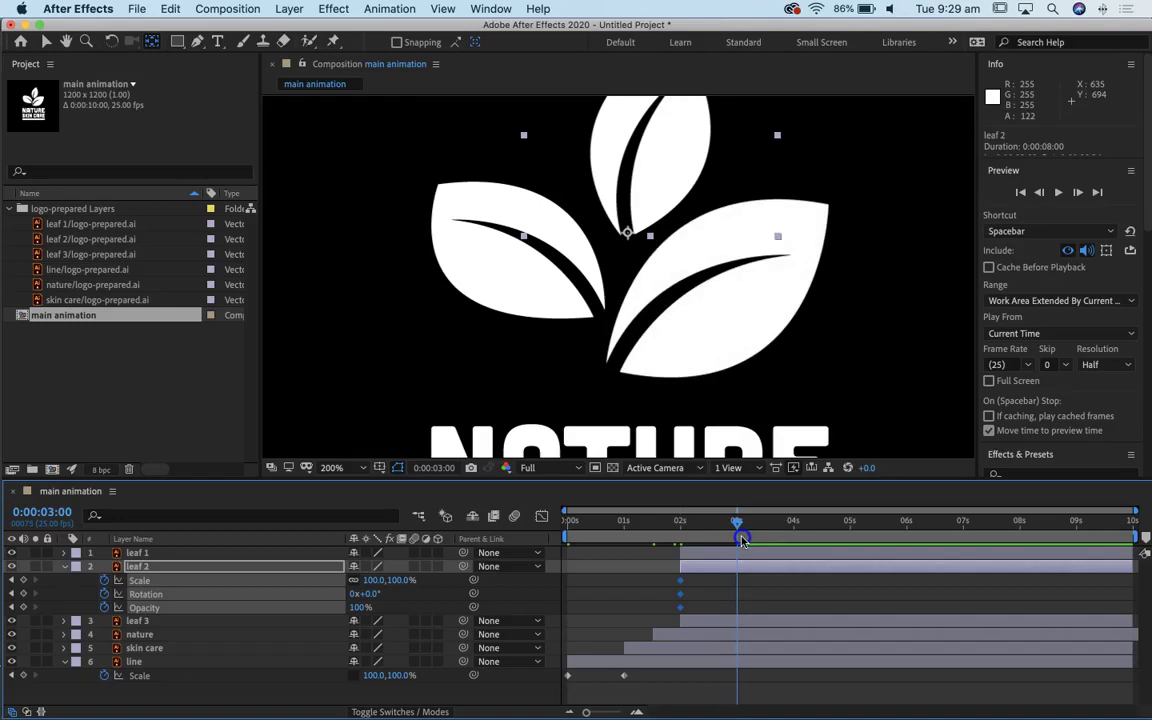
{"action": "left_click", "coordinate": [24, 580]}
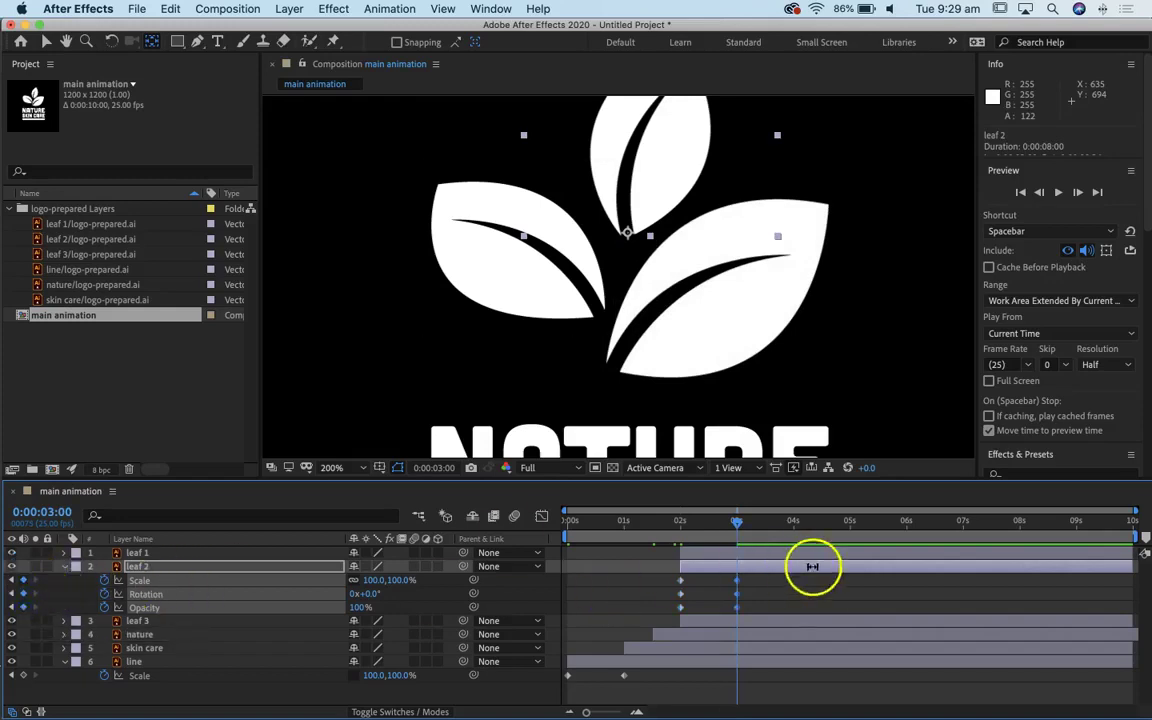
- At 2 seconds, set leaf 2's scale to 51%, rotation to -19° and opacity to 0%, and collapse the layer
{"action": "left_click_drag", "start_coordinate": [736, 527], "coordinate": [677, 524]}
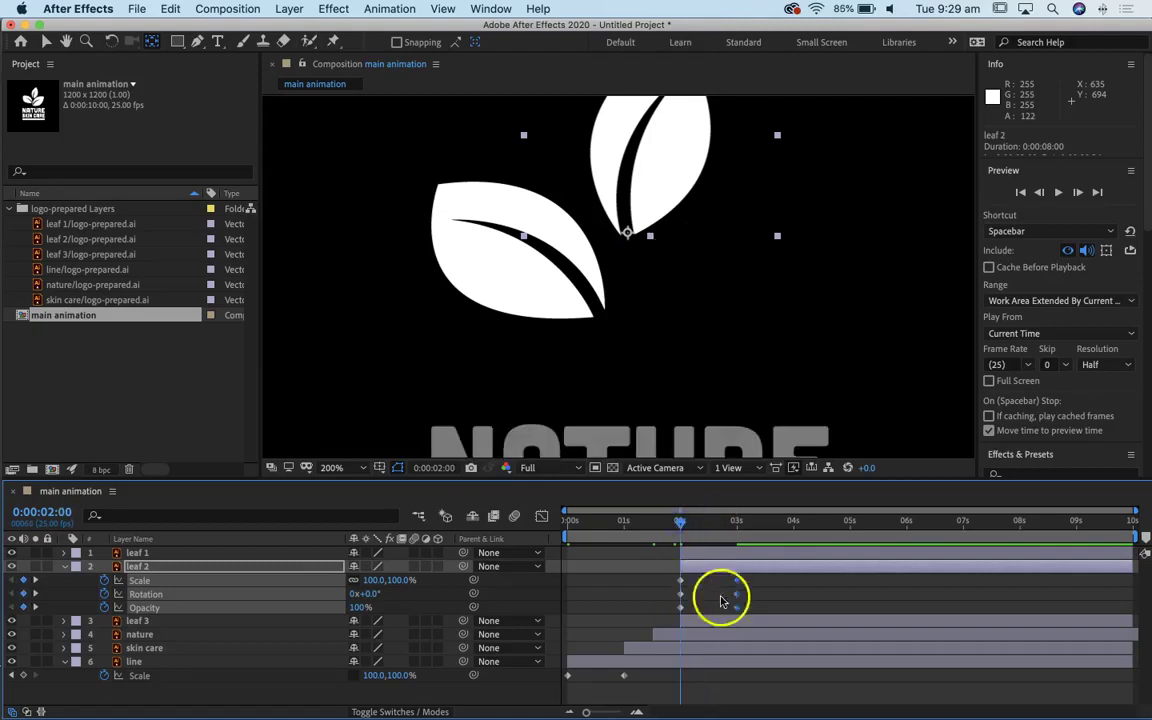
{"action": "left_click", "coordinate": [392, 600]}
{"action": "left_click", "coordinate": [401, 581]}
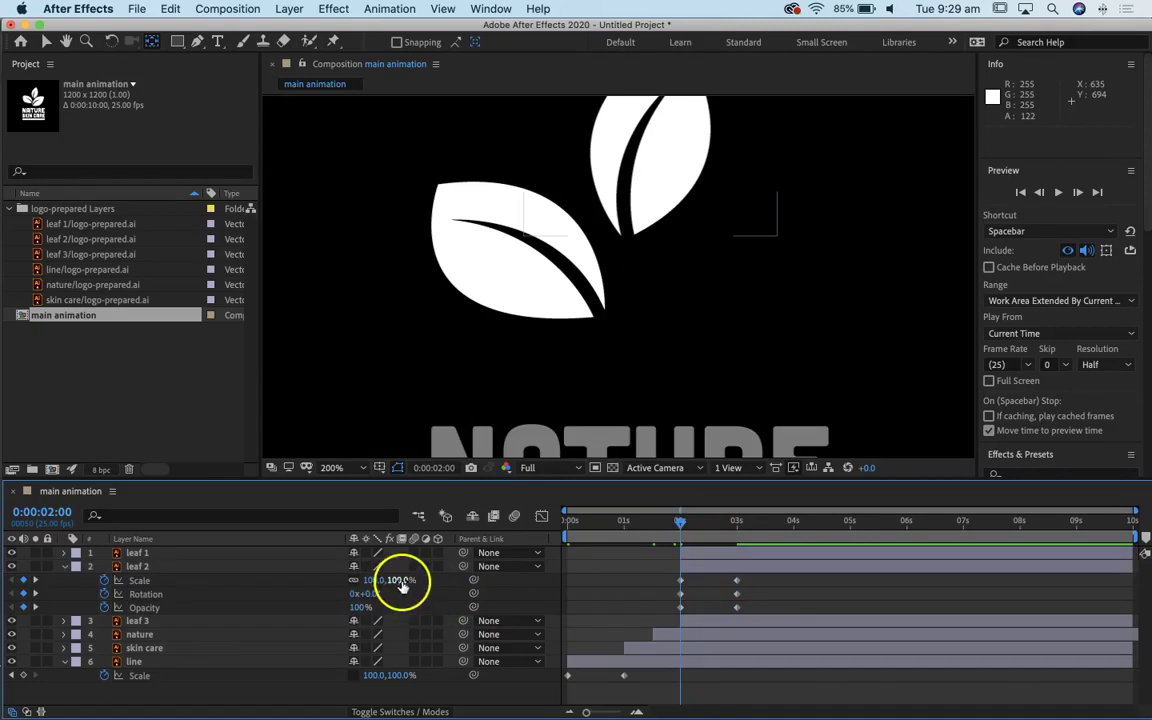
{"action": "left_click_drag", "start_coordinate": [401, 585], "coordinate": [210, 609]}
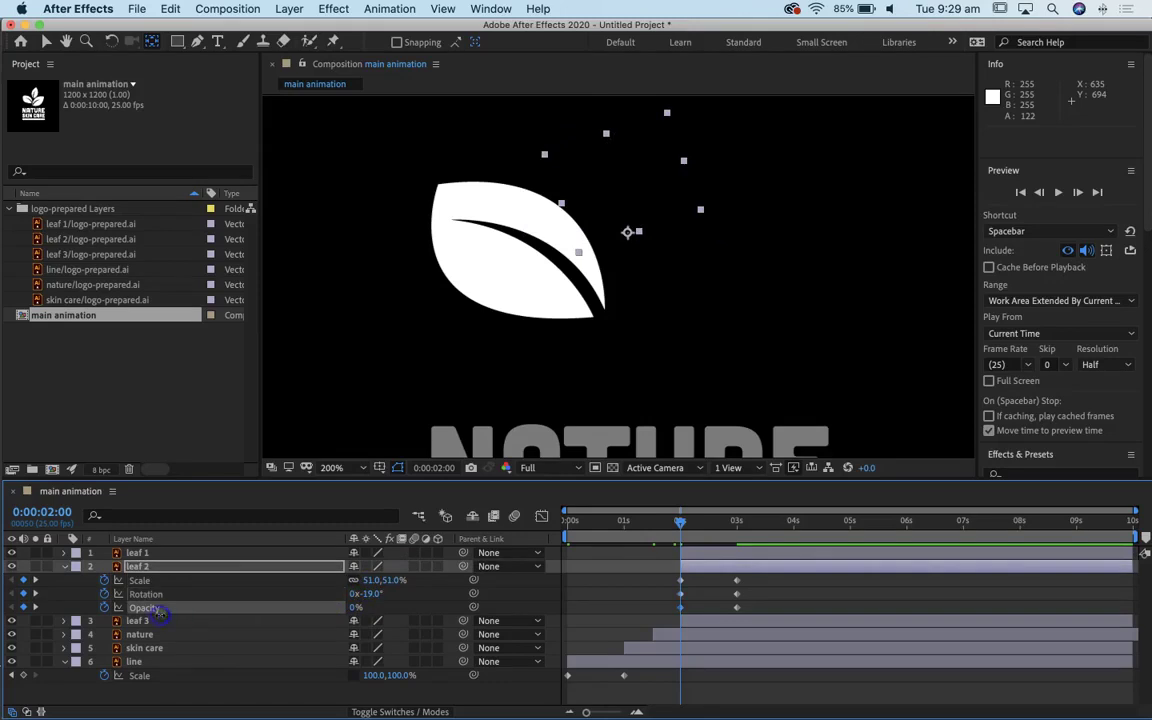
{"action": "mouse_move", "coordinate": [680, 523]}
{"action": "left_mouse_down"}
{"action": "mouse_move", "coordinate": [737, 527]}
{"action": "mouse_move", "coordinate": [653, 527]}
{"action": "mouse_move", "coordinate": [740, 520]}
{"action": "mouse_move", "coordinate": [683, 519]}
{"action": "left_mouse_up"}
{"action": "left_click", "coordinate": [69, 571]}
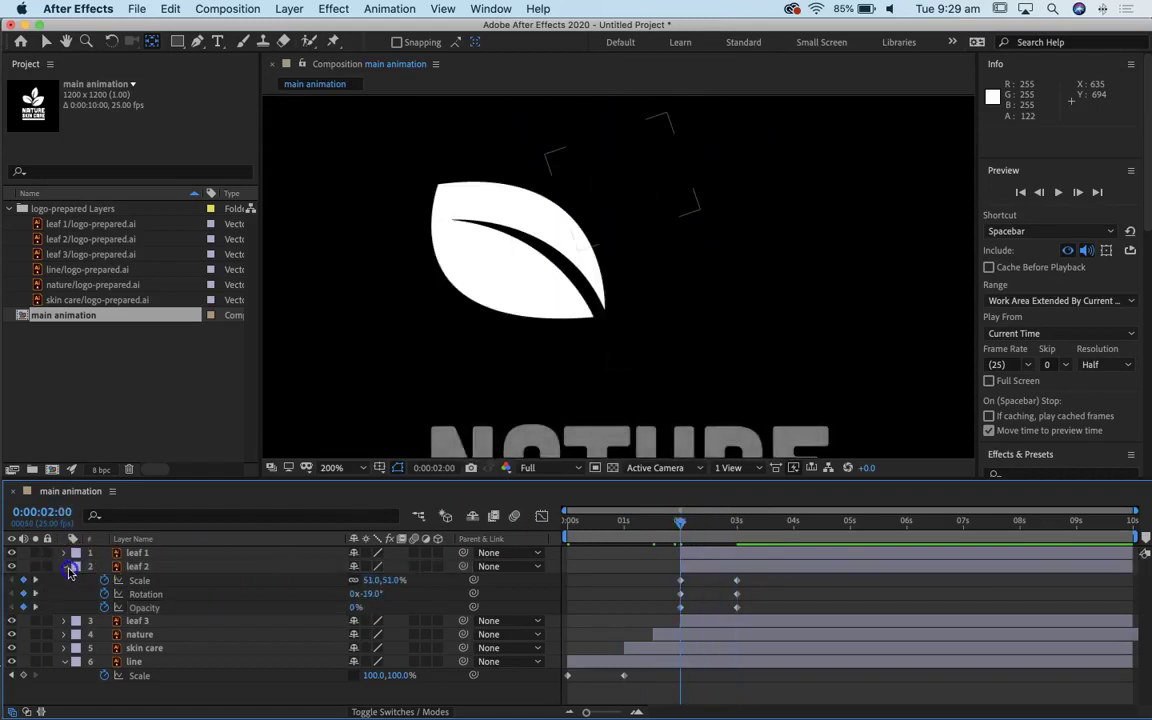
{"action": "left_click", "coordinate": [64, 568]}
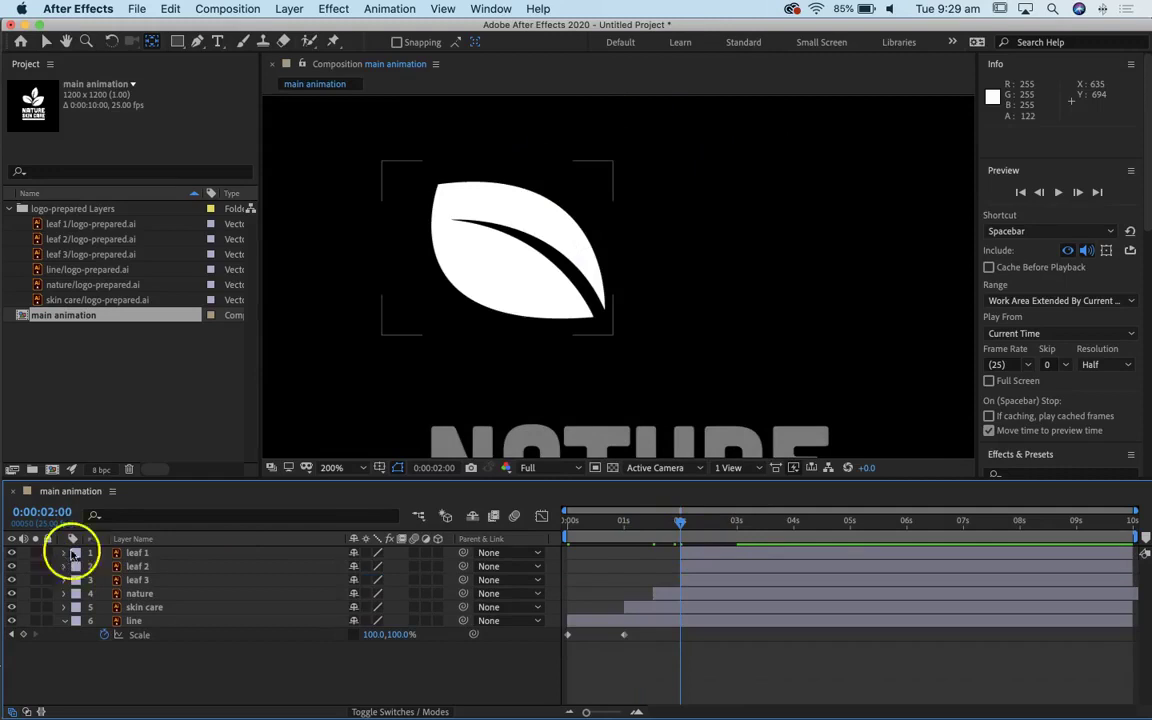
- Show only the scale, opacity and rotation properties of the leaf 1 layer
{"action": "left_click", "coordinate": [140, 553]}
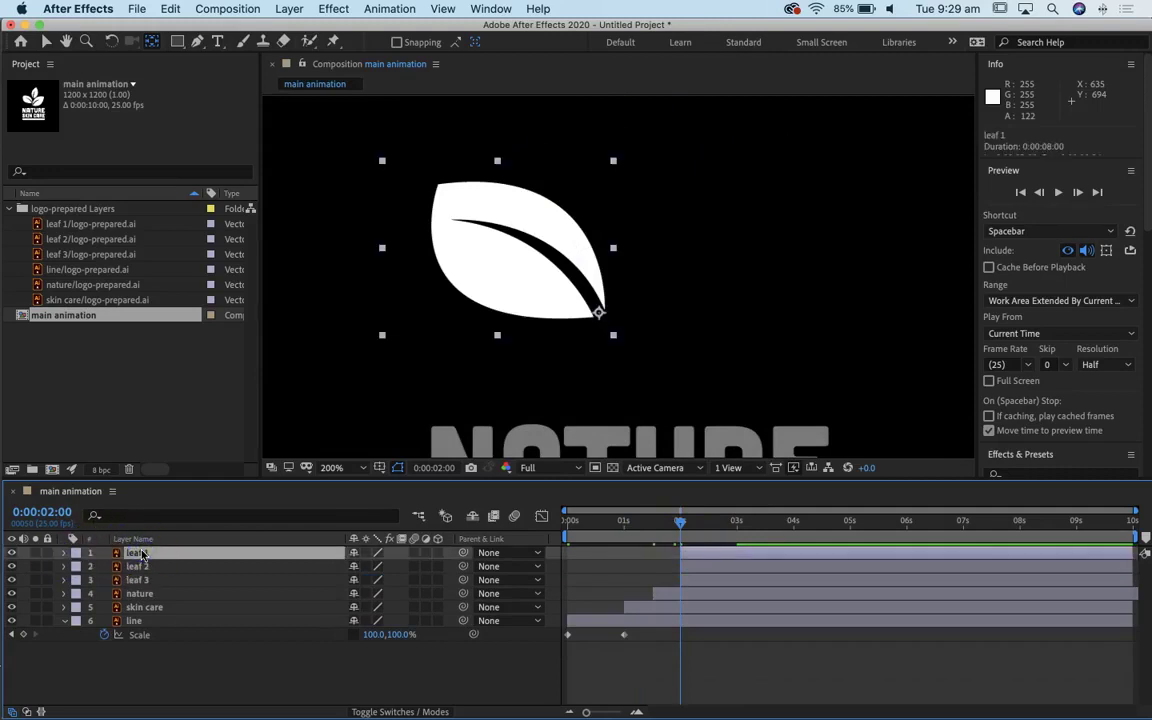
{"action": "key", "text": "s"}
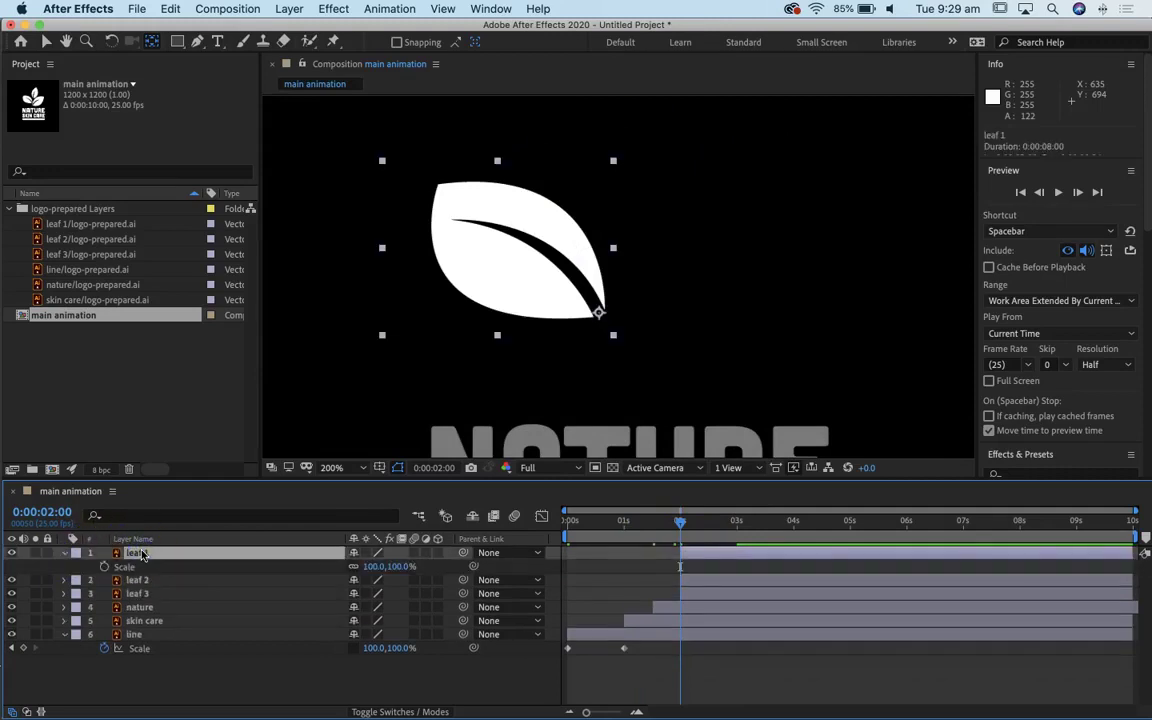
{"action": "key", "text": "shift+t"}
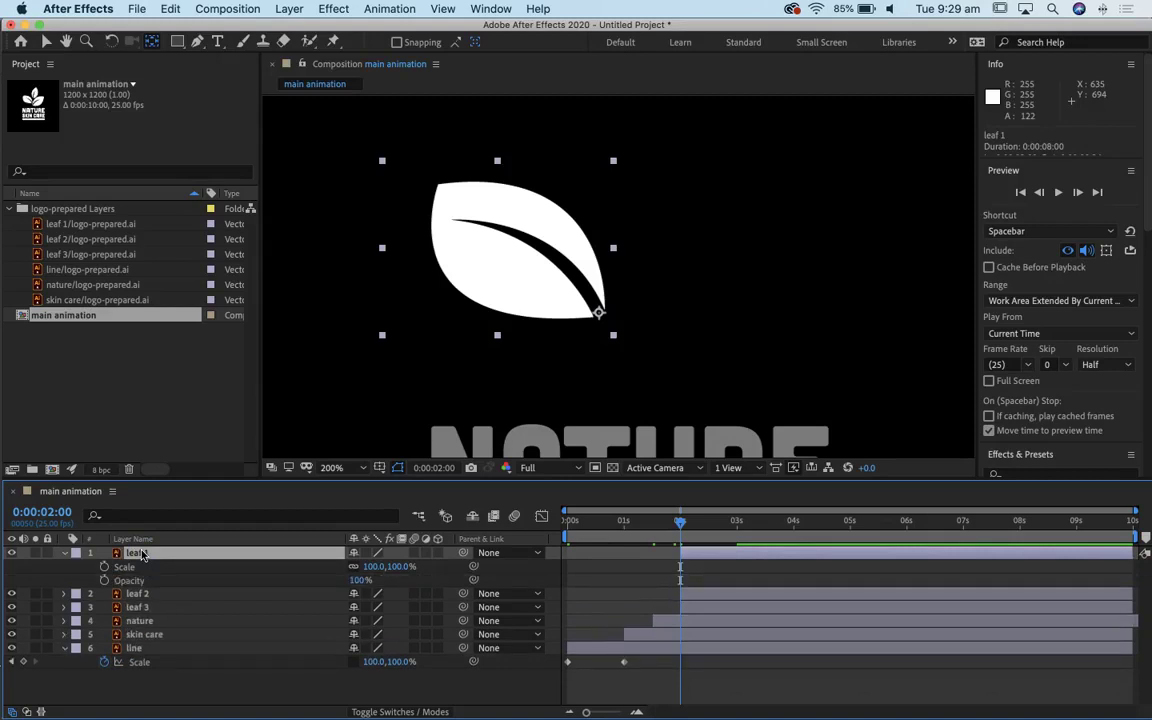
{"action": "key", "text": "shift+r"}
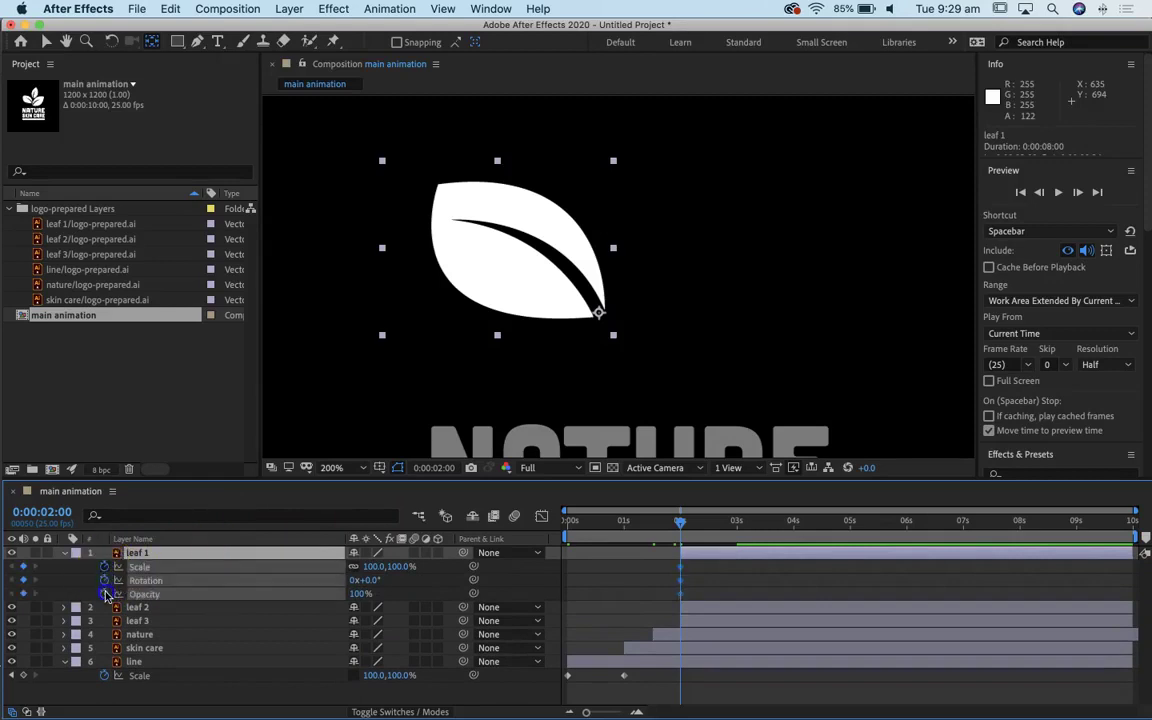
- Add scale, rotation and opacity keyframes to leaf 1 at 2 seconds and at 3 seconds
{"action": "left_click_drag", "start_coordinate": [105, 567], "coordinate": [226, 597]}
{"action": "left_click", "coordinate": [104, 566]}
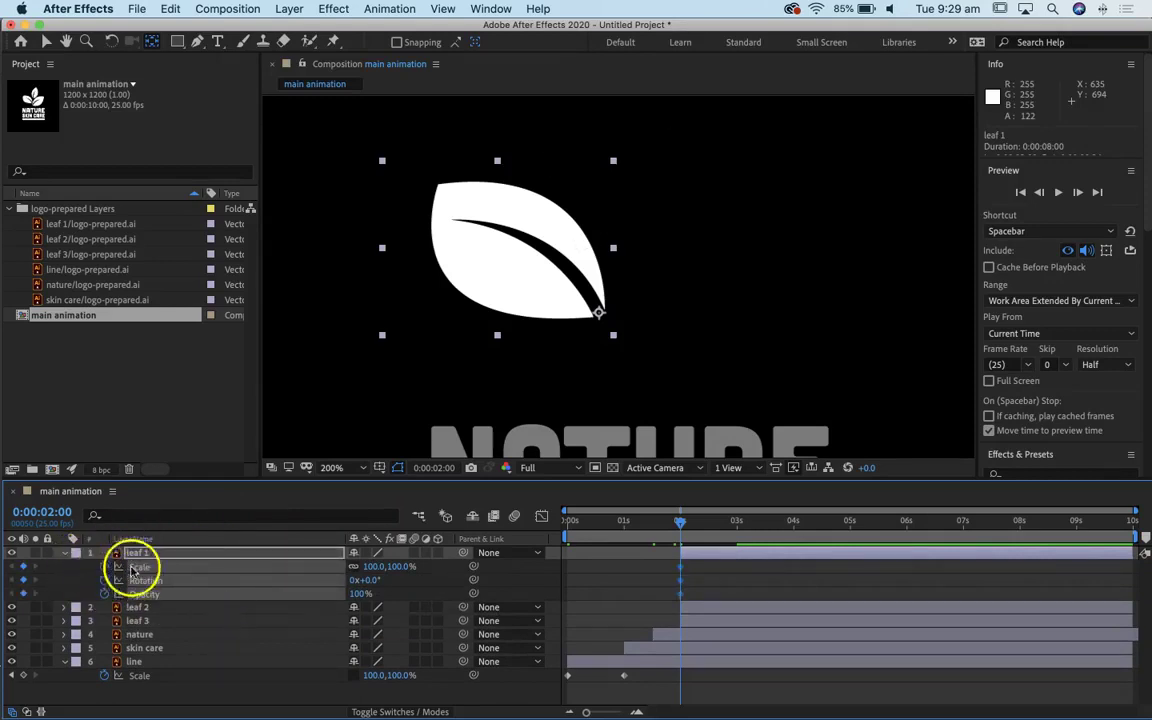
{"action": "left_click_drag", "start_coordinate": [685, 530], "coordinate": [727, 535]}
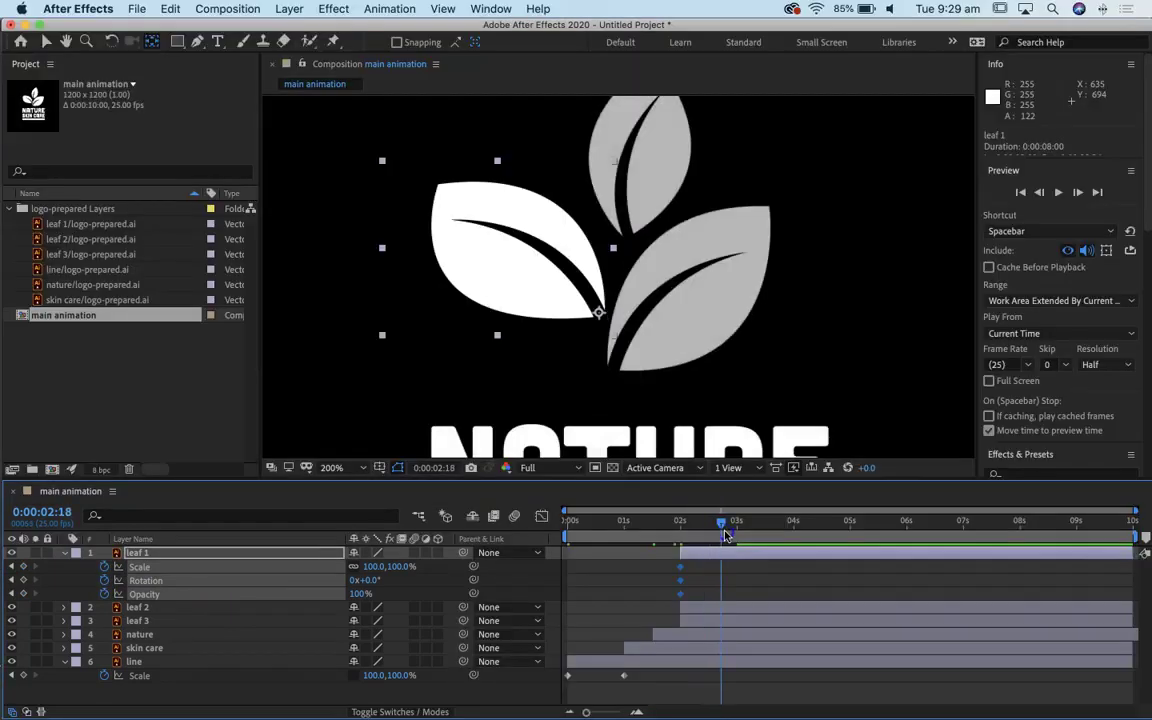
{"action": "mouse_move", "coordinate": [727, 535]}
{"action": "left_mouse_down"}
{"action": "mouse_move", "coordinate": [740, 537]}
{"action": "mouse_move", "coordinate": [689, 535]}
{"action": "mouse_move", "coordinate": [739, 539]}
{"action": "left_mouse_up"}
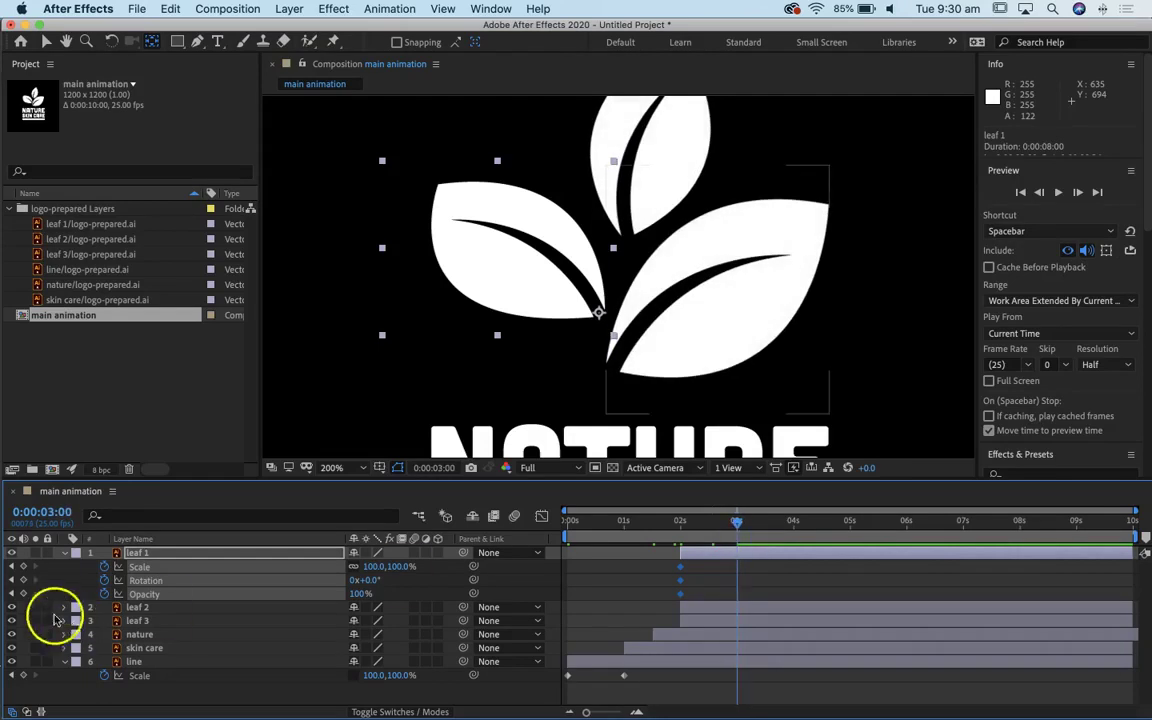
{"action": "left_click", "coordinate": [24, 594]}
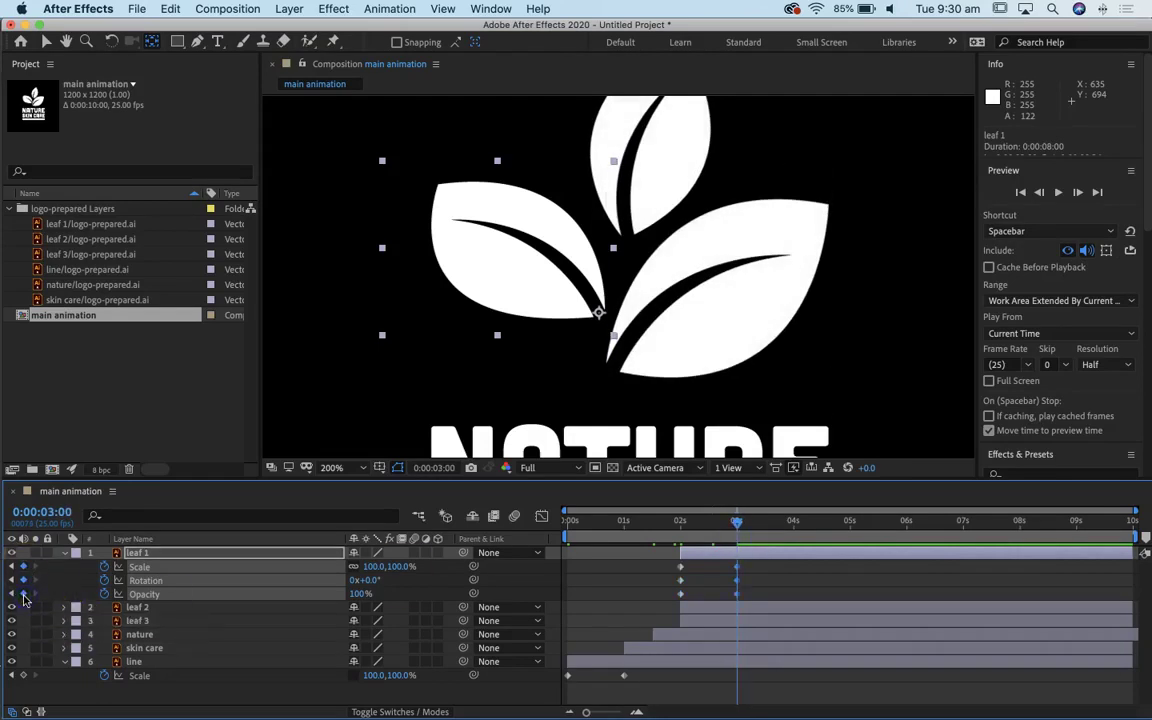
- At 2 seconds, set leaf 1's scale to 38%, rotation to 37° and opacity to 0%, and collapse the layer
{"action": "left_click_drag", "start_coordinate": [735, 521], "coordinate": [683, 524]}
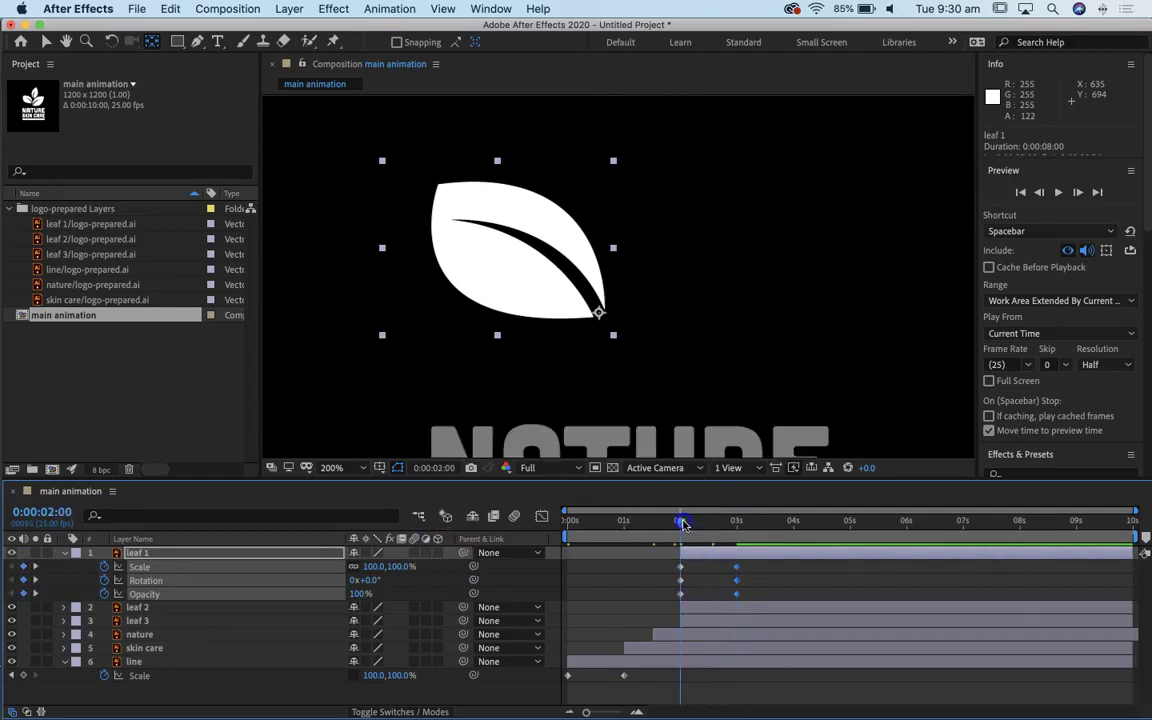
{"action": "left_click", "coordinate": [396, 588]}
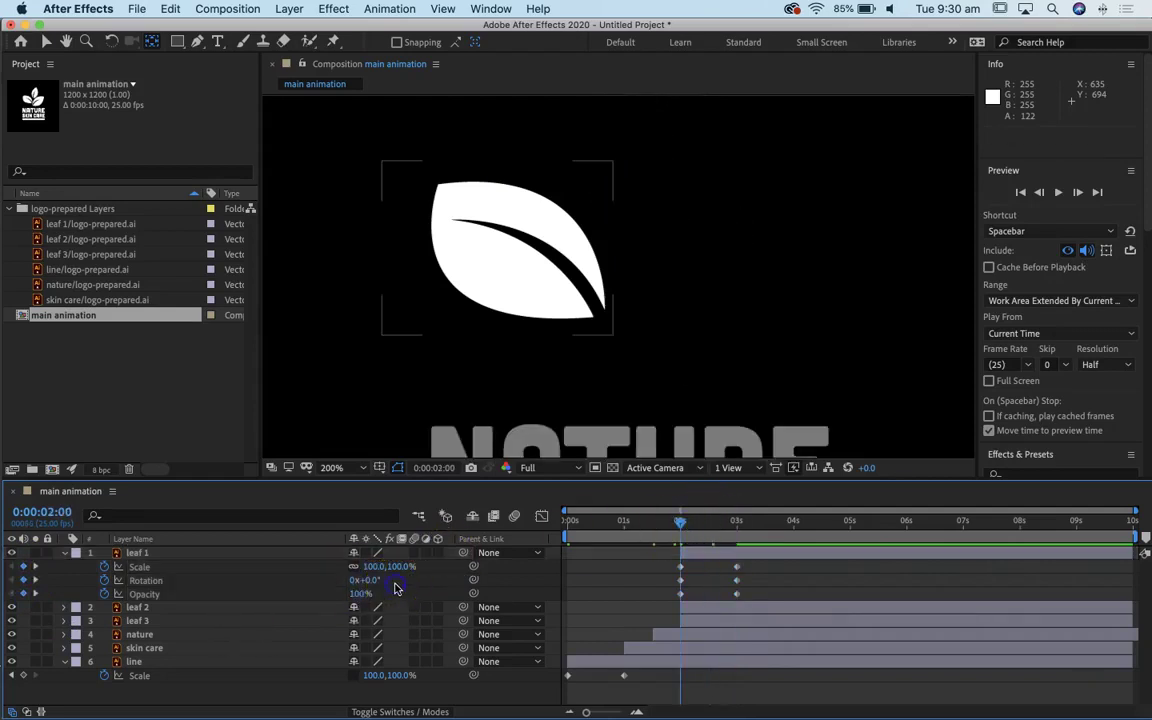
{"action": "left_click_drag", "start_coordinate": [373, 585], "coordinate": [210, 607]}
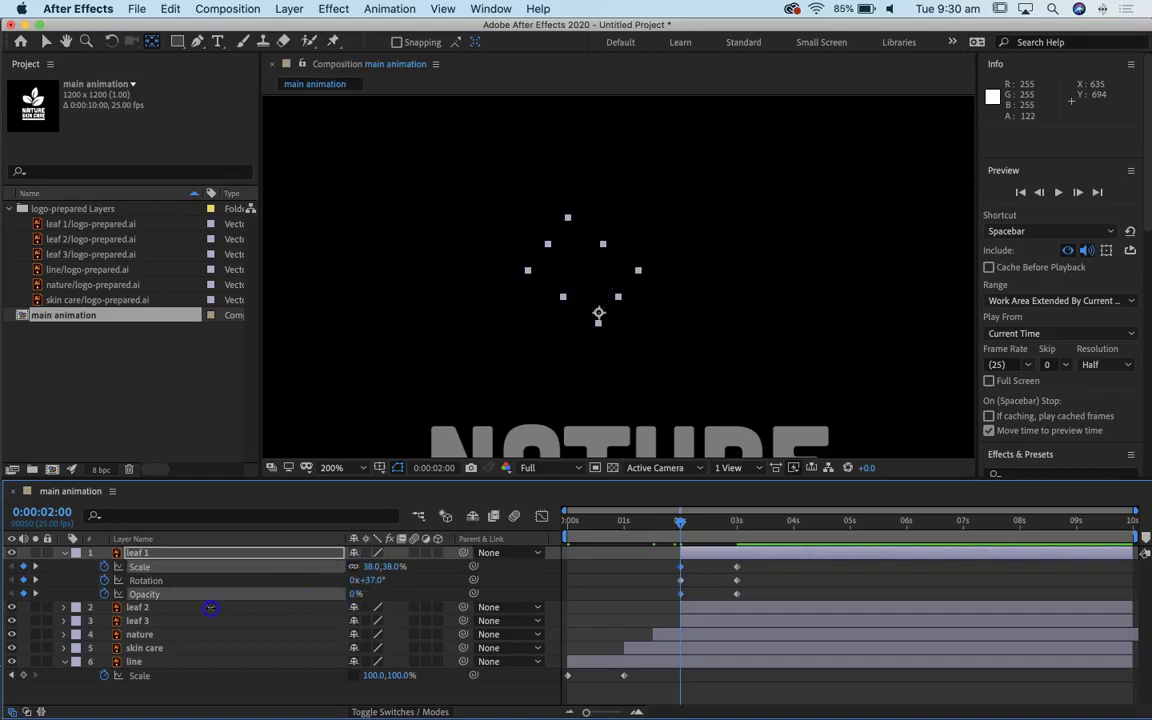
{"action": "left_click", "coordinate": [66, 552]}
- Stagger the leaf layers by shifting leaf 2 to start at about 2.5 seconds and leaf 1 at 3 seconds
{"action": "left_click_drag", "start_coordinate": [668, 528], "coordinate": [645, 541]}
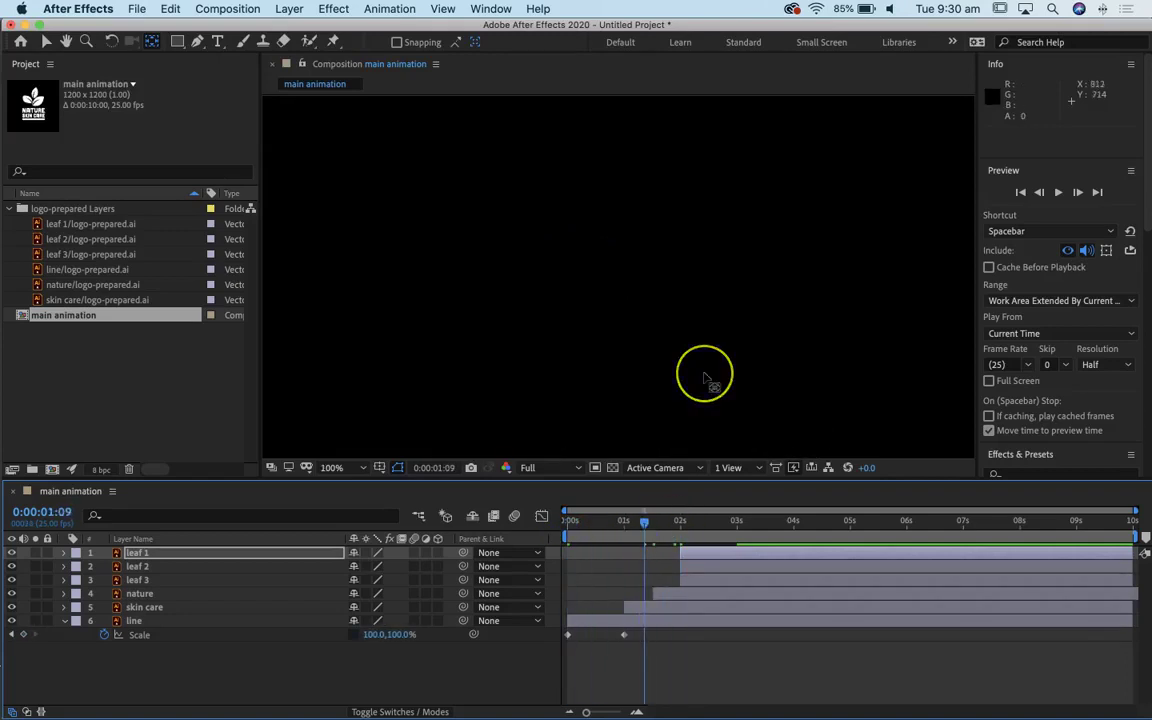
{"action": "scroll", "coordinate": [705, 380], "scroll_direction": "down", "scroll_amount": 2}
{"action": "scroll", "coordinate": [705, 380], "scroll_direction": "down", "scroll_amount": 1}
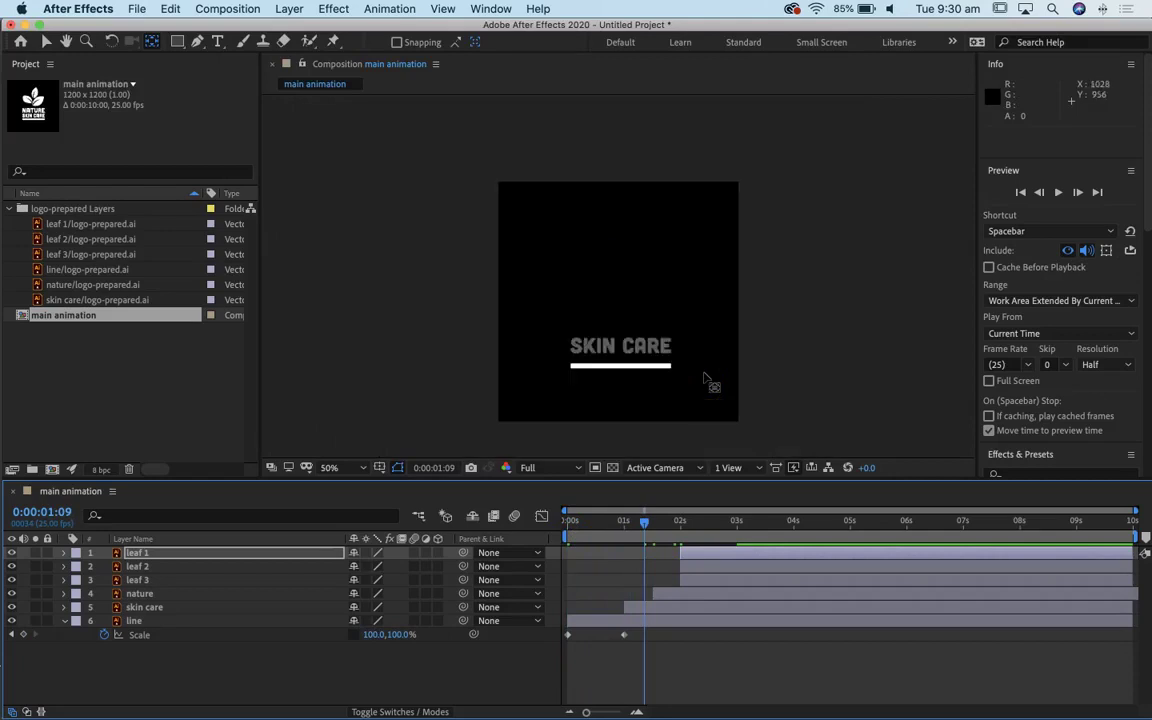
{"action": "left_click_drag", "start_coordinate": [645, 522], "coordinate": [708, 530]}
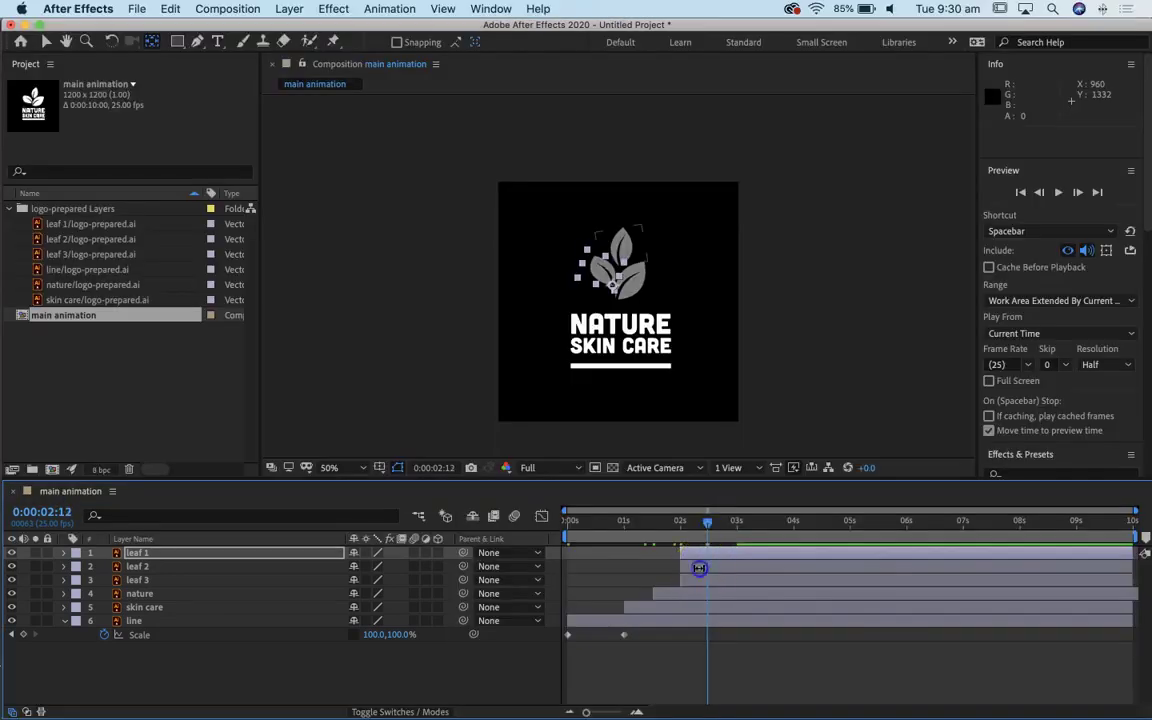
{"action": "left_click", "coordinate": [707, 567]}
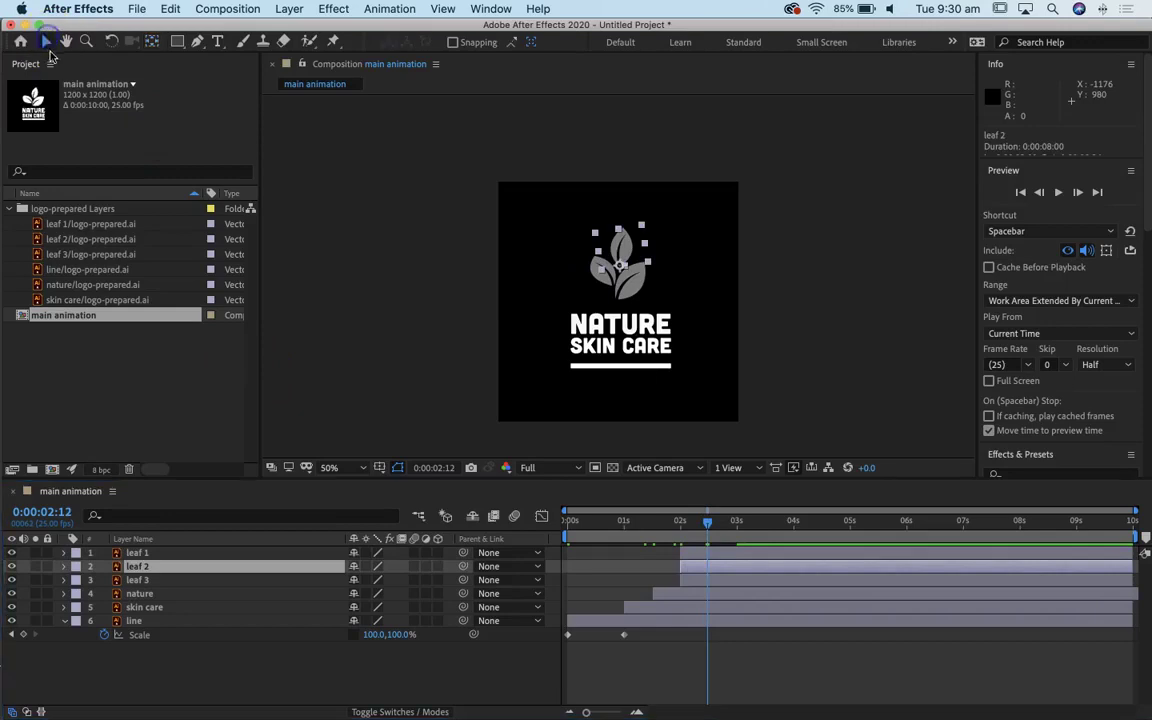
{"action": "left_click_drag", "start_coordinate": [697, 570], "coordinate": [738, 556]}
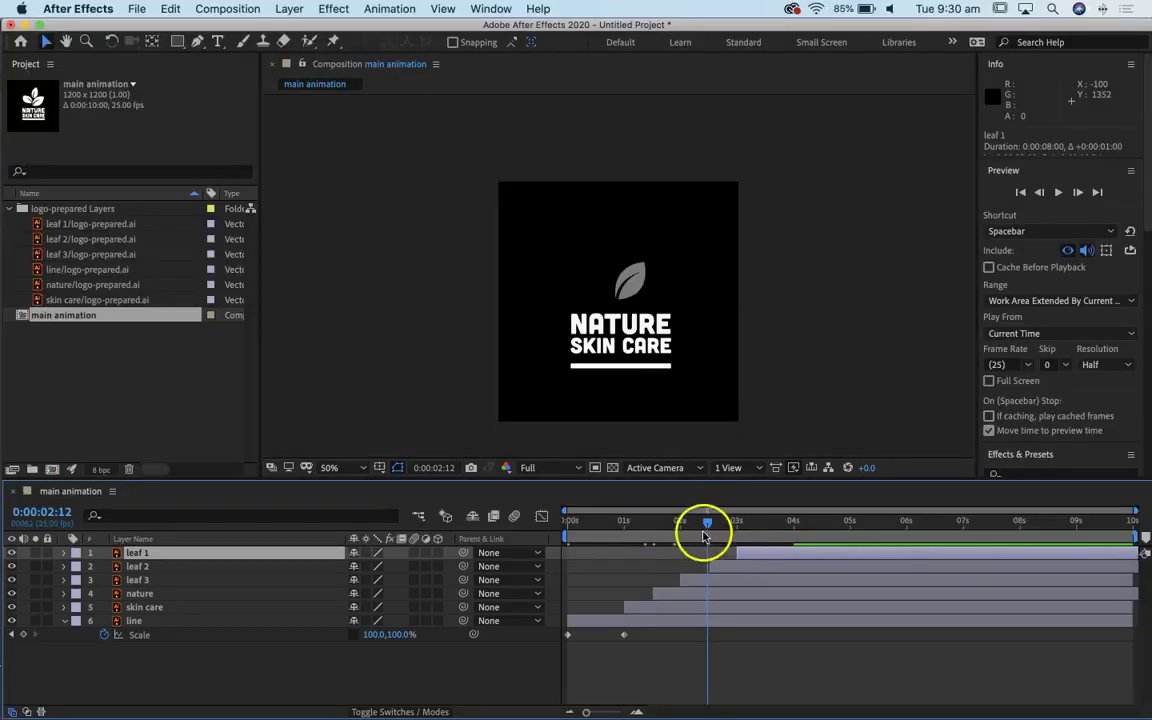
- Preview the complete logo animation from the start of the composition and stop playback
{"action": "left_click_drag", "start_coordinate": [707, 527], "coordinate": [430, 535]}
{"action": "key", "text": "space"}
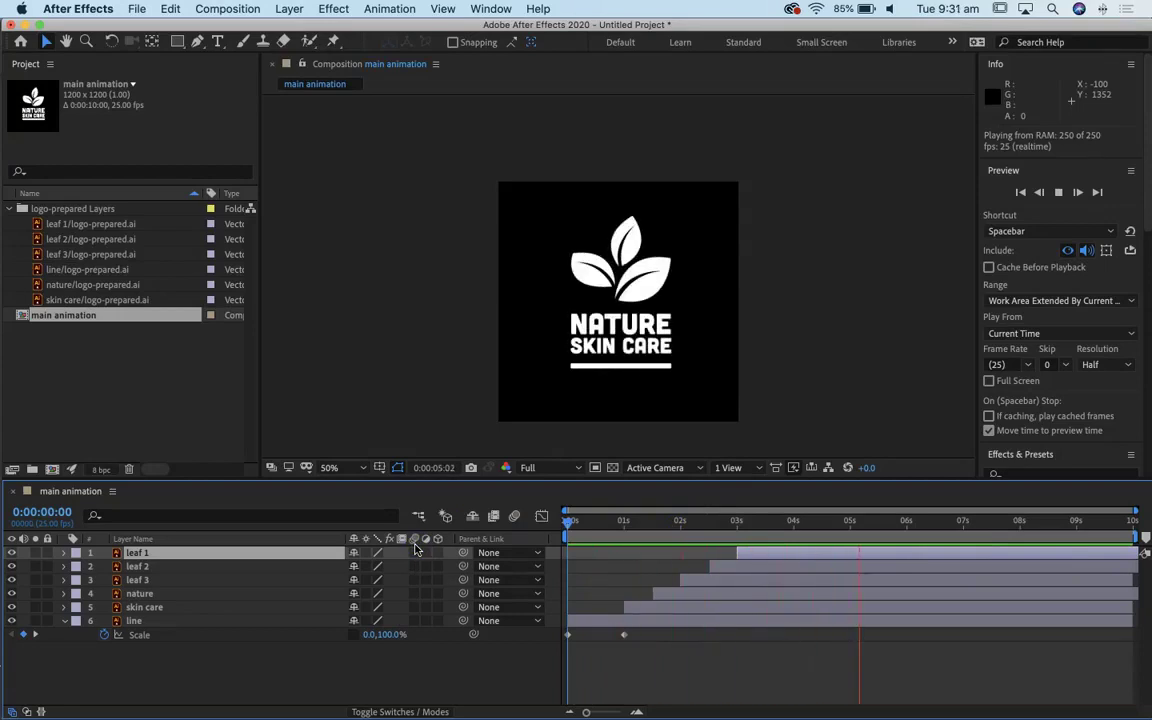
{"action": "mouse_move", "coordinate": [463, 706]}
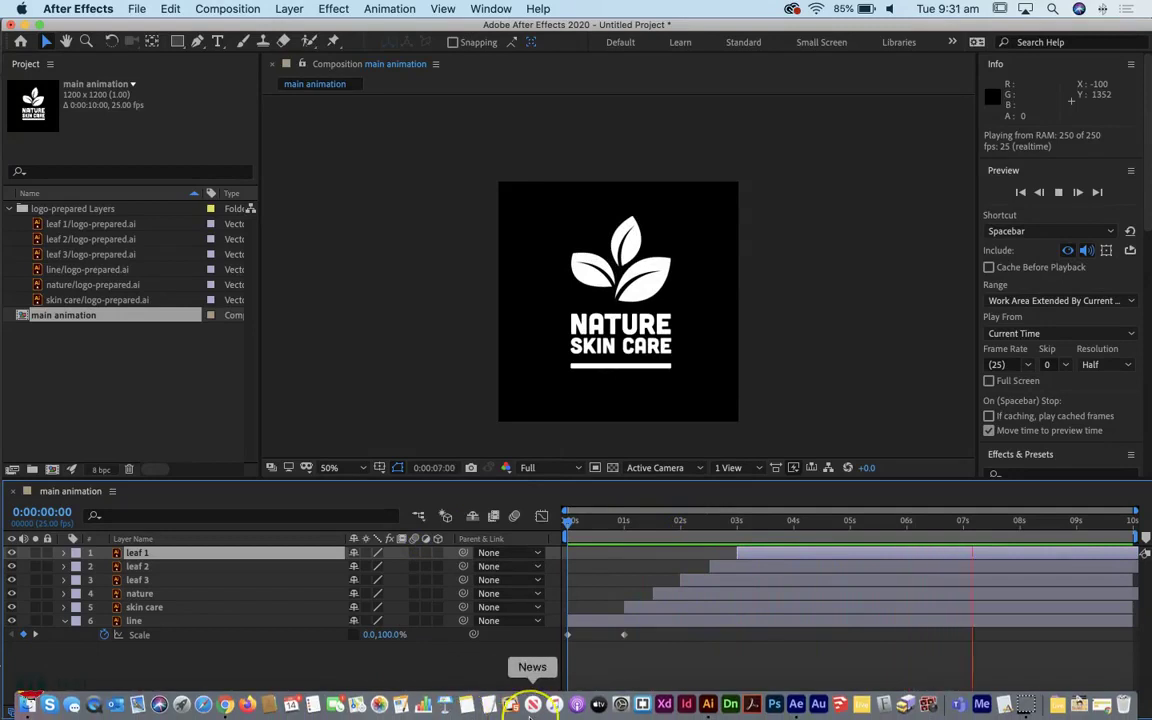
{"action": "key", "text": "space"}
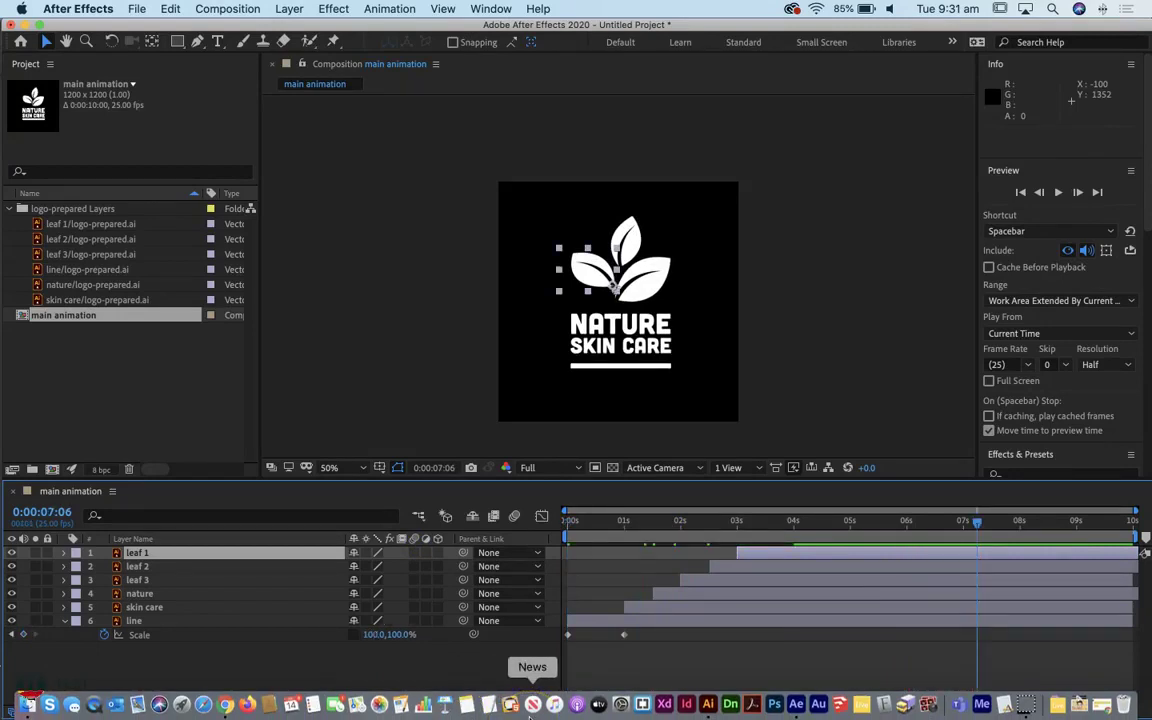